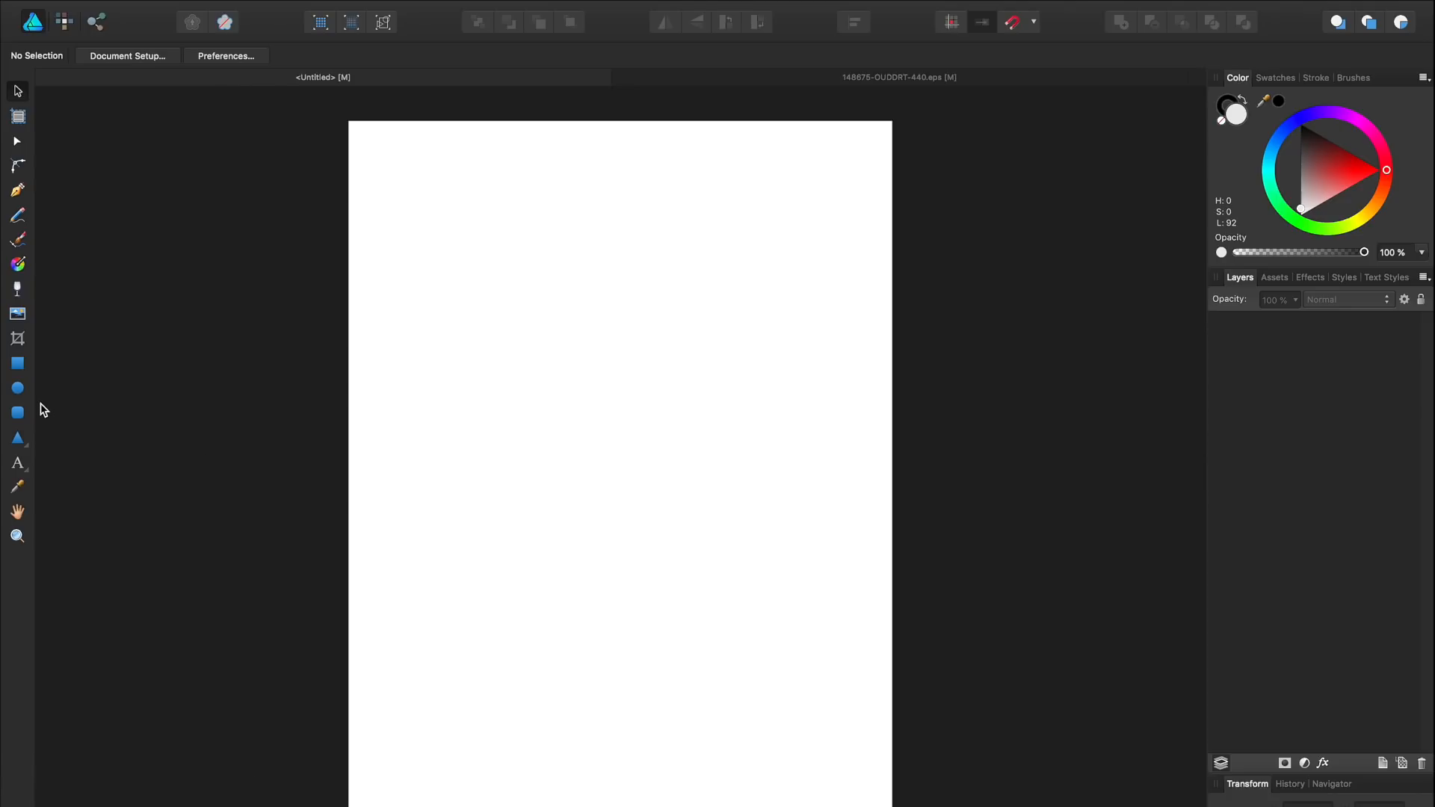
# Step: Draw a circle and centre it horizontally and vertically on the page
pyautogui.click(18, 389)
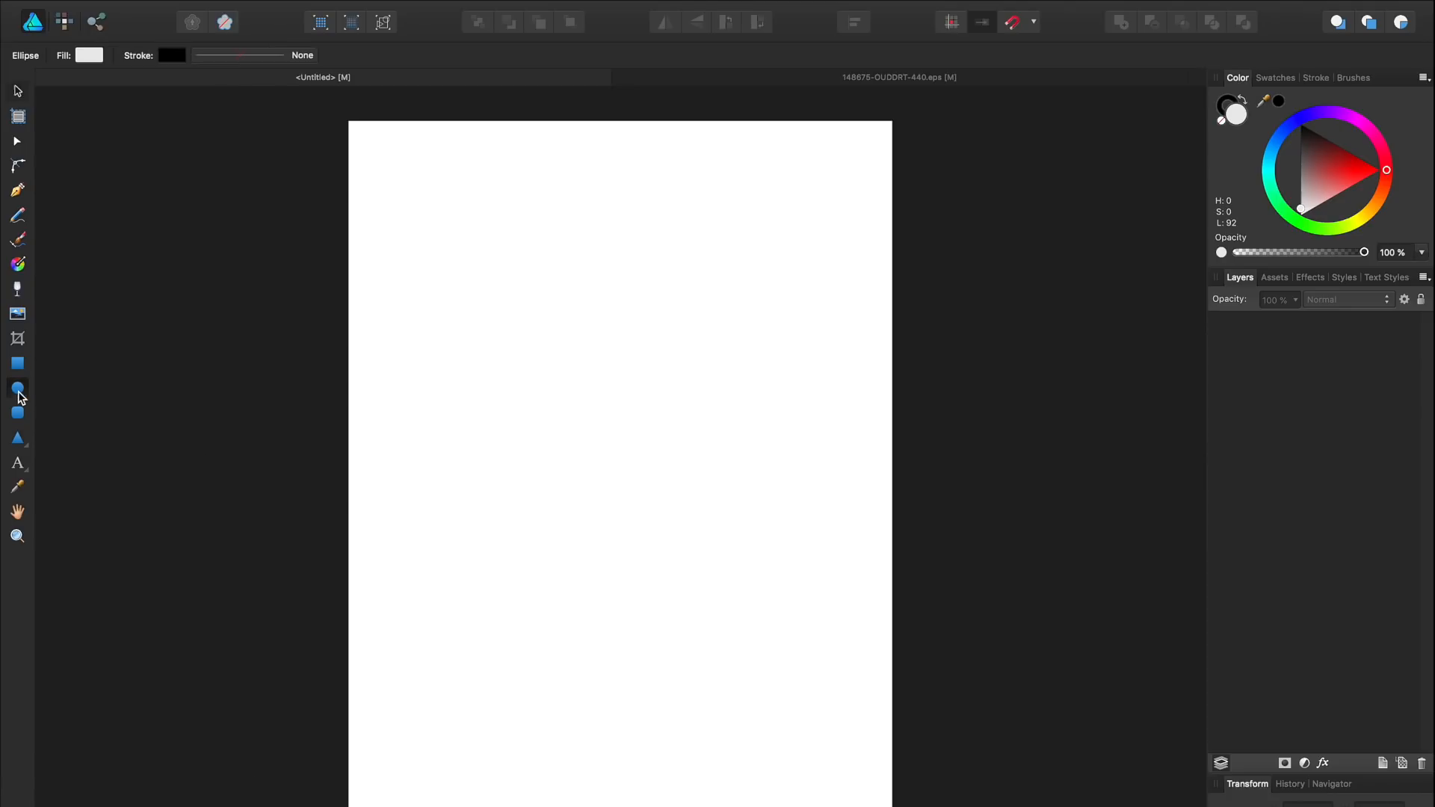
pyautogui.moveTo(463, 302); pyautogui.dragTo(837, 653)
pyautogui.press('v')
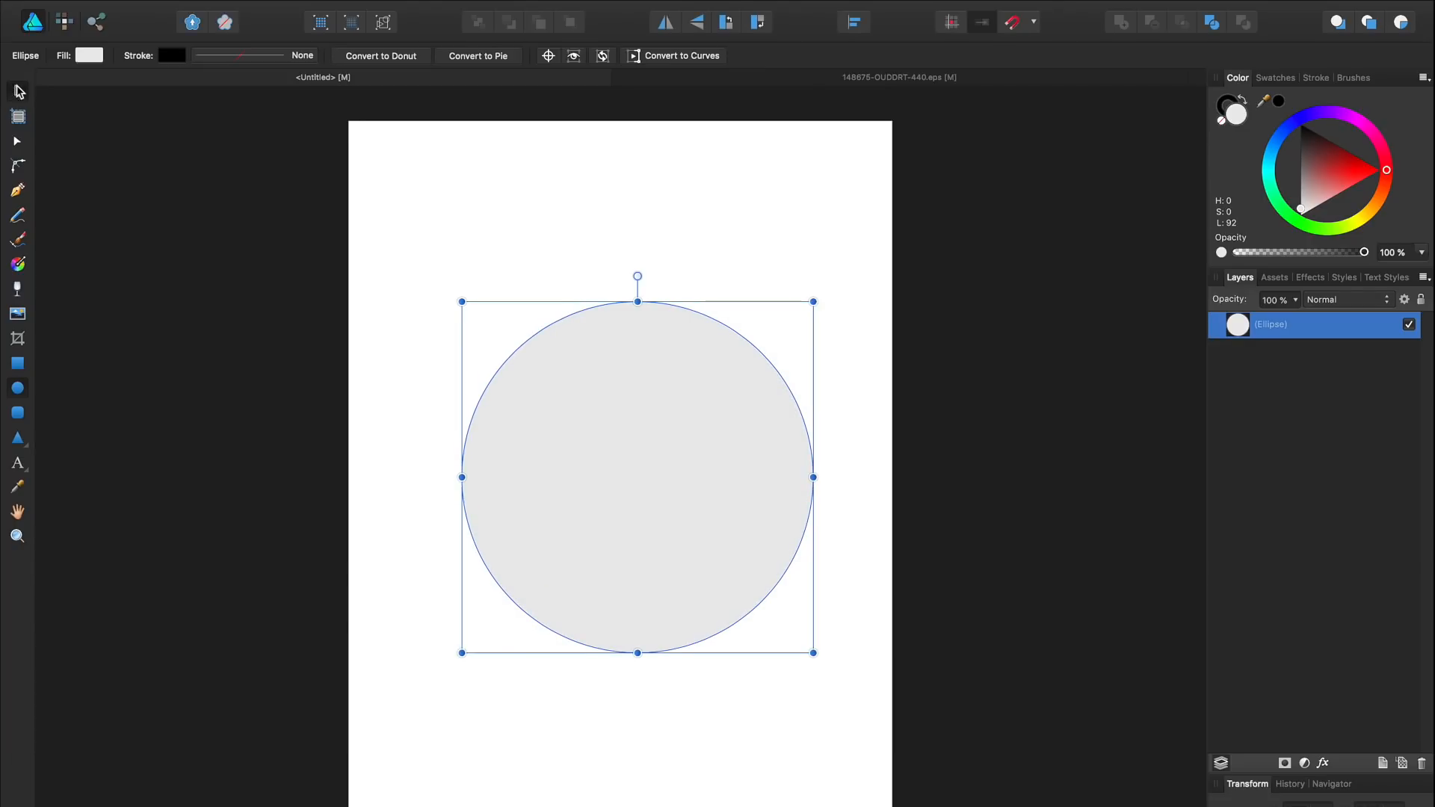
pyautogui.click(854, 21)
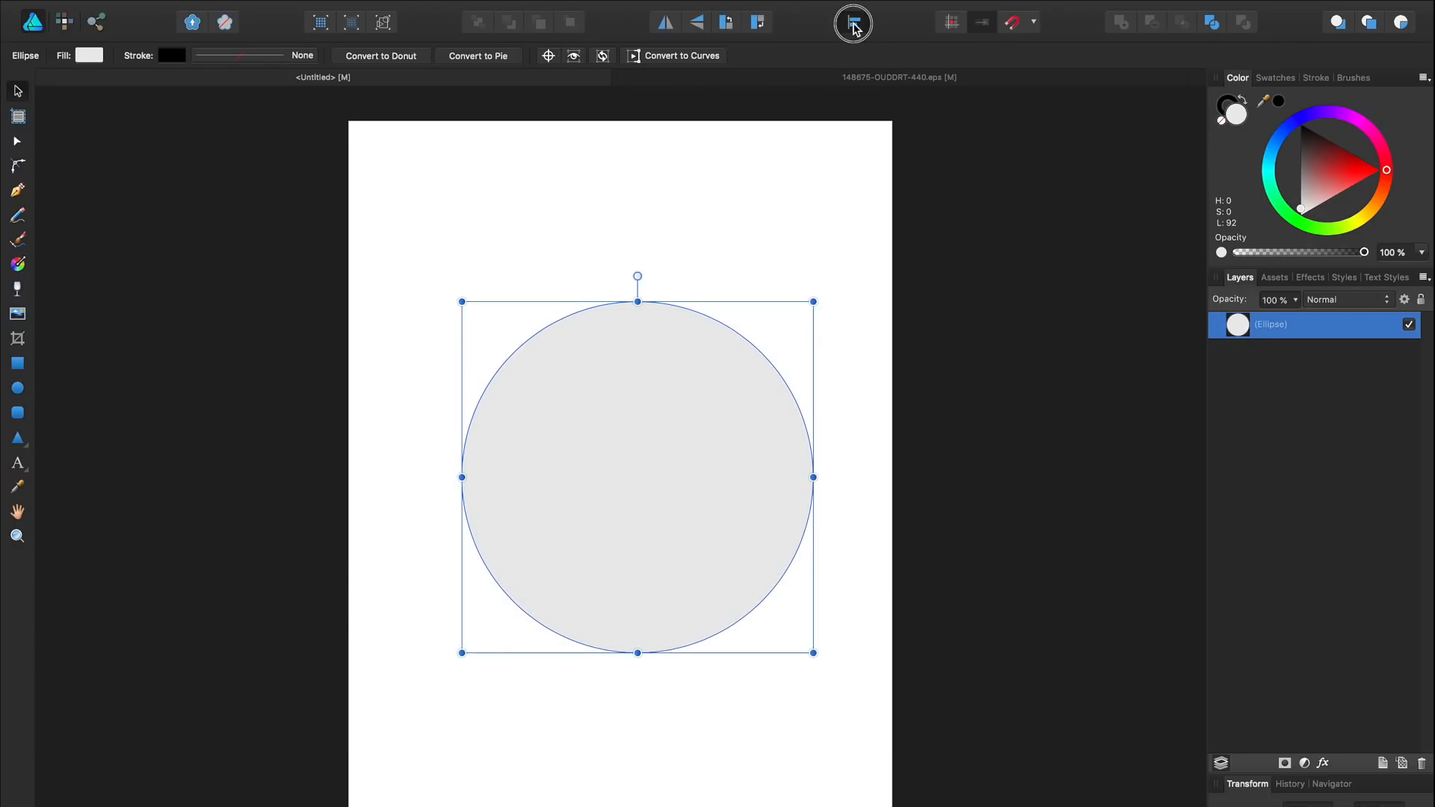
pyautogui.click(890, 72)
pyautogui.click(890, 166)
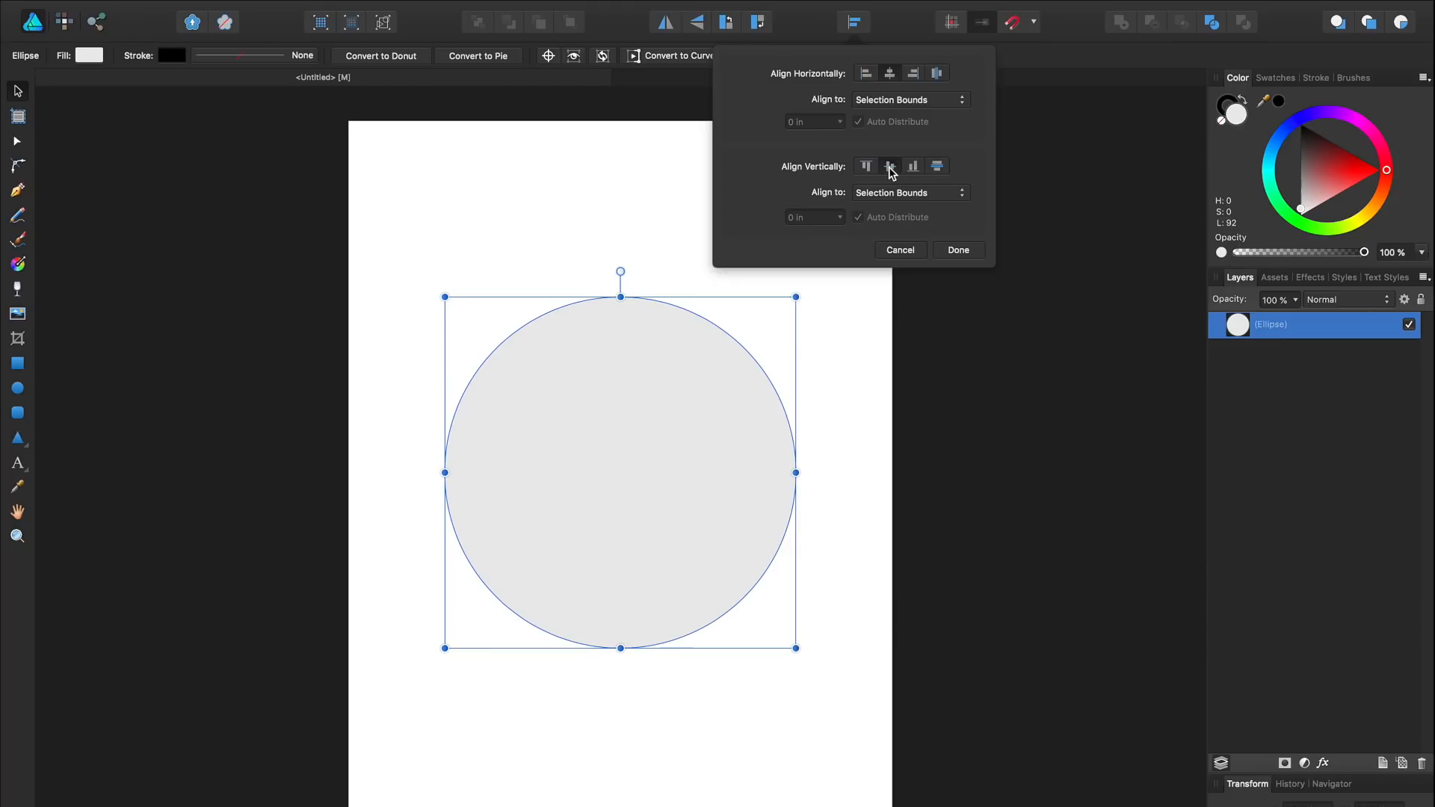
pyautogui.click(926, 389)
# Step: Give the circle a thick 8.5 pt black outline
pyautogui.click(653, 401)
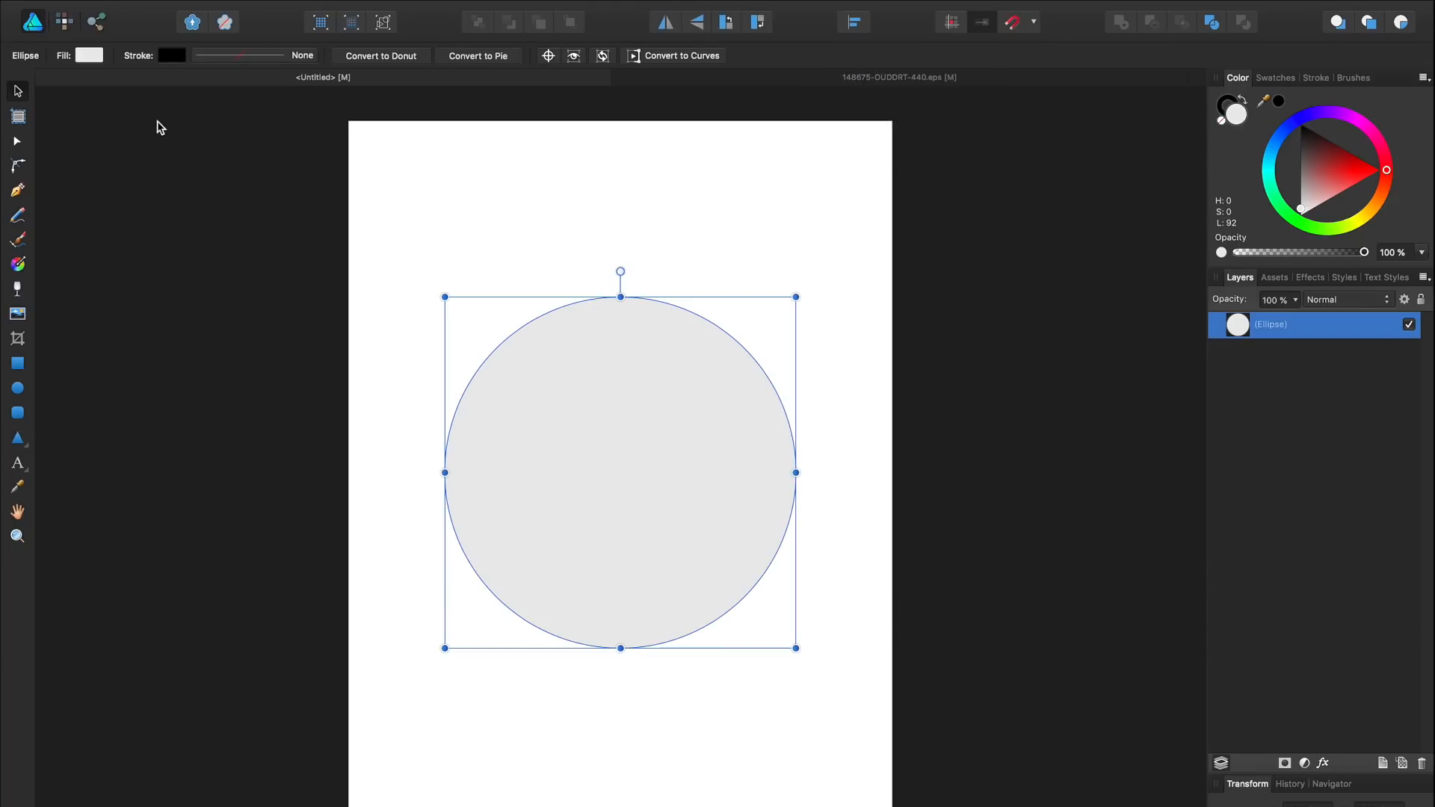
pyautogui.click(271, 60)
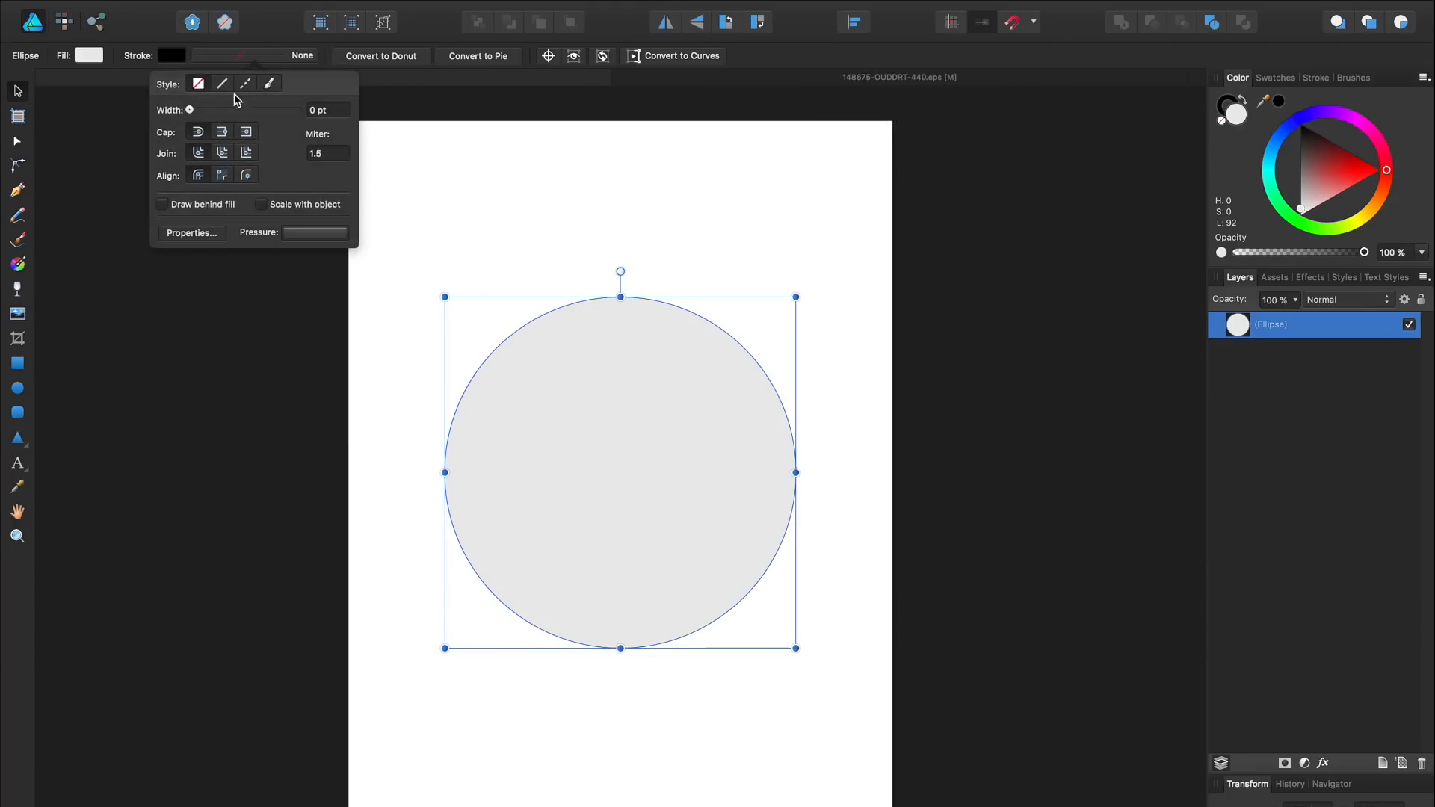
pyautogui.moveTo(190, 110); pyautogui.dragTo(235, 109)
# Step: Set the circle's fill to 0% opacity so it becomes a hollow ring
pyautogui.click(88, 55)
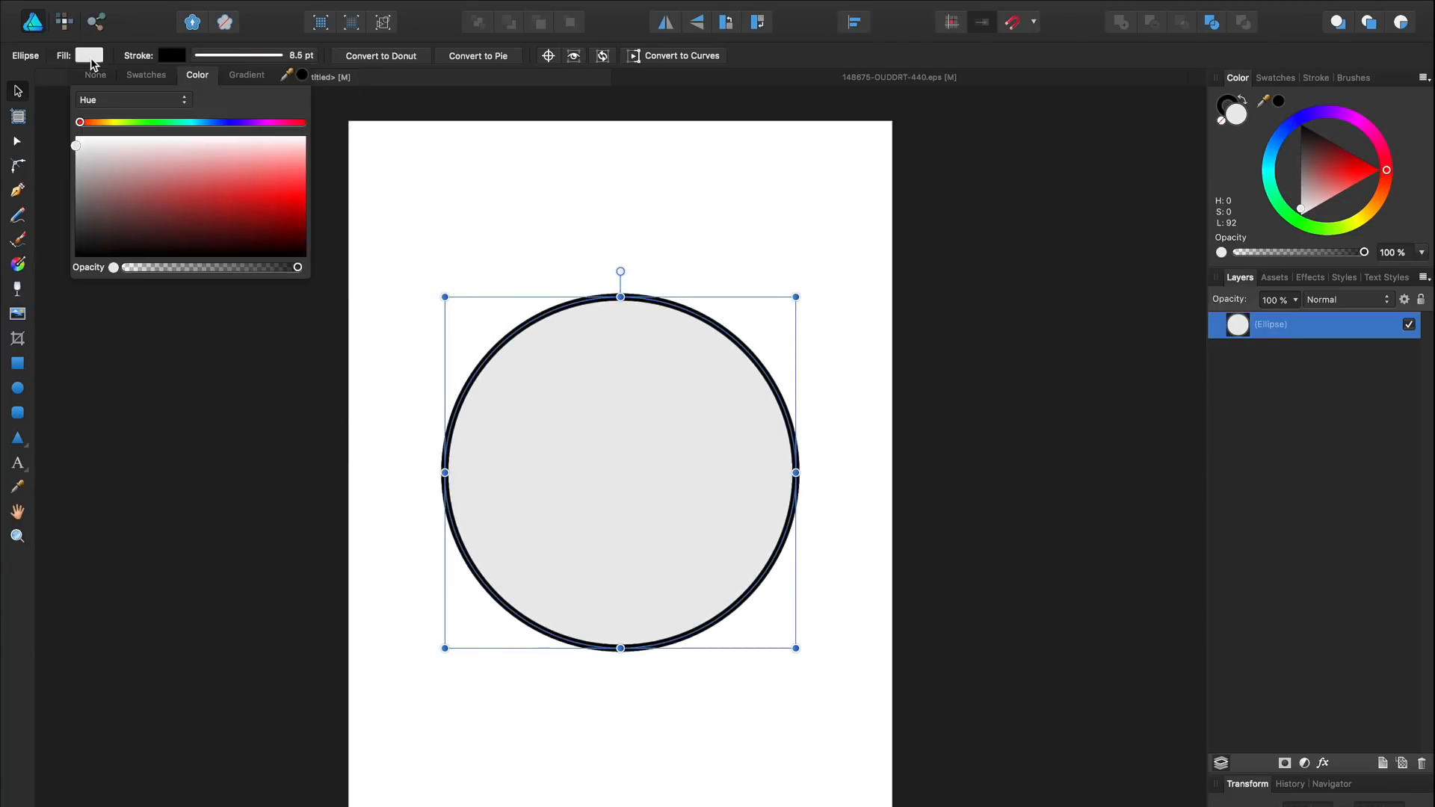
pyautogui.moveTo(82, 148); pyautogui.dragTo(75, 136)
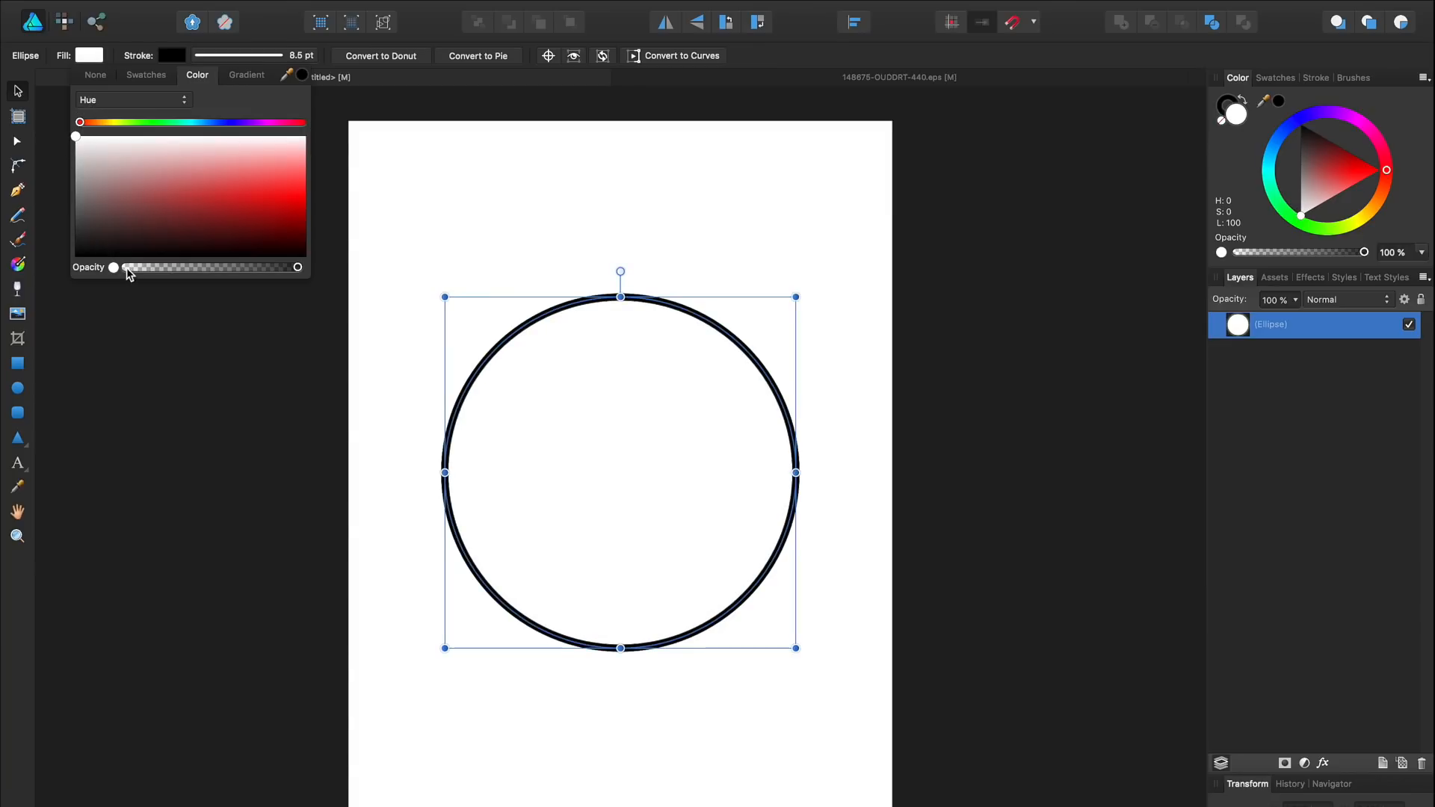
pyautogui.click(128, 269)
pyautogui.click(538, 263)
pyautogui.moveTo(533, 228); pyautogui.dragTo(730, 474)
pyautogui.click(712, 333)
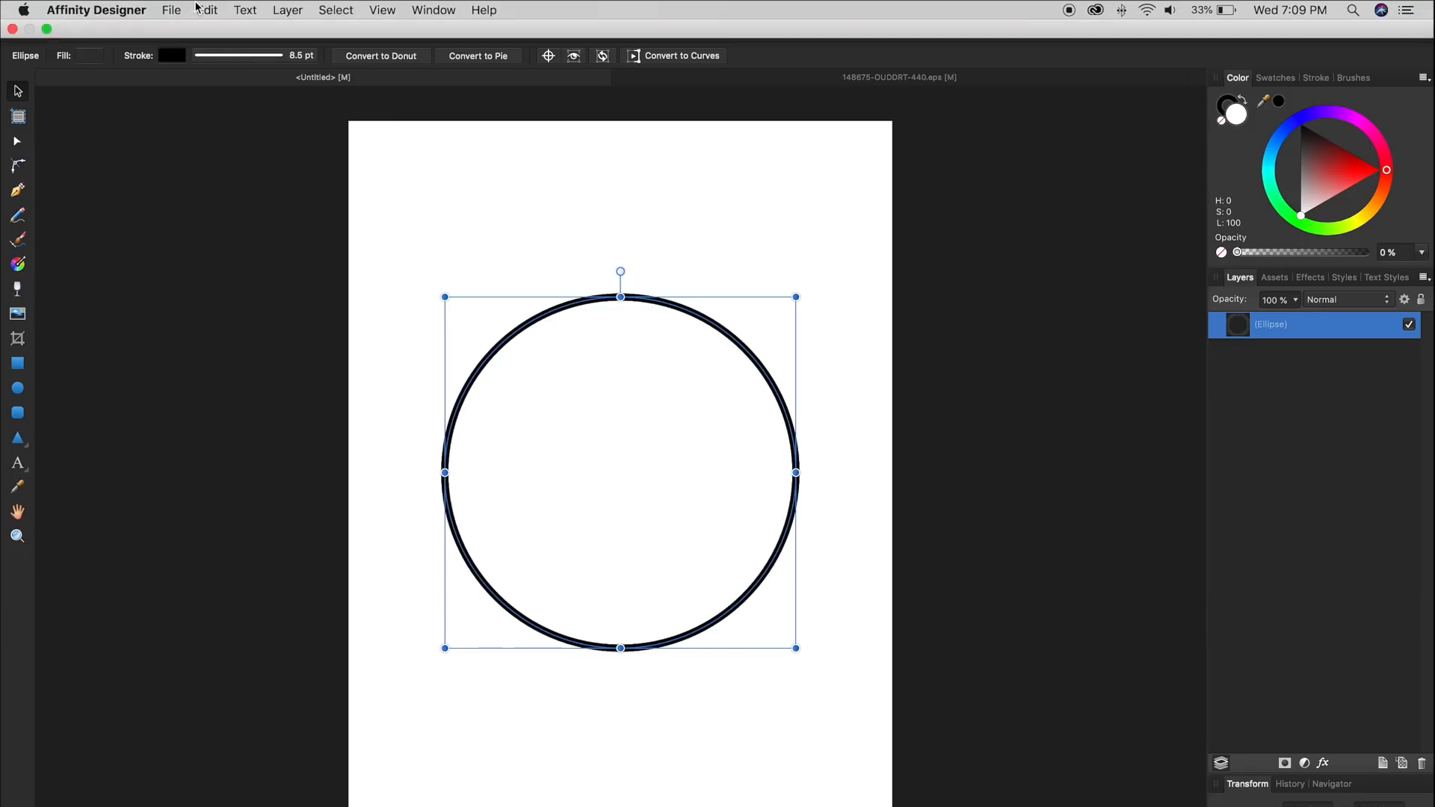
# Step: Duplicate the circle and shrink the copy to about 4.025 in, centred inside the original
pyautogui.click(197, 7)
pyautogui.click(225, 186)
pyautogui.moveTo(796, 297); pyautogui.dragTo(720, 326)
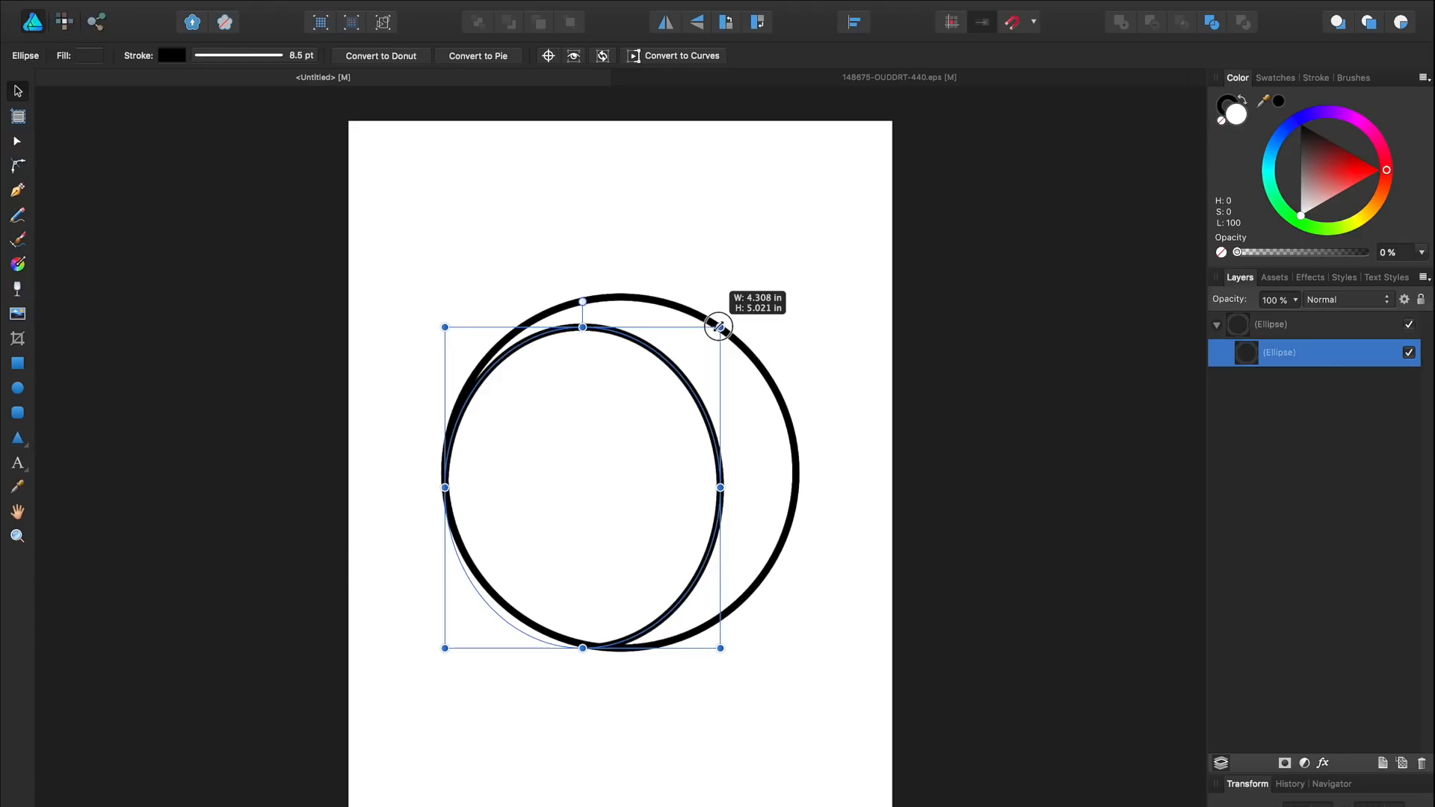
pyautogui.moveTo(719, 326); pyautogui.dragTo(732, 361)
pyautogui.click(803, 338)
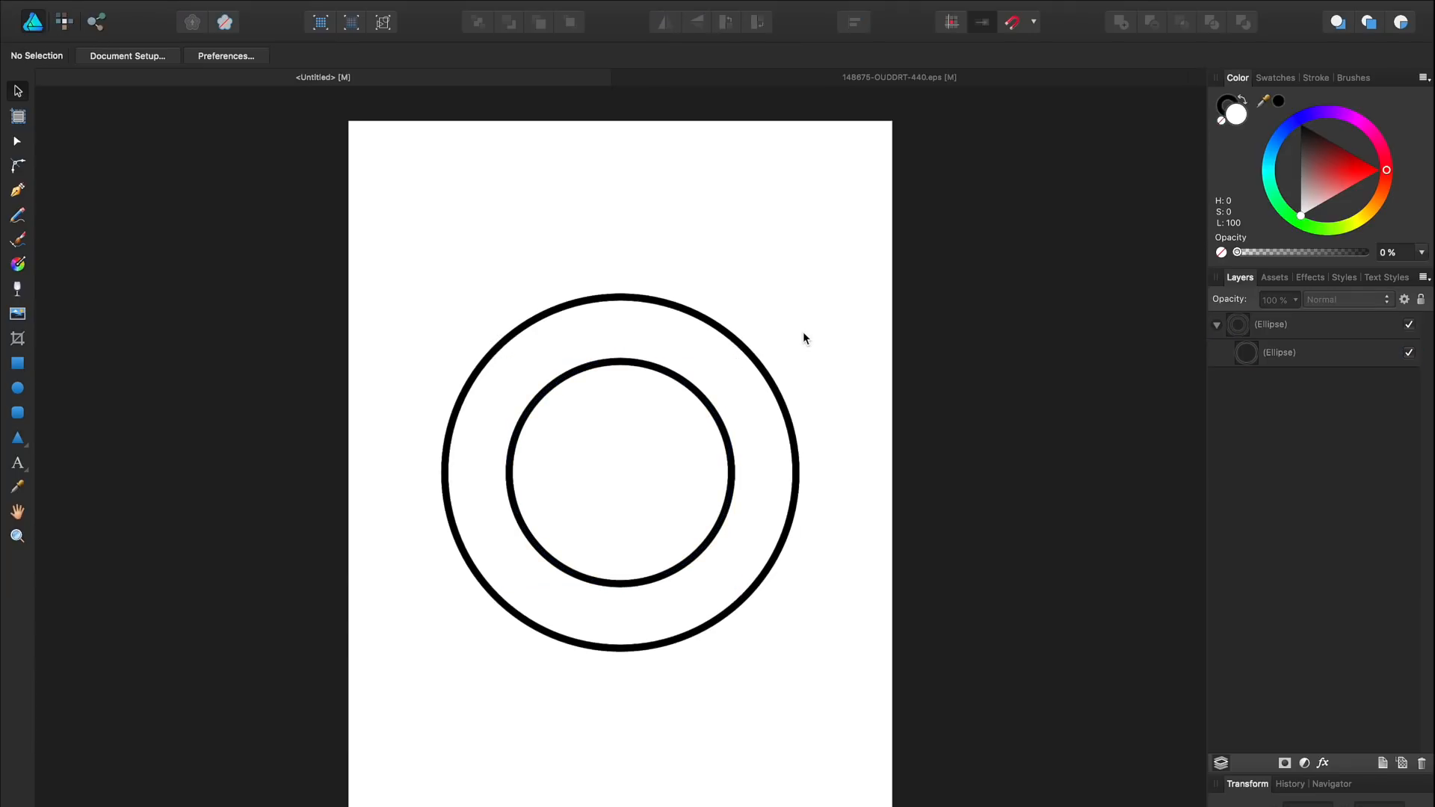
# Step: Zoom in and check the inner and outer circles by selecting each
pyautogui.scroll(5, 772, 281)
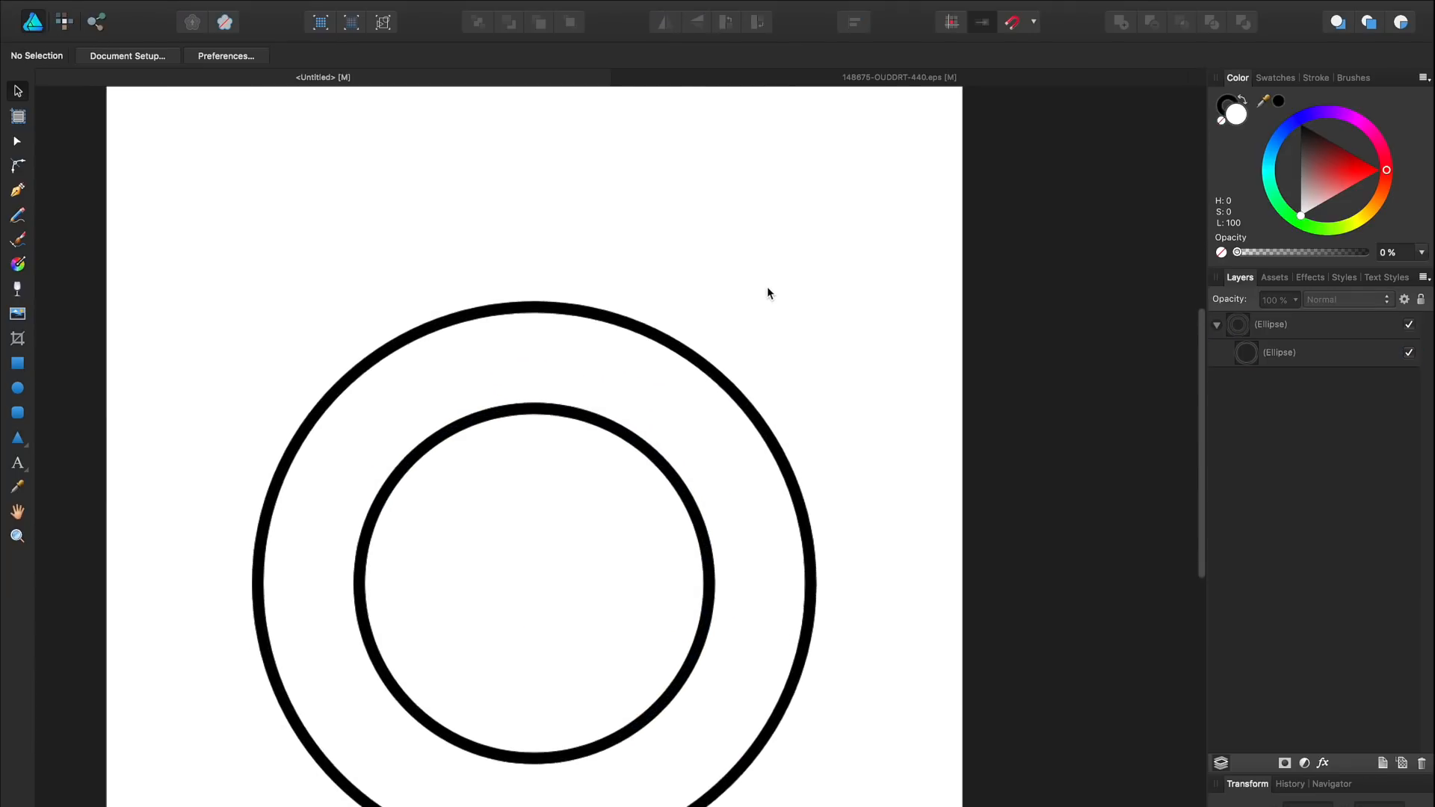
pyautogui.moveTo(788, 400); pyautogui.dragTo(825, 256)
pyautogui.click(595, 271)
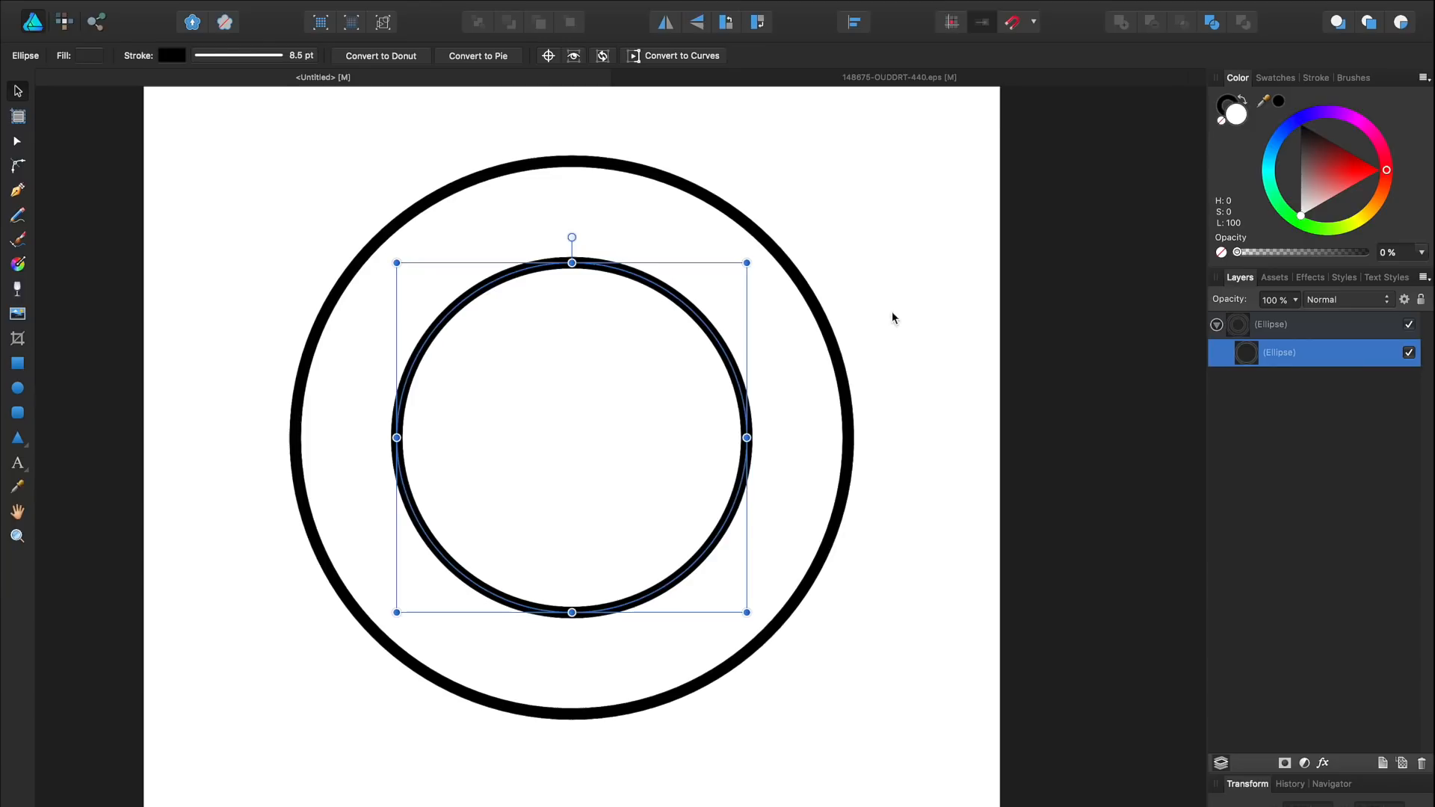
pyautogui.click(820, 314)
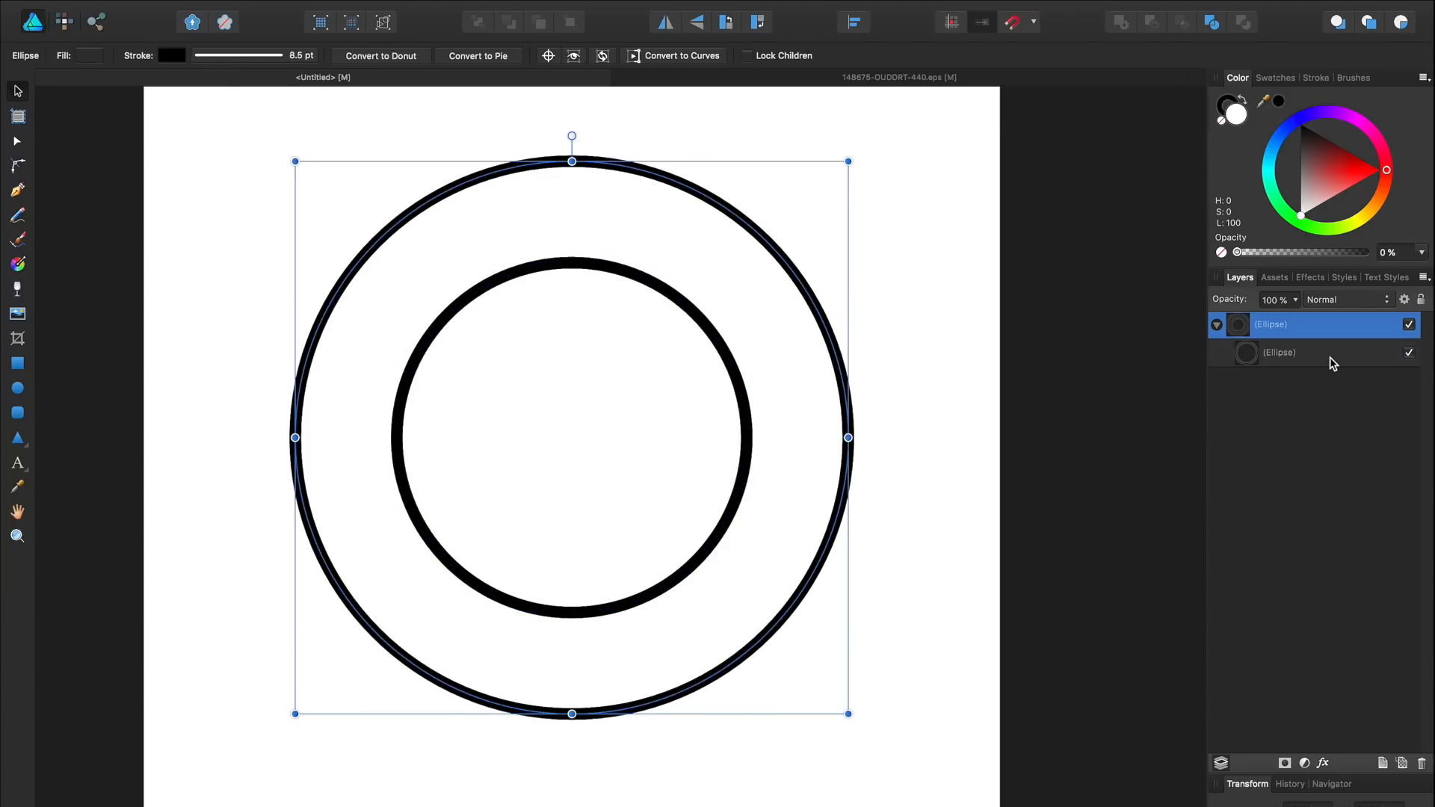
pyautogui.click(1294, 354)
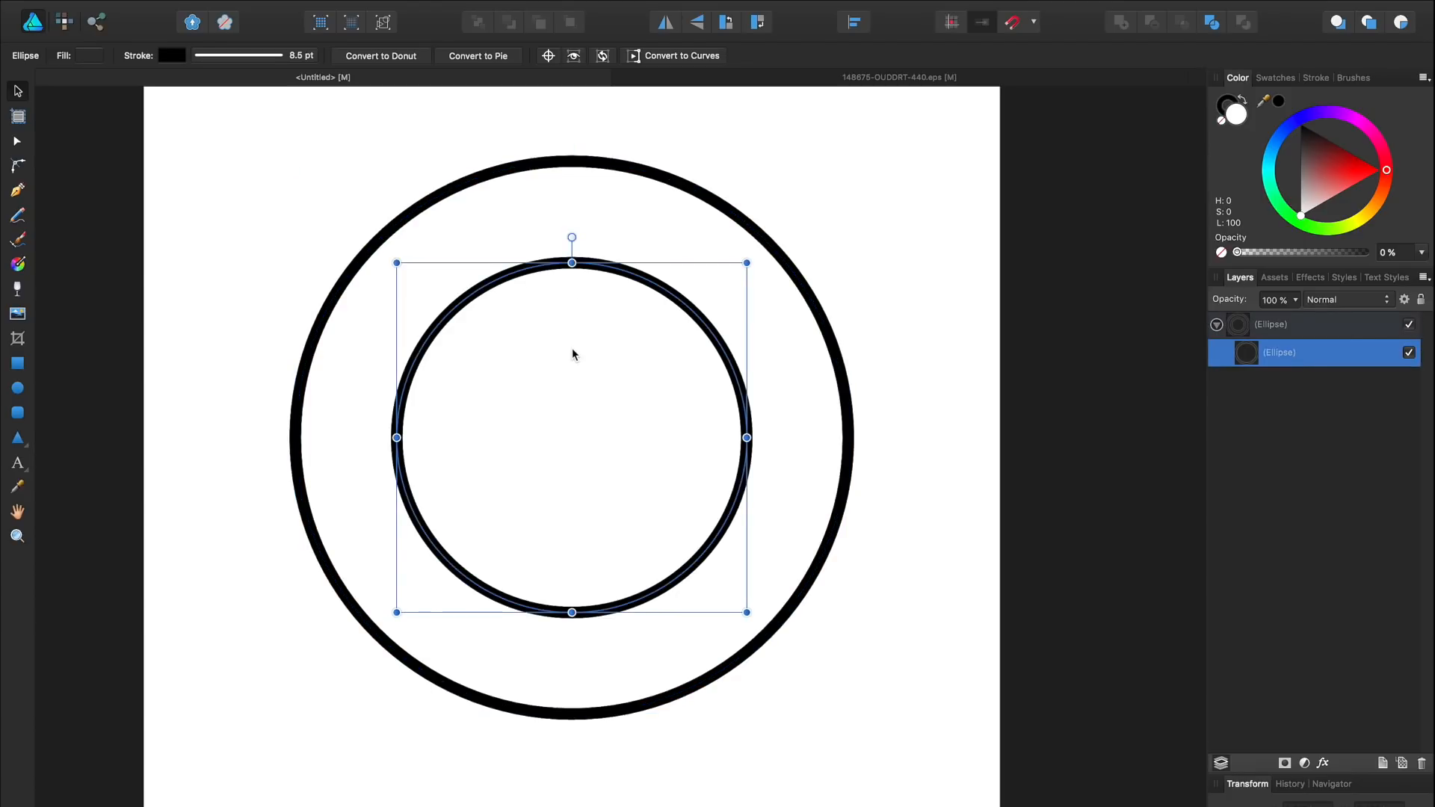
# Step: Paste a copy inside the inner circle and enlarge it to 4.308 in
pyautogui.click(209, 10)
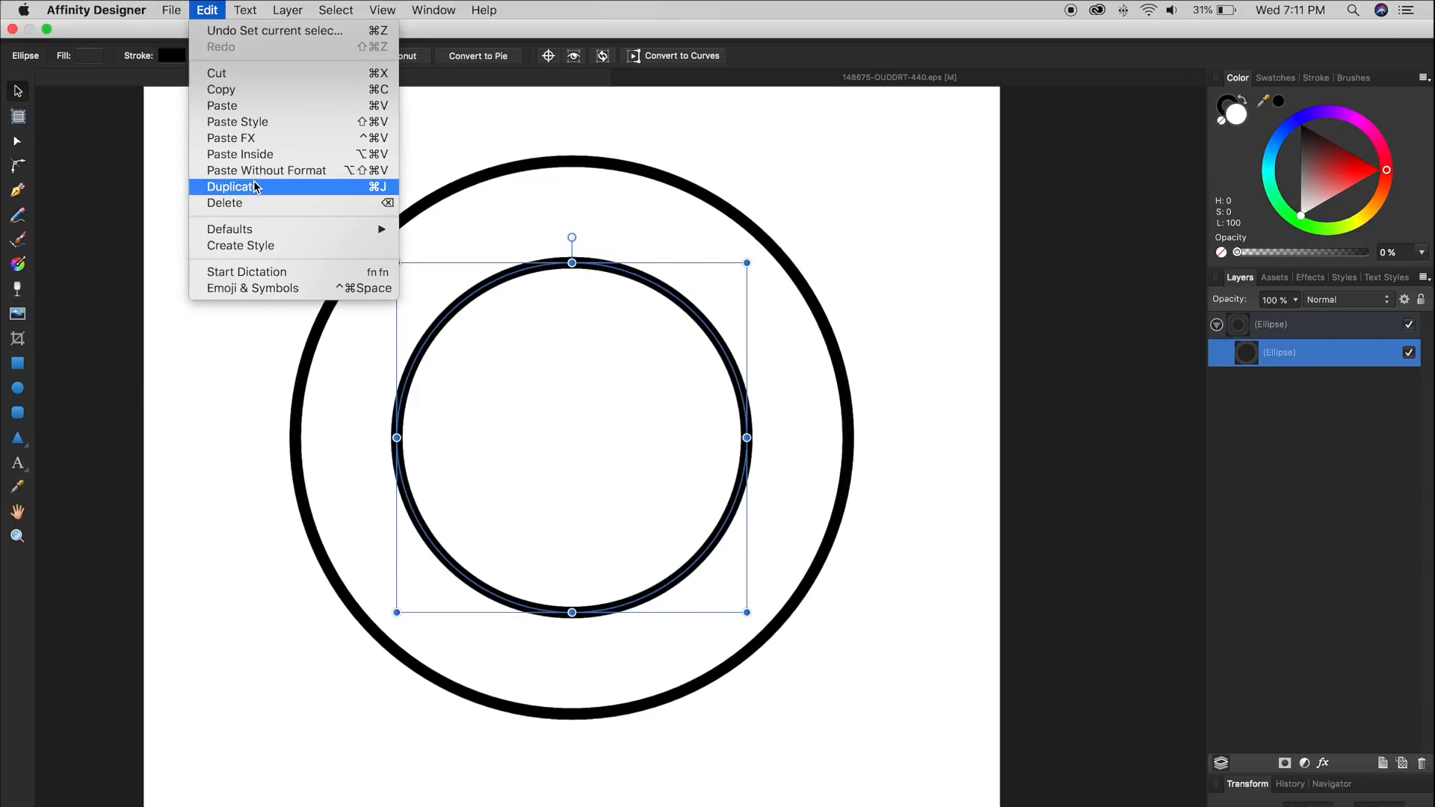
pyautogui.click(254, 154)
pyautogui.moveTo(747, 263); pyautogui.dragTo(746, 243)
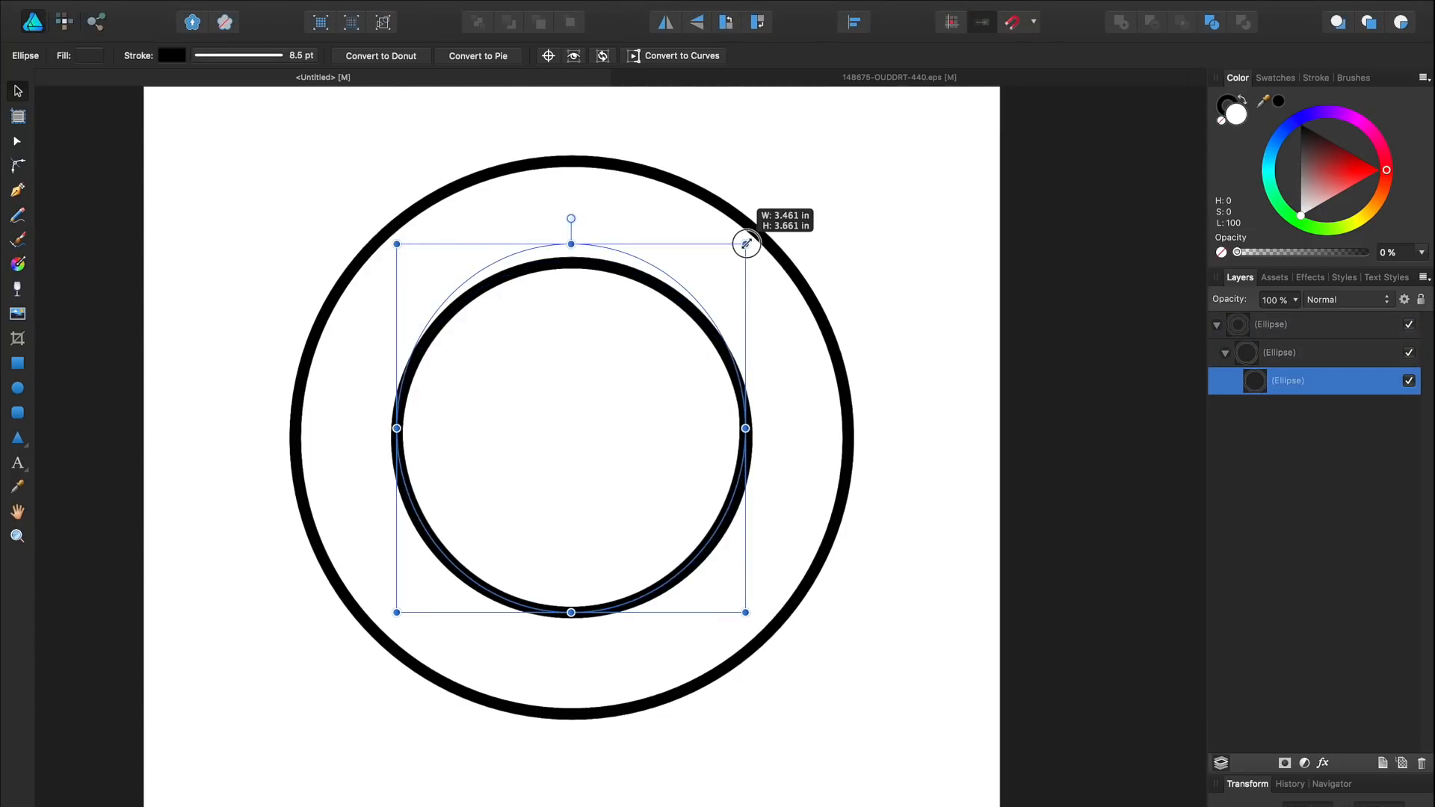
pyautogui.moveTo(746, 243); pyautogui.dragTo(795, 230)
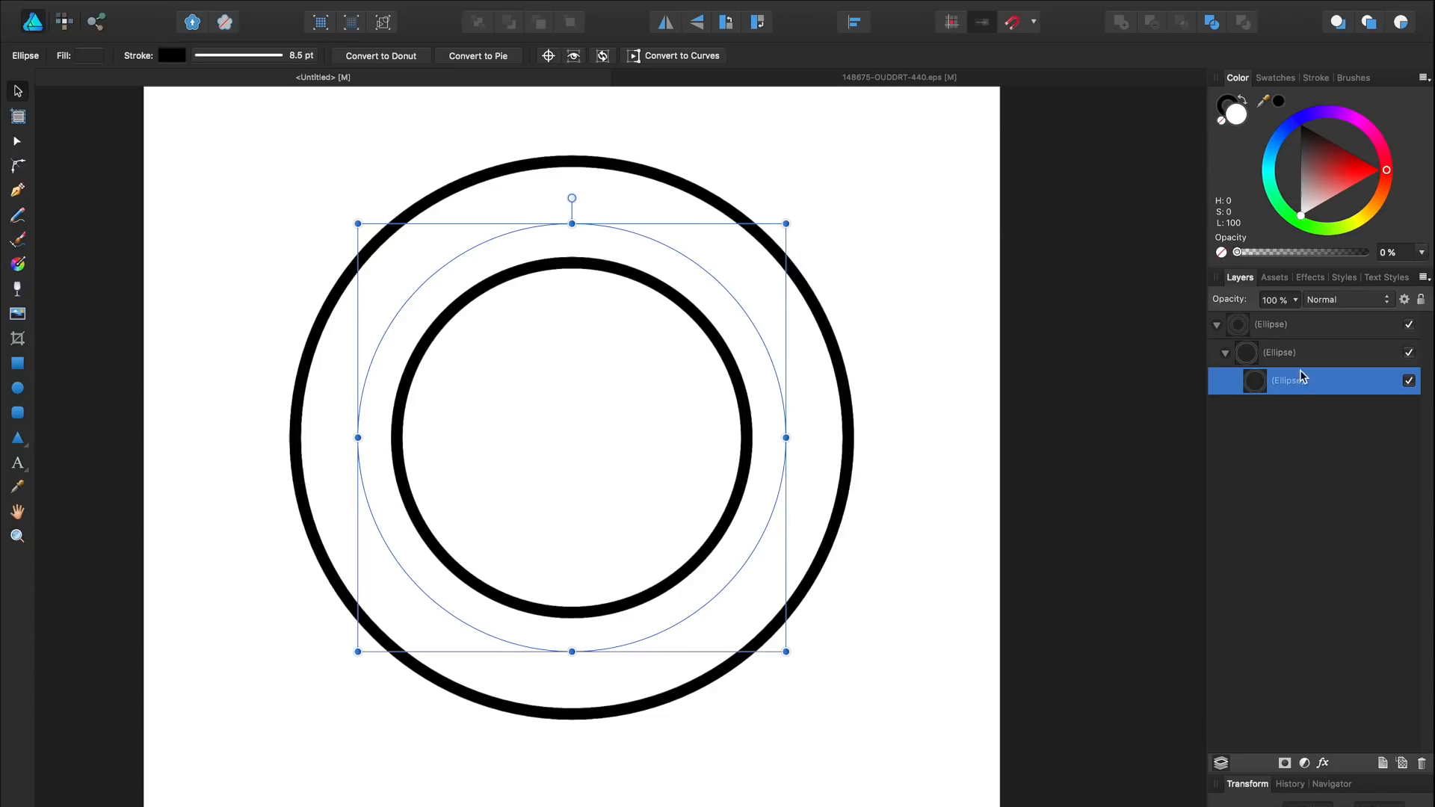
# Step: Move the new circle out of its parent layer and undo an accidental resize
pyautogui.moveTo(1280, 381)
pyautogui.mouseDown()
pyautogui.moveTo(1278, 330)
pyautogui.moveTo(1261, 334)
pyautogui.mouseUp()
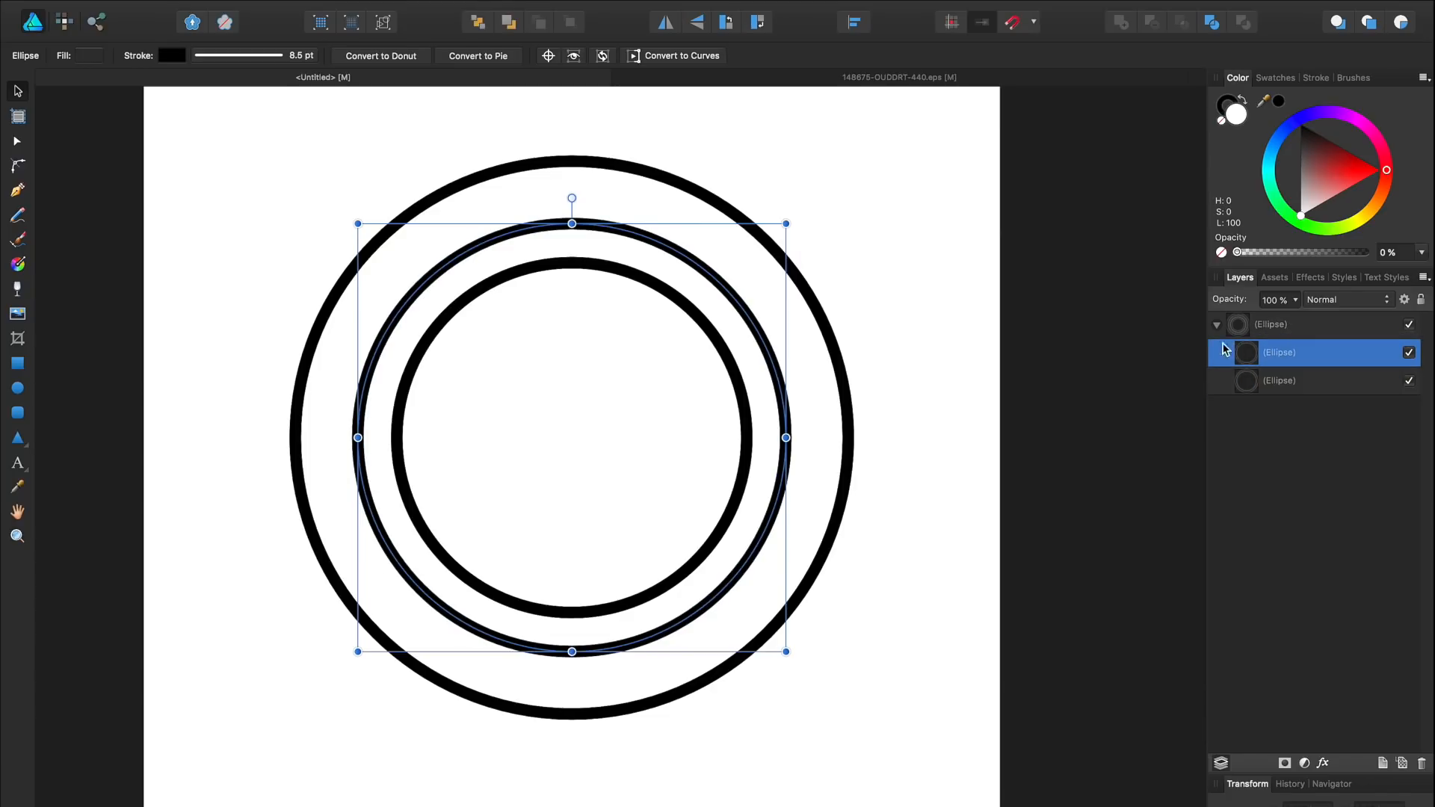
pyautogui.moveTo(786, 223); pyautogui.dragTo(792, 215)
pyautogui.hotkey('ctrl', 'z')
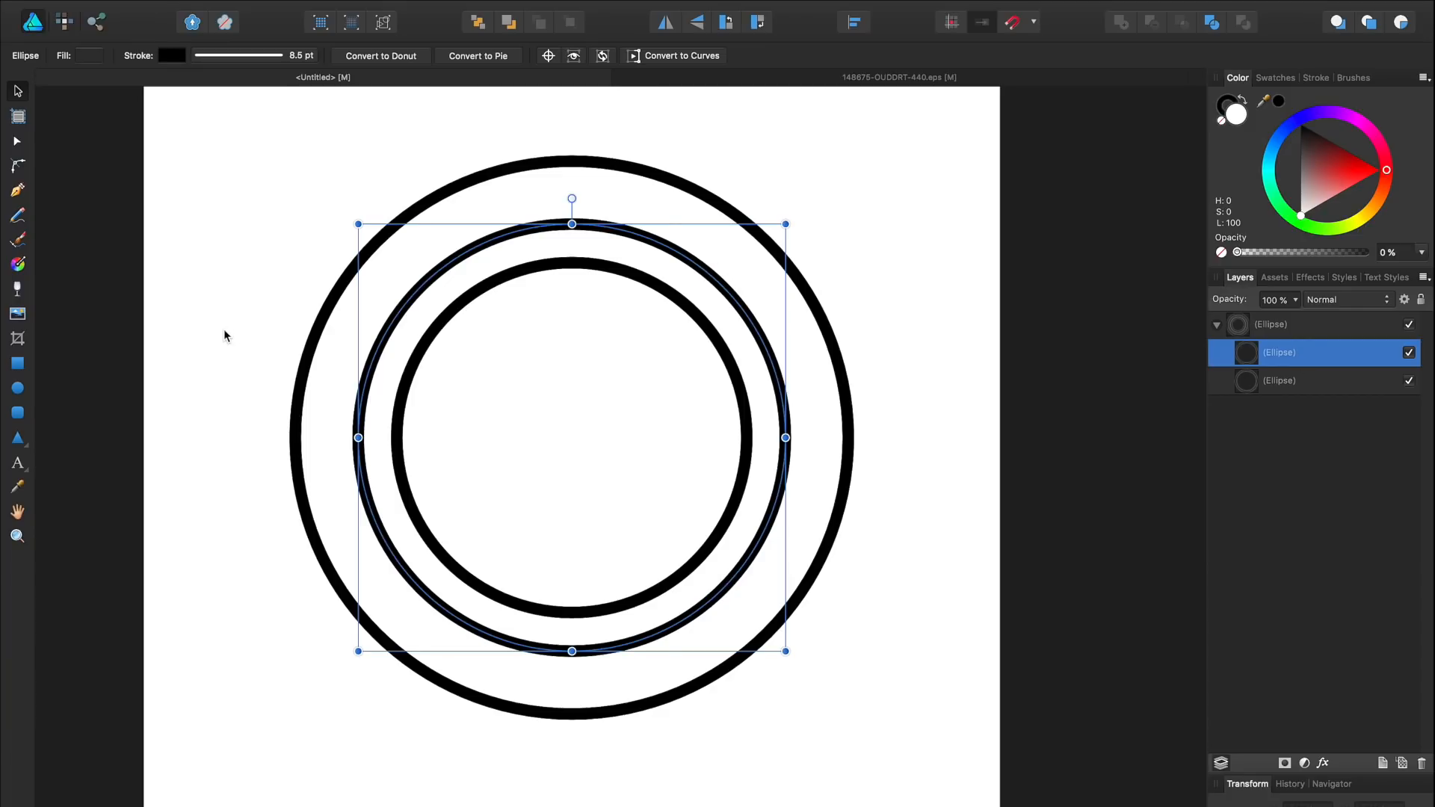
pyautogui.press('t')
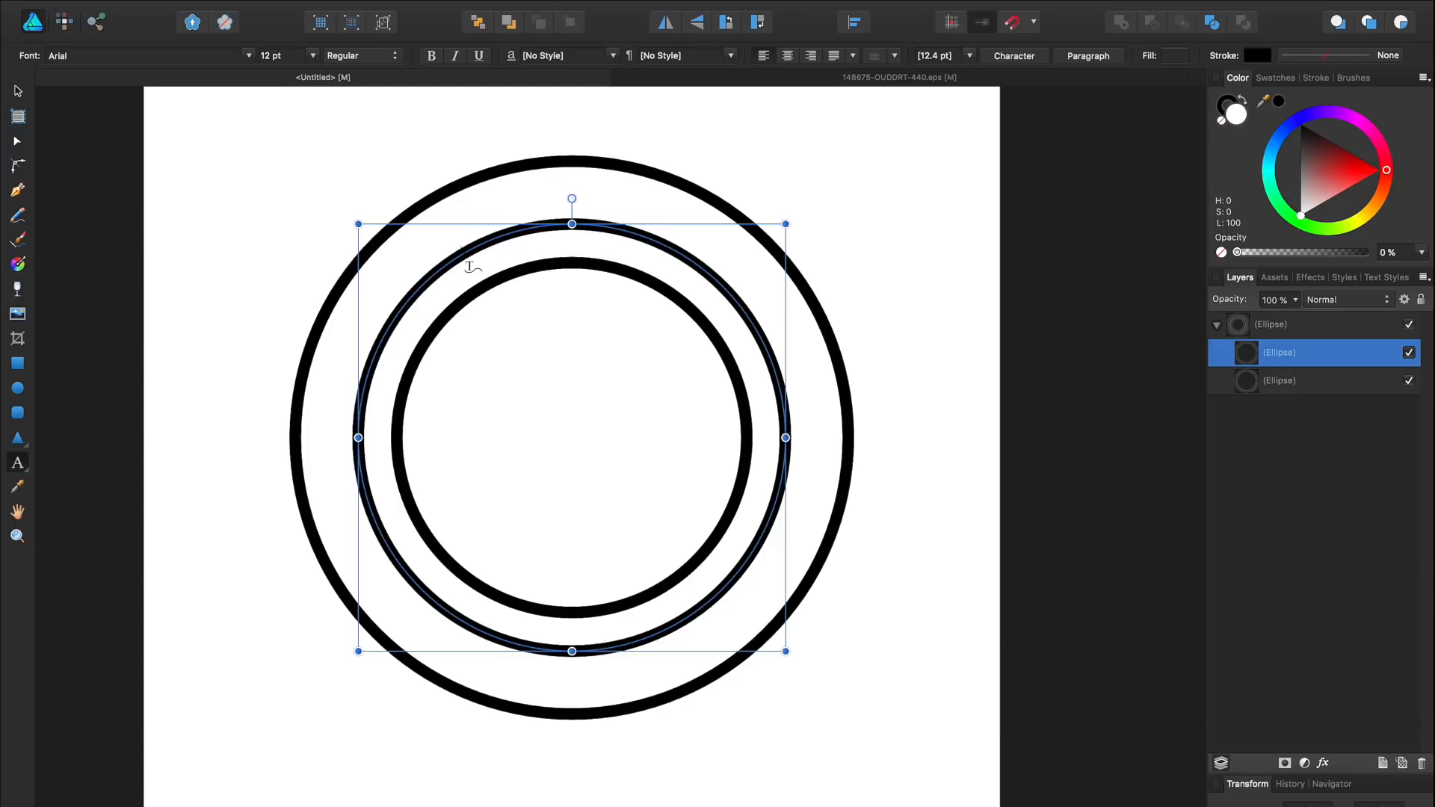
pyautogui.click(464, 255)
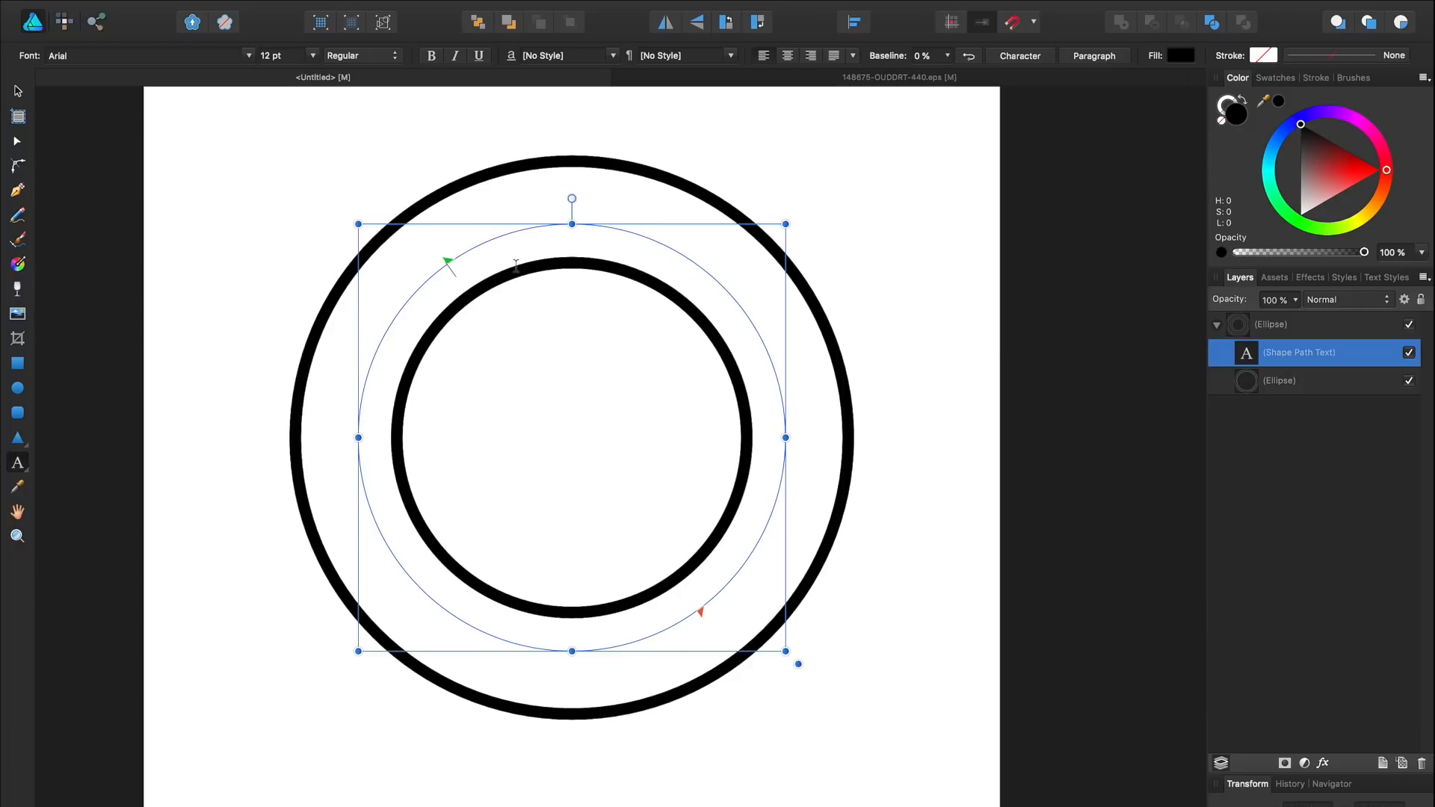
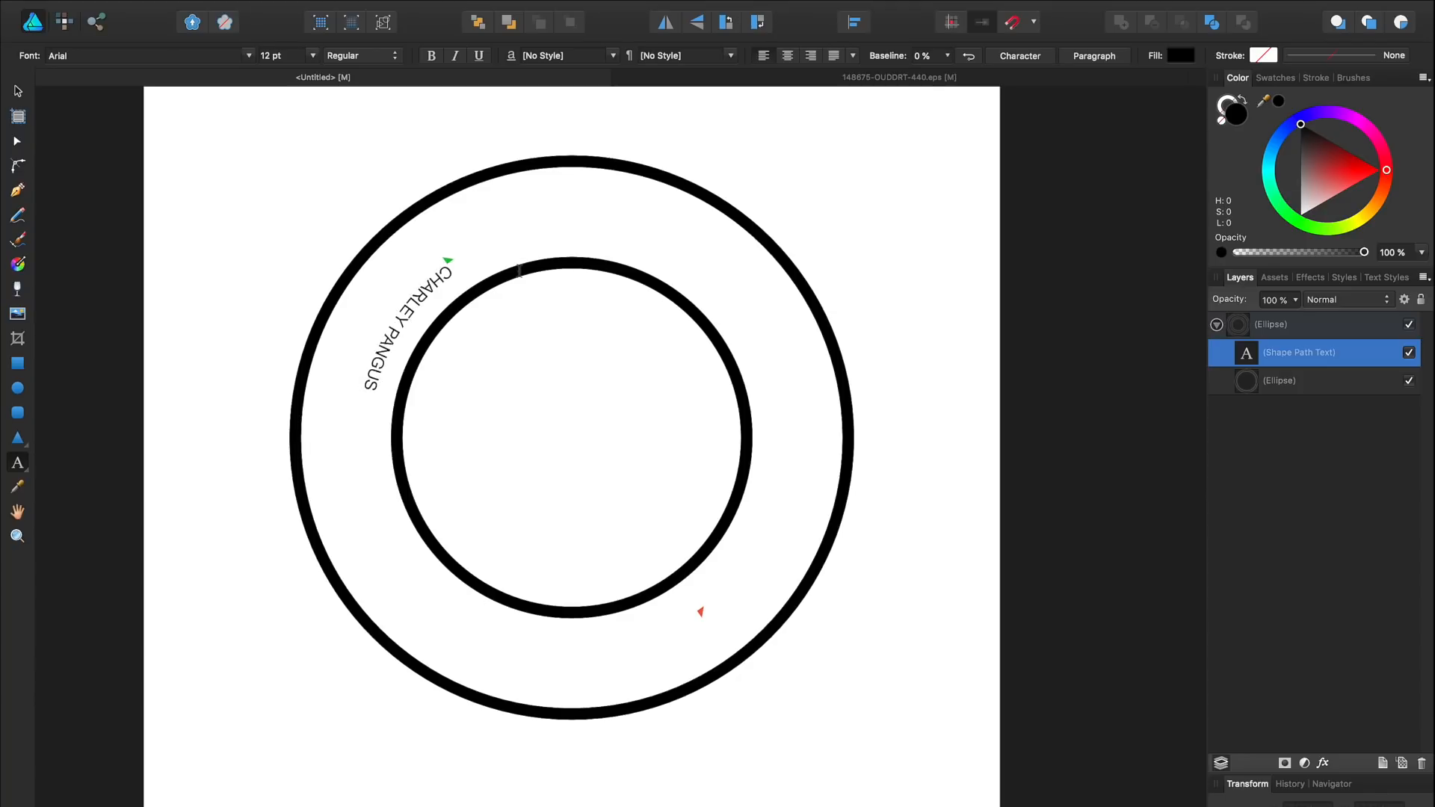
pyautogui.press('Escape')
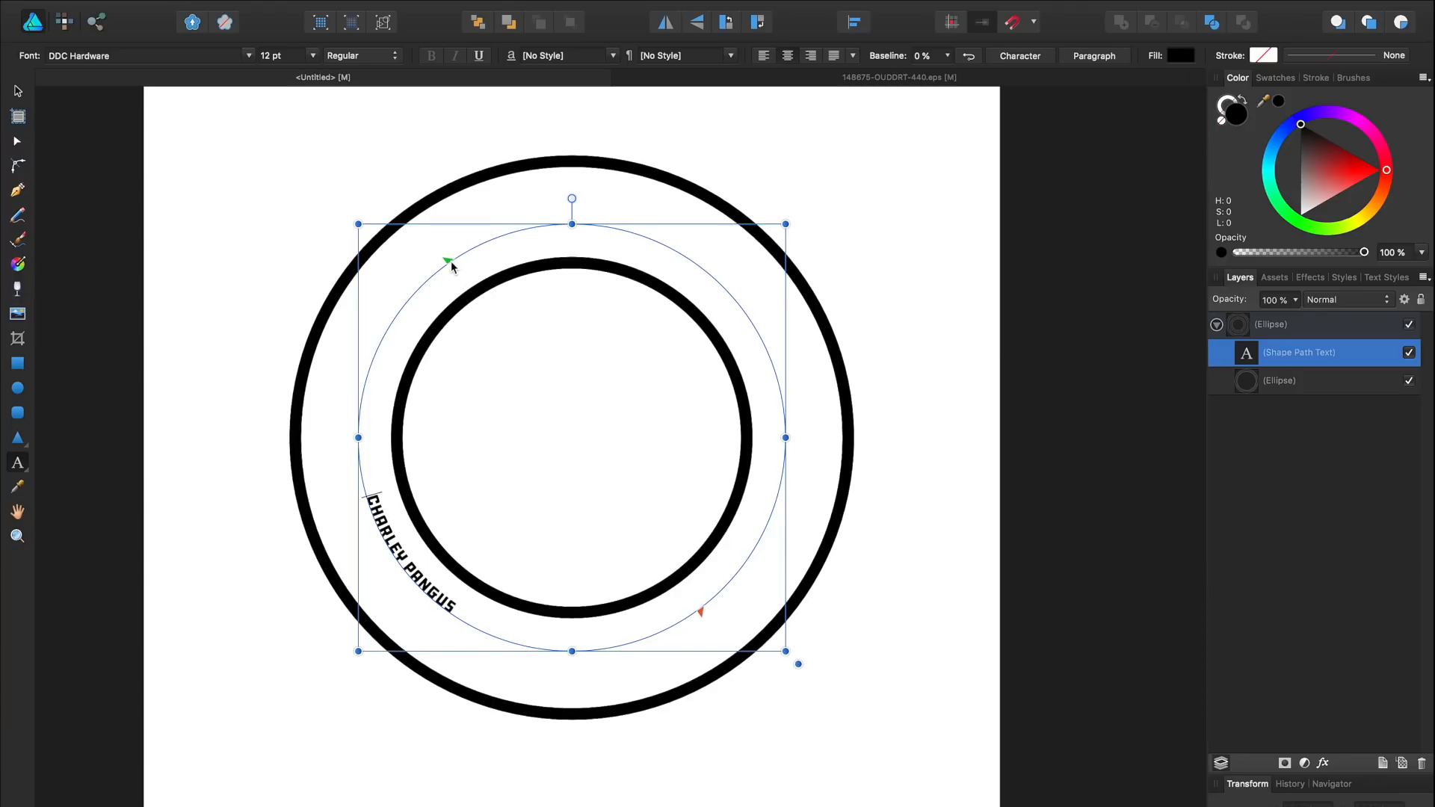
pyautogui.moveTo(449, 260); pyautogui.dragTo(363, 445)
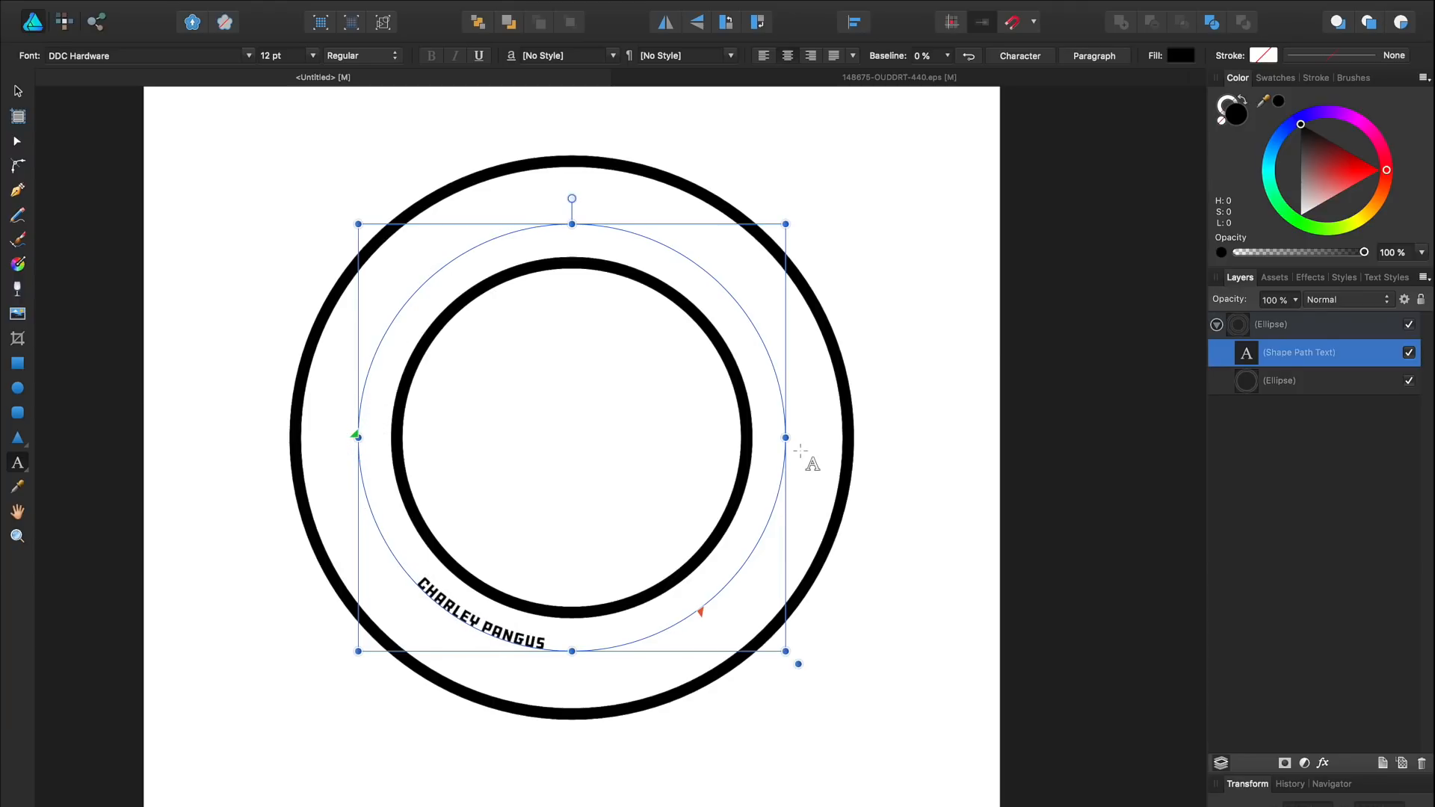
pyautogui.moveTo(703, 616); pyautogui.dragTo(770, 433)
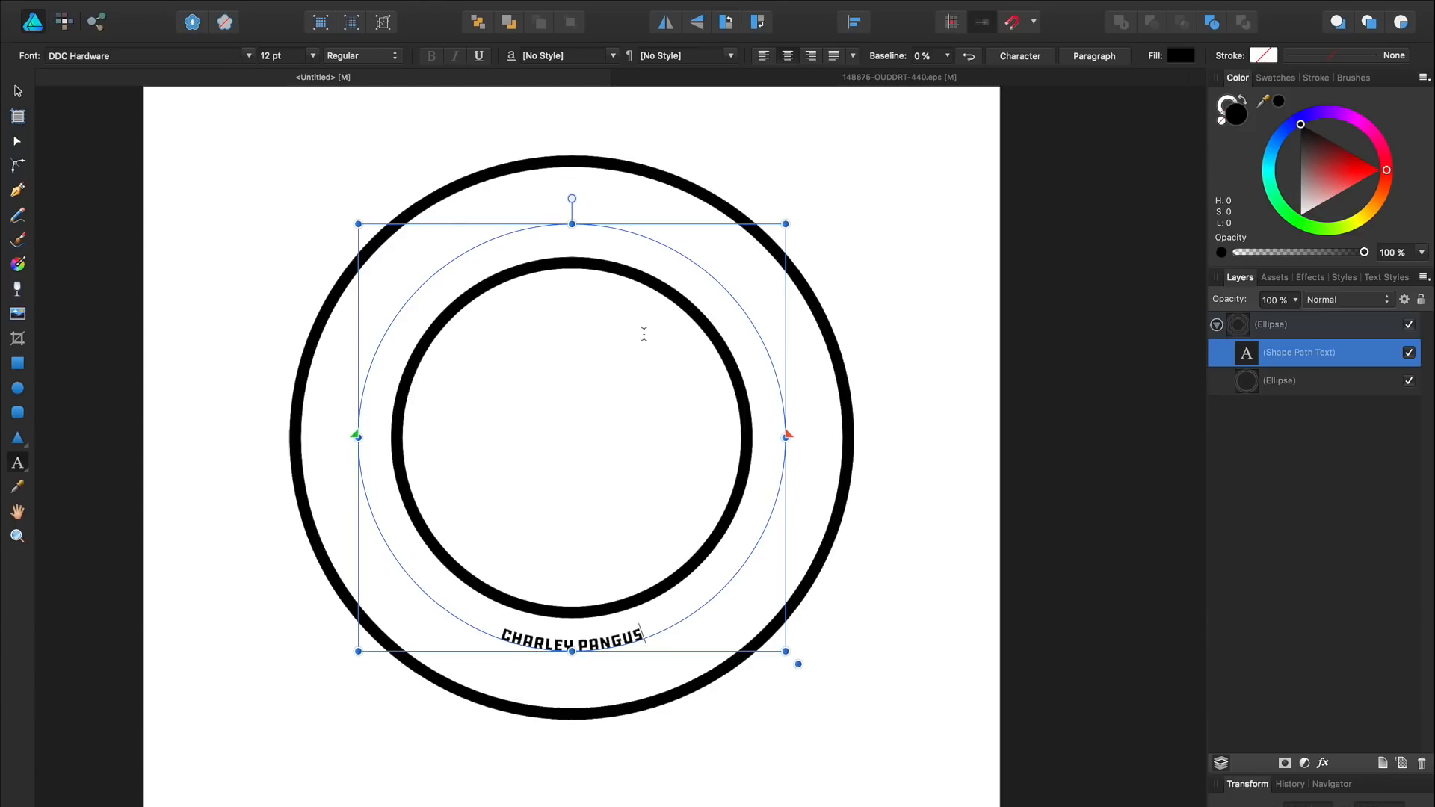
pyautogui.press('super+a')
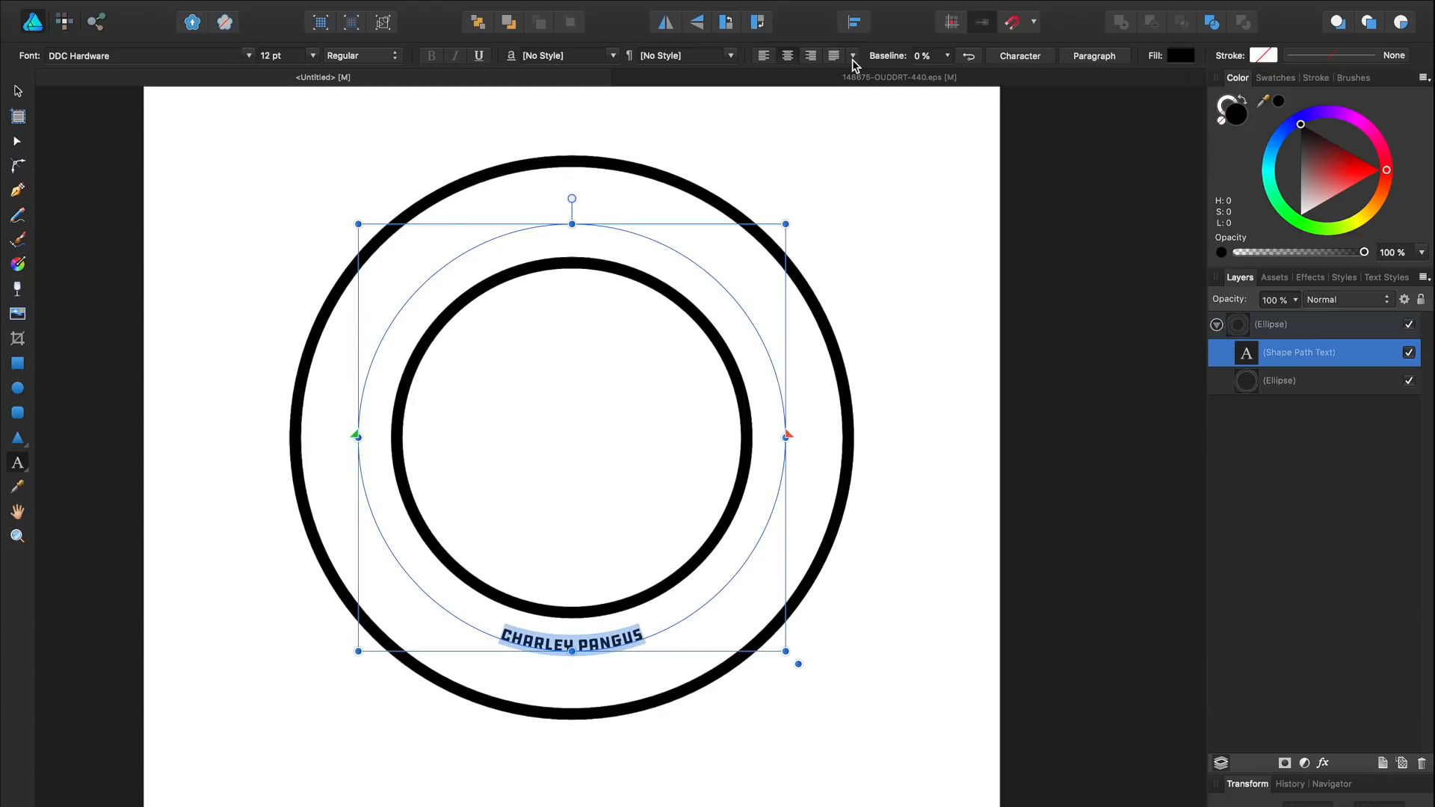
pyautogui.click(971, 57)
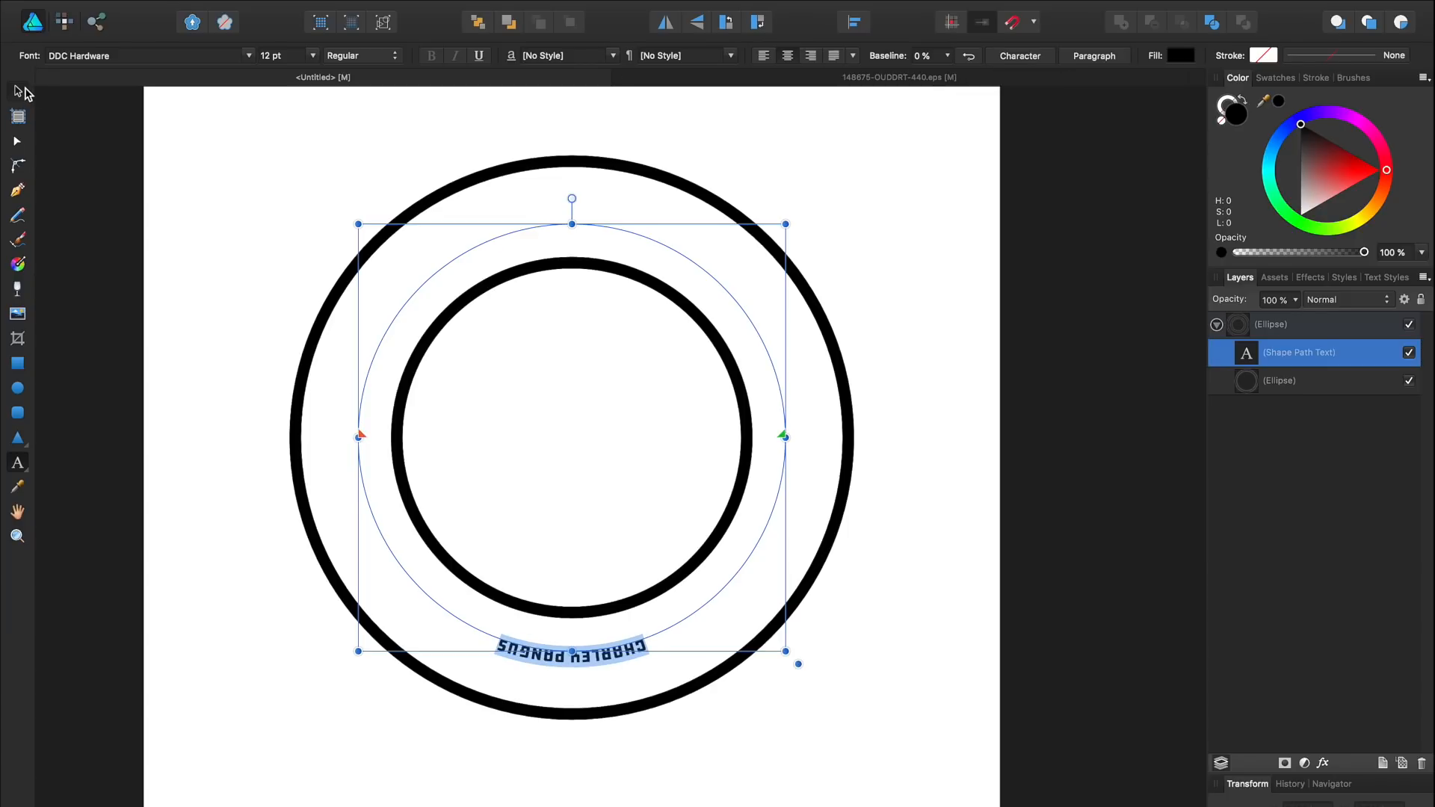
pyautogui.press('super+z')
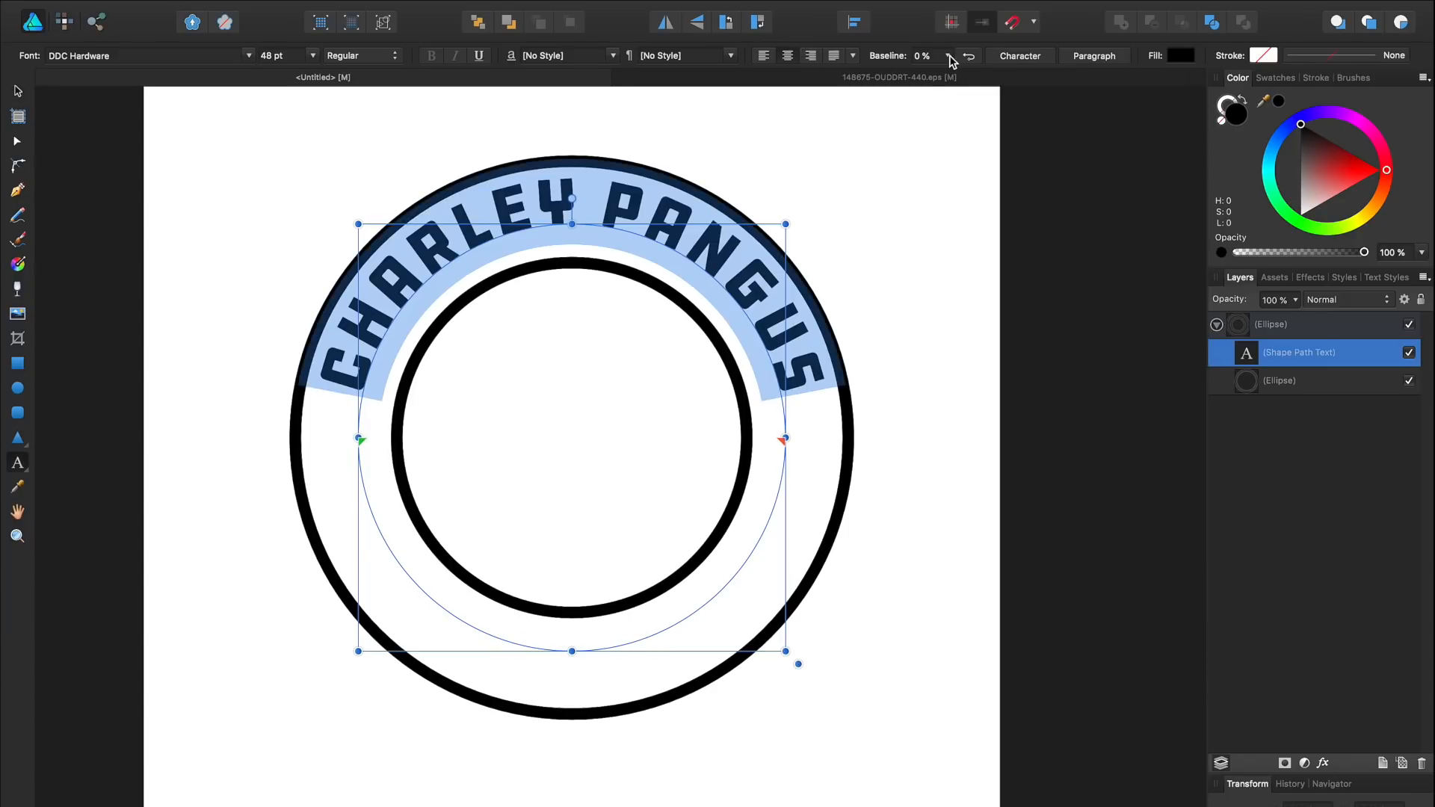
pyautogui.click(948, 57)
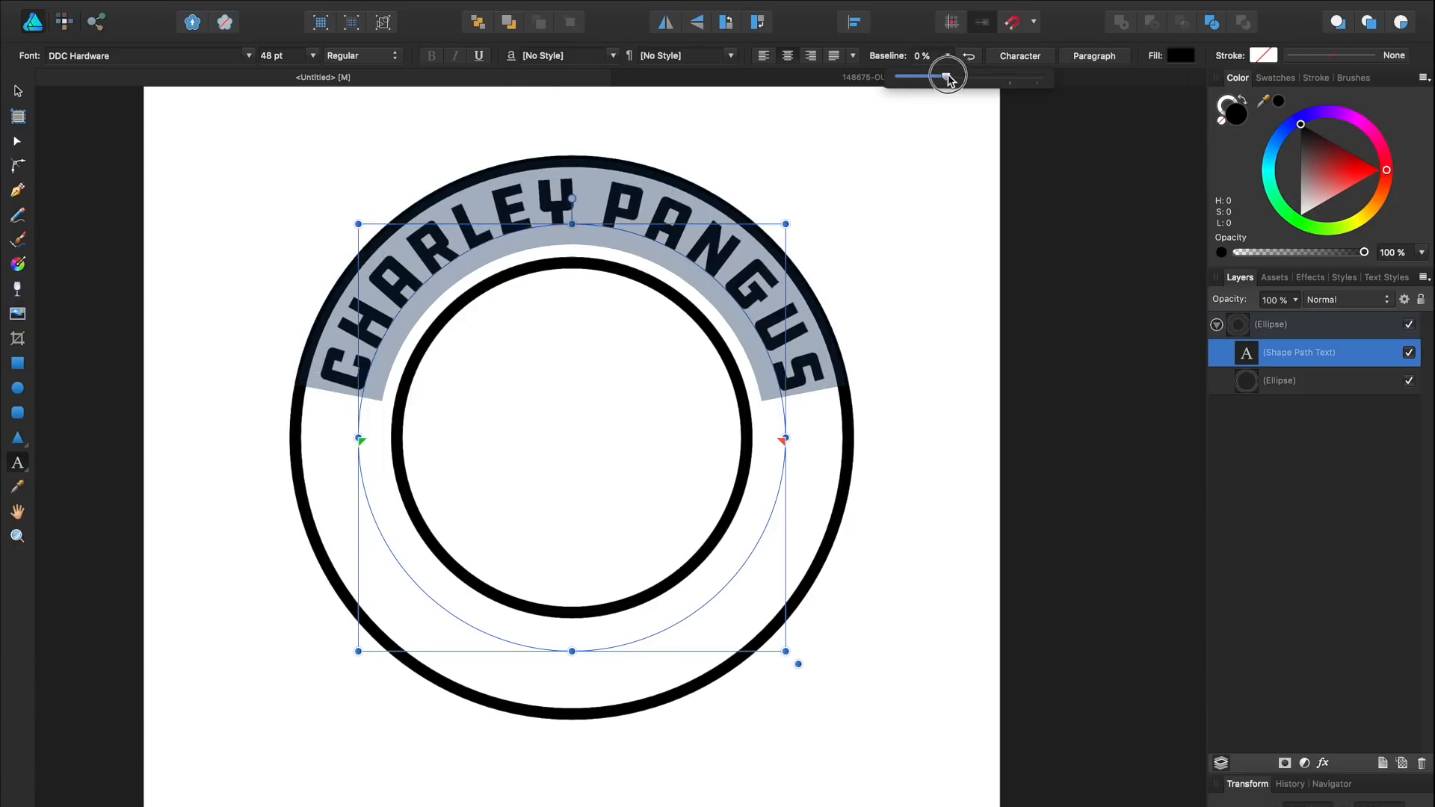
pyautogui.moveTo(947, 78); pyautogui.dragTo(964, 78)
pyautogui.press('Escape')
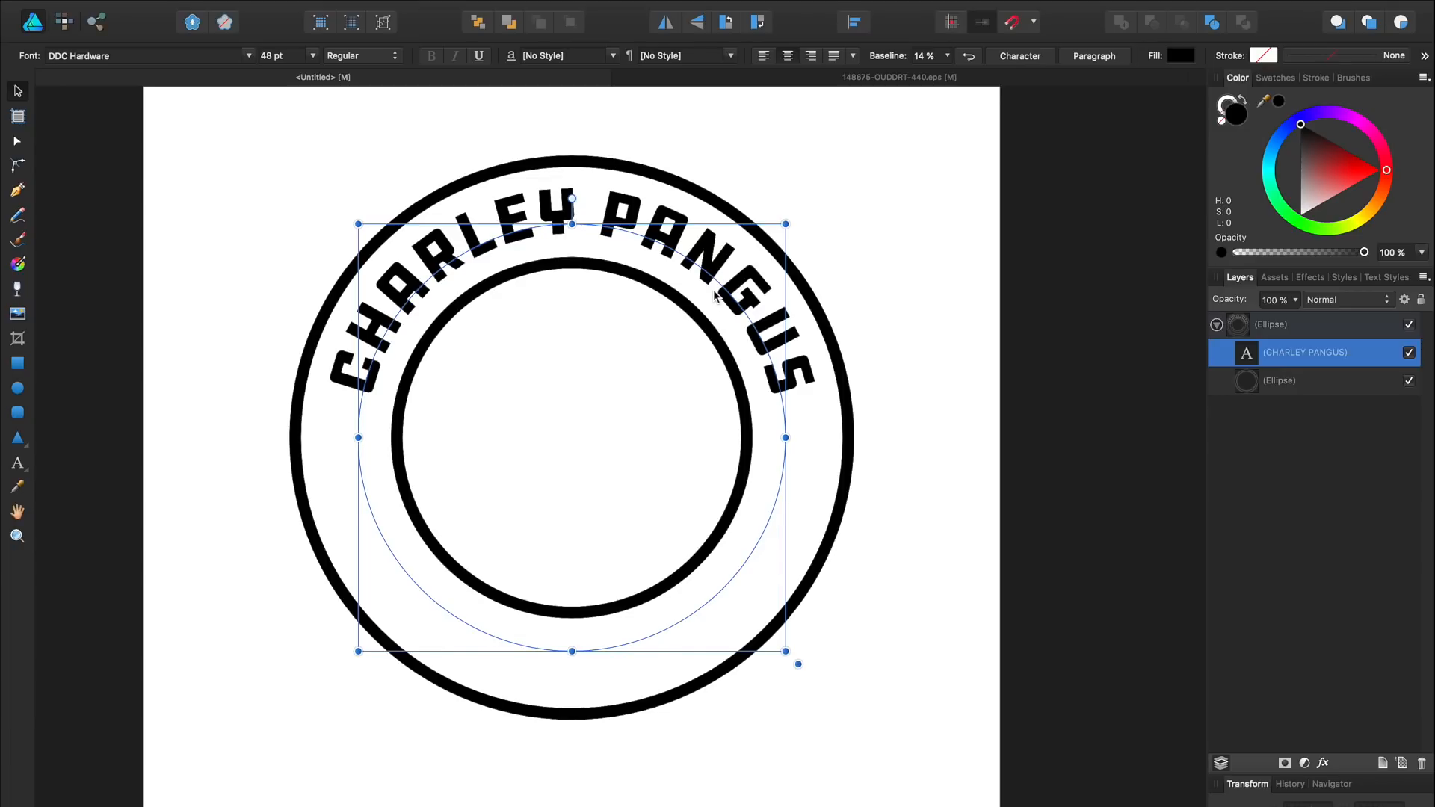
pyautogui.click(940, 285)
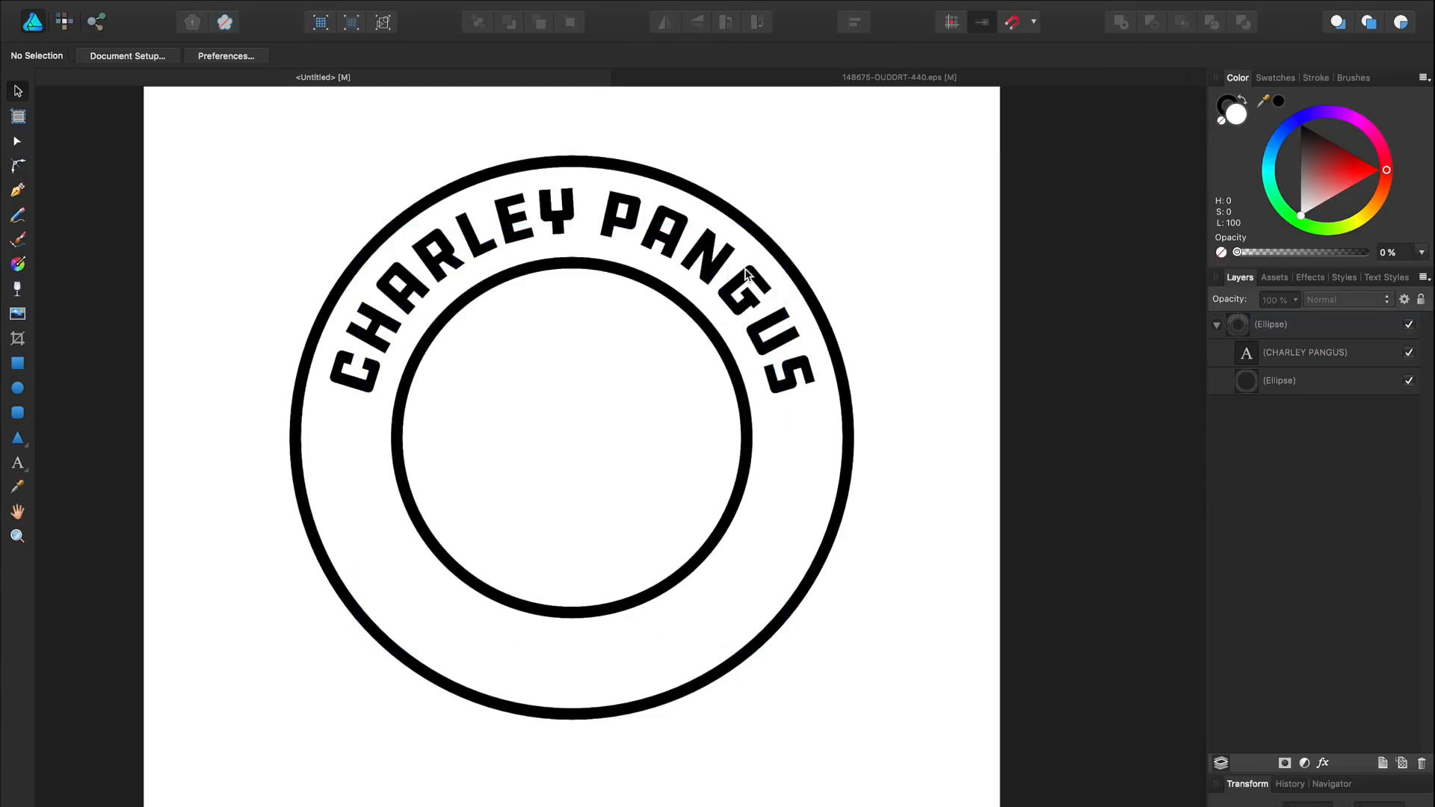
# Step: Paste a copy of the curved text inside itself and move its path markers to the bottom
pyautogui.click(704, 273)
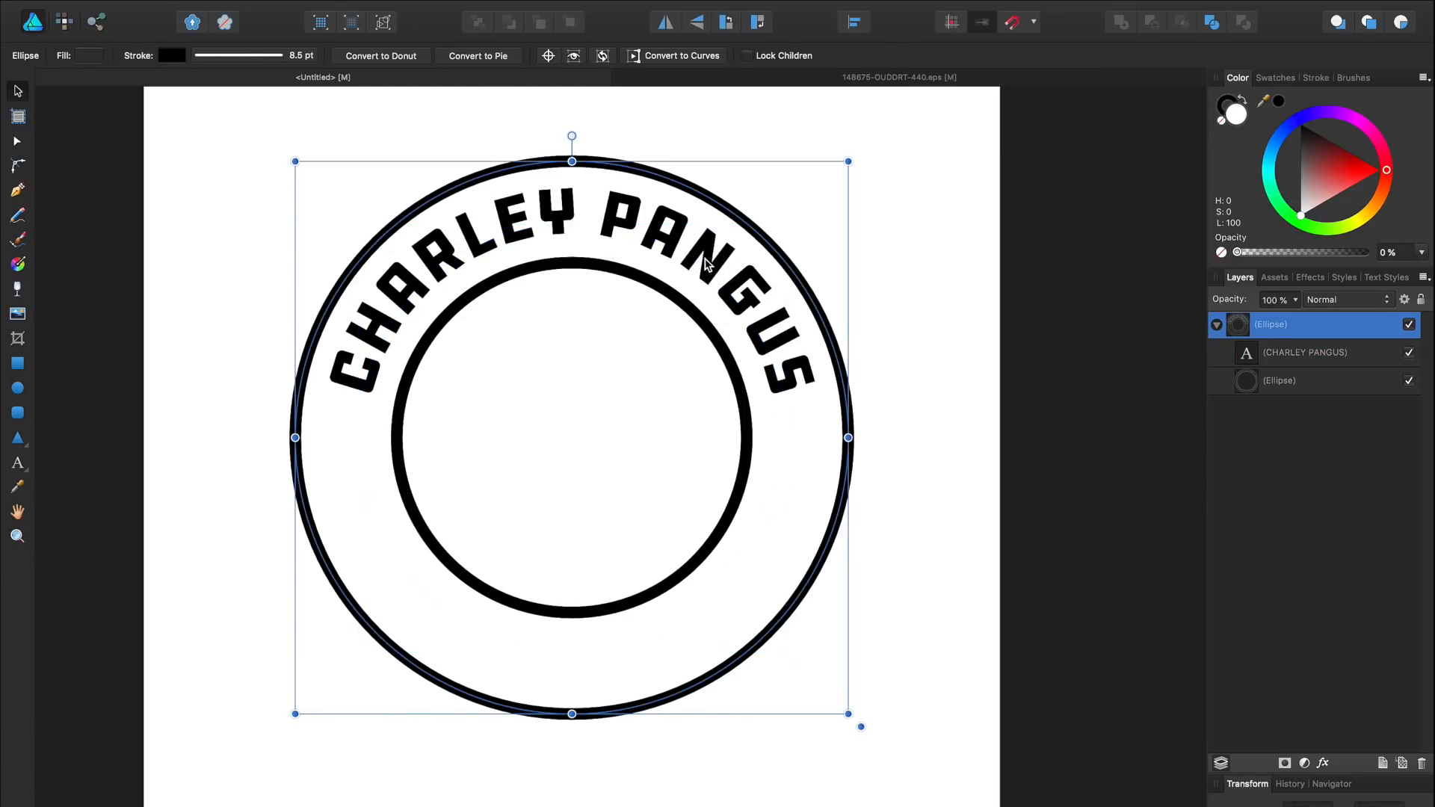
pyautogui.click(704, 264)
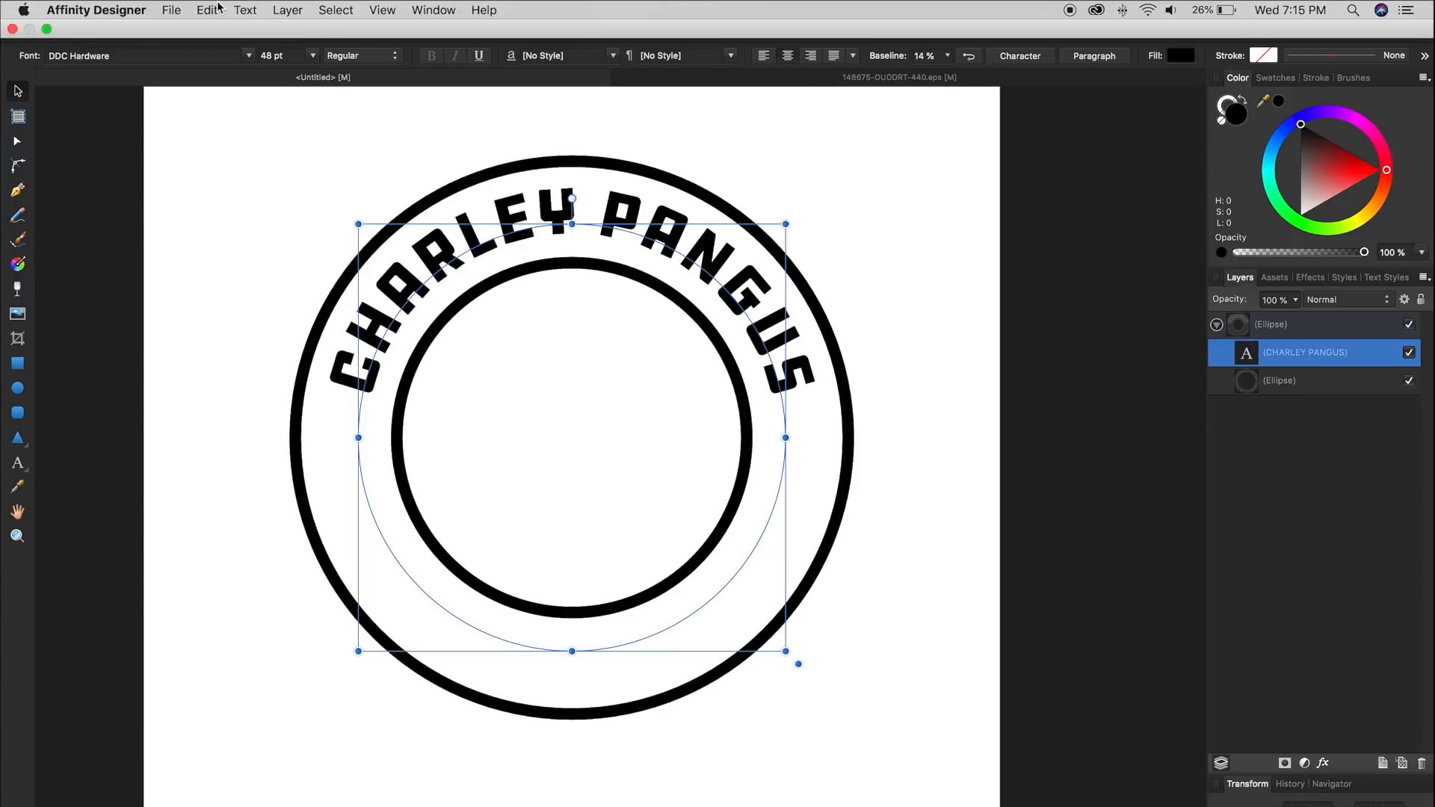
pyautogui.click(219, 9)
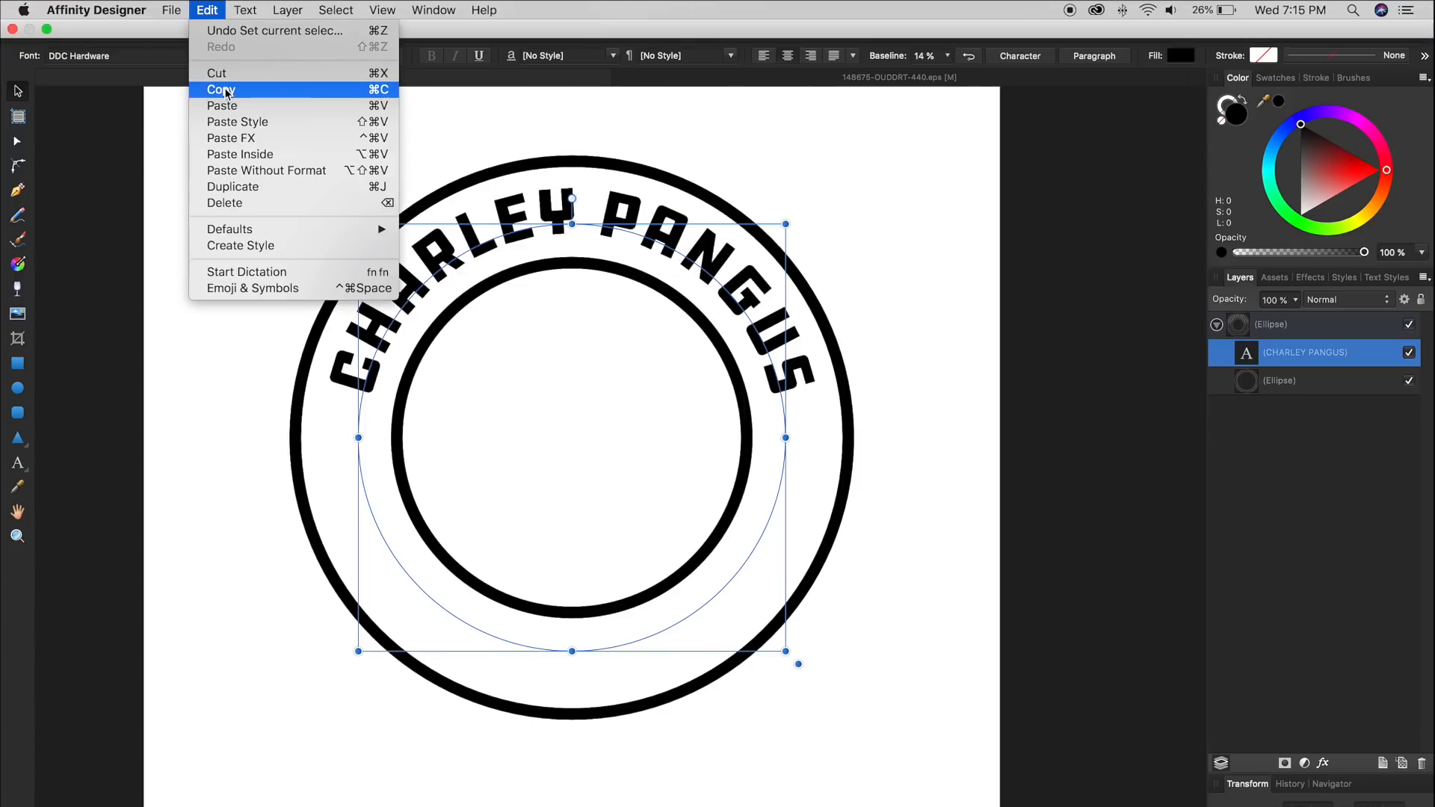
pyautogui.click(271, 155)
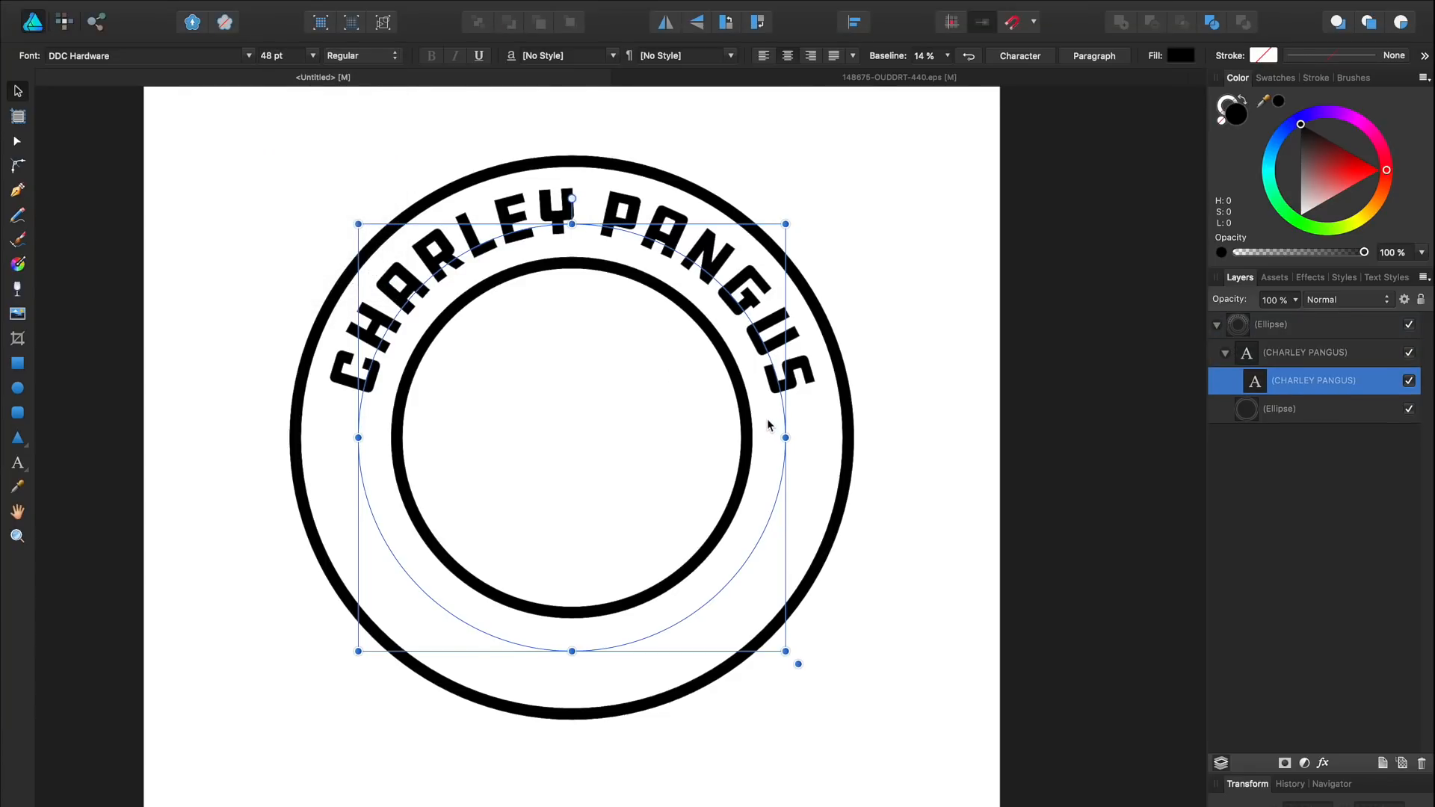
pyautogui.press('t')
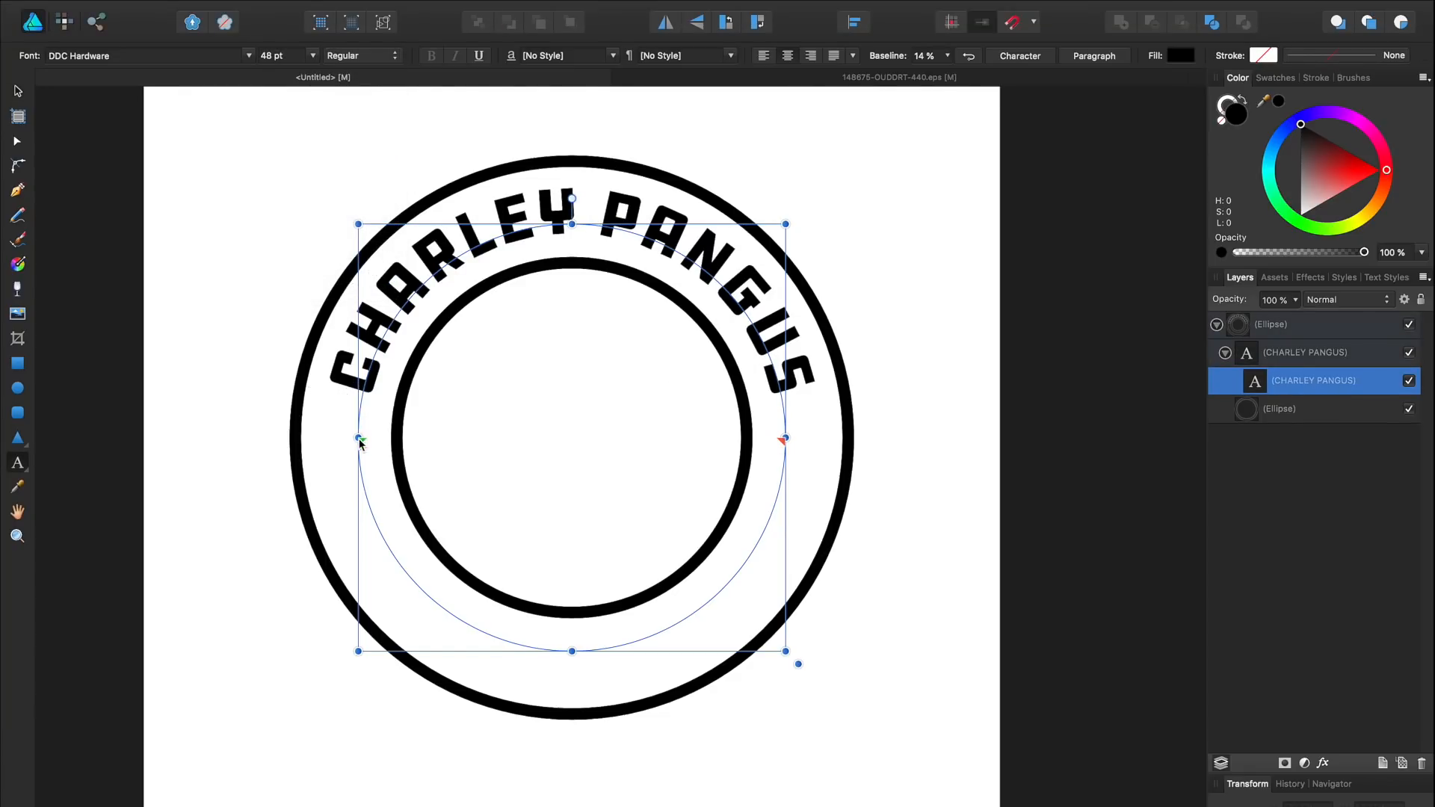
pyautogui.moveTo(360, 439); pyautogui.dragTo(778, 504)
pyautogui.moveTo(784, 442); pyautogui.dragTo(282, 454)
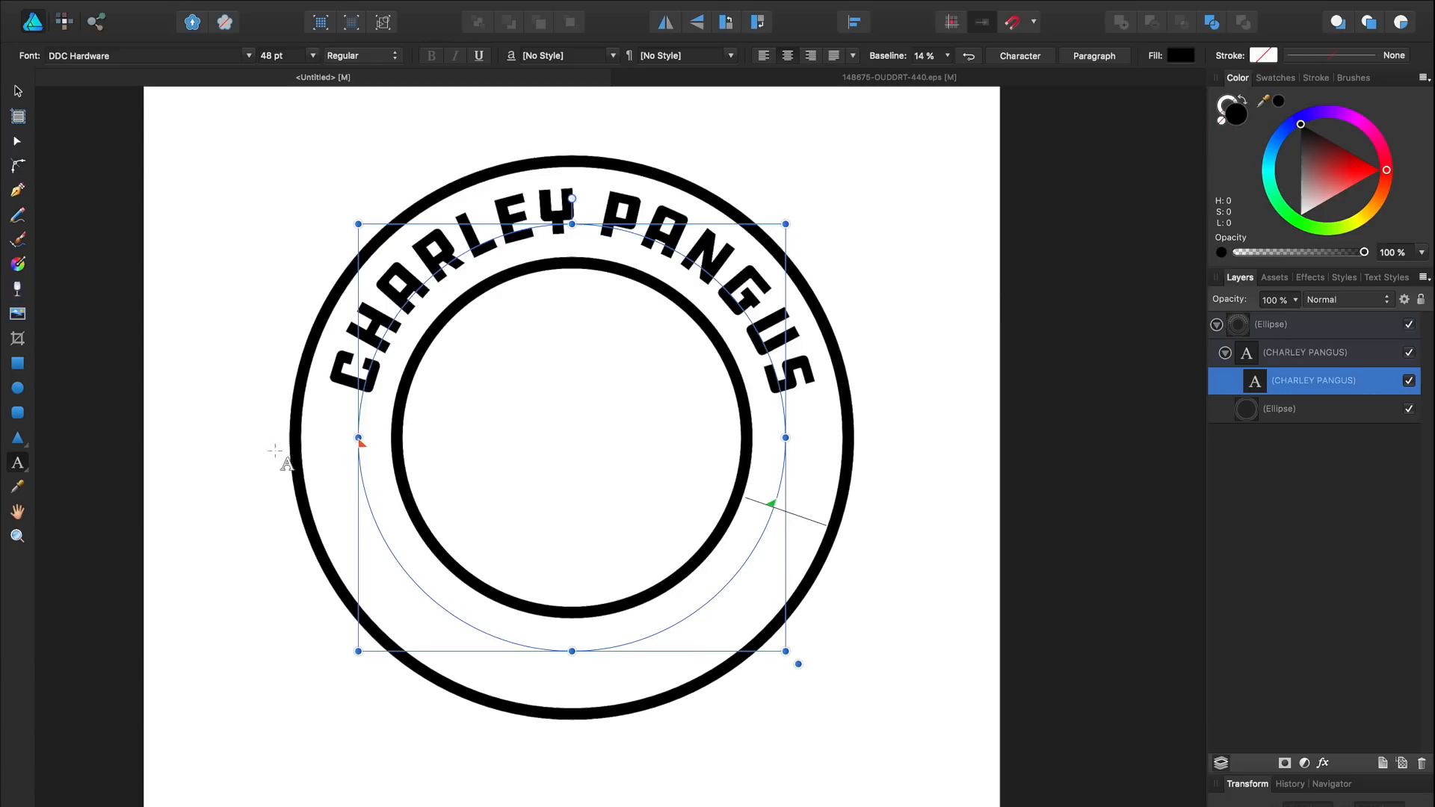
# Step: Move the text copy out of its parent group in the Layers panel
pyautogui.doubleClick(1275, 383)
pyautogui.click(1343, 406)
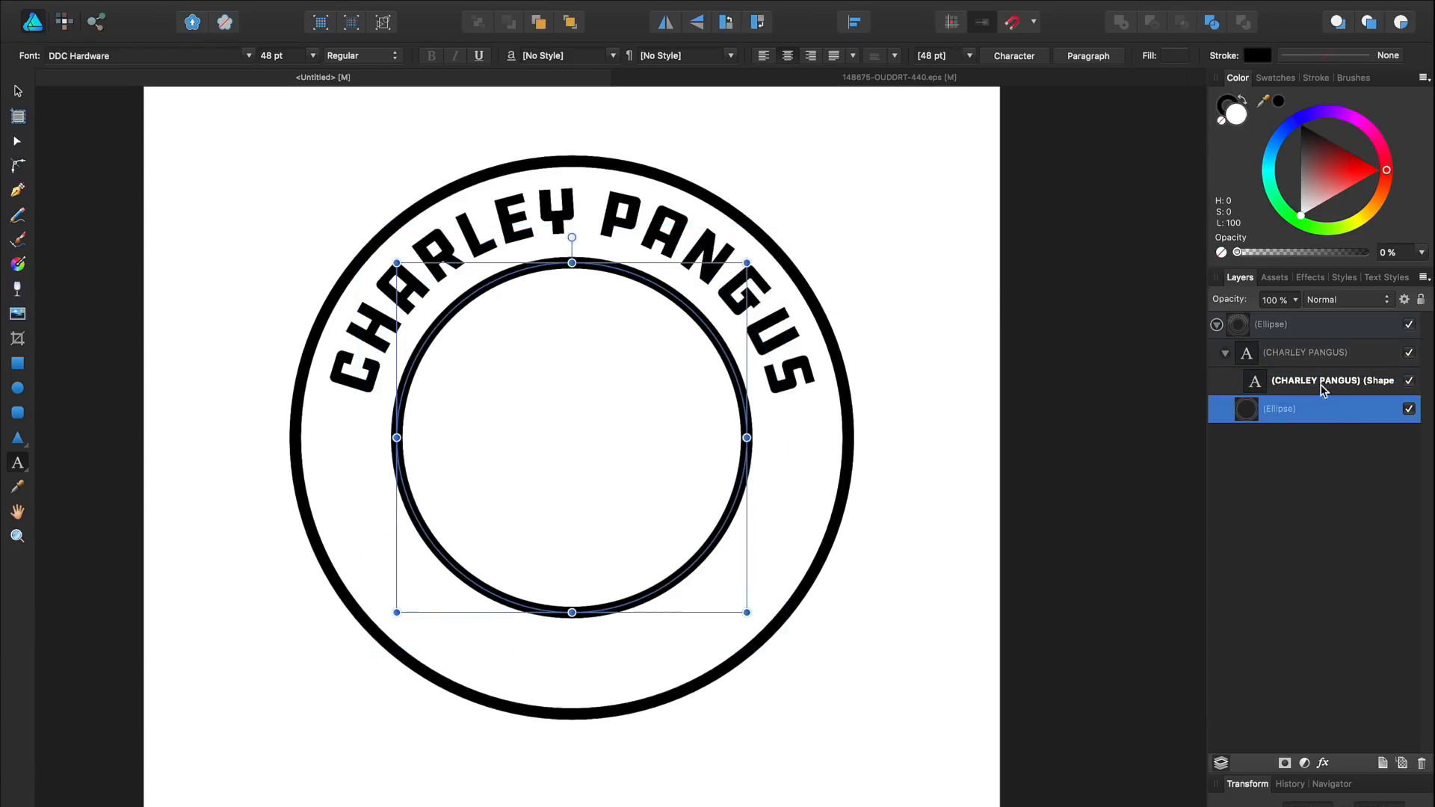
pyautogui.moveTo(1323, 389); pyautogui.dragTo(1275, 338)
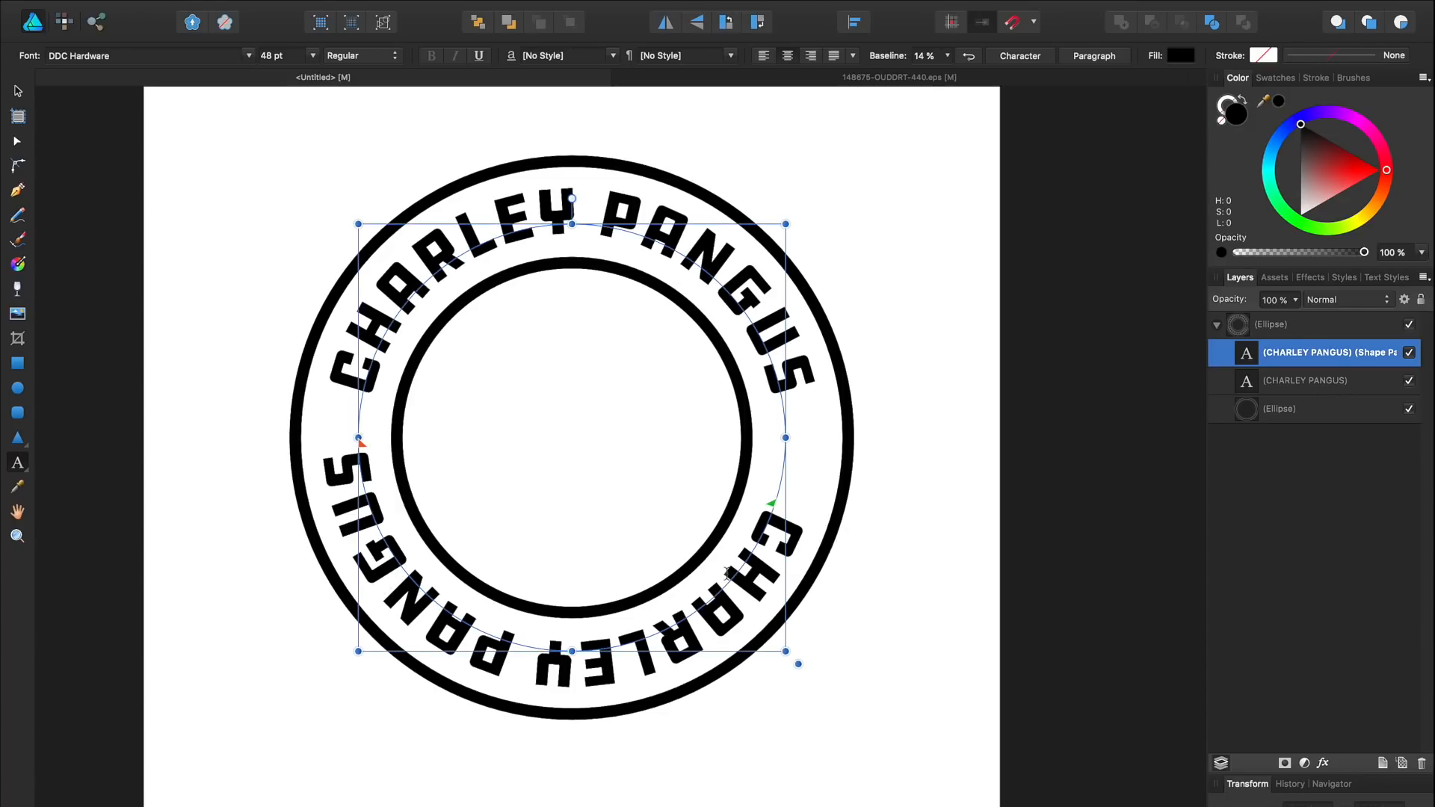
pyautogui.click(18, 90)
# Step: Flip the bottom text to read upright and push its baseline out to 50%
pyautogui.click(971, 56)
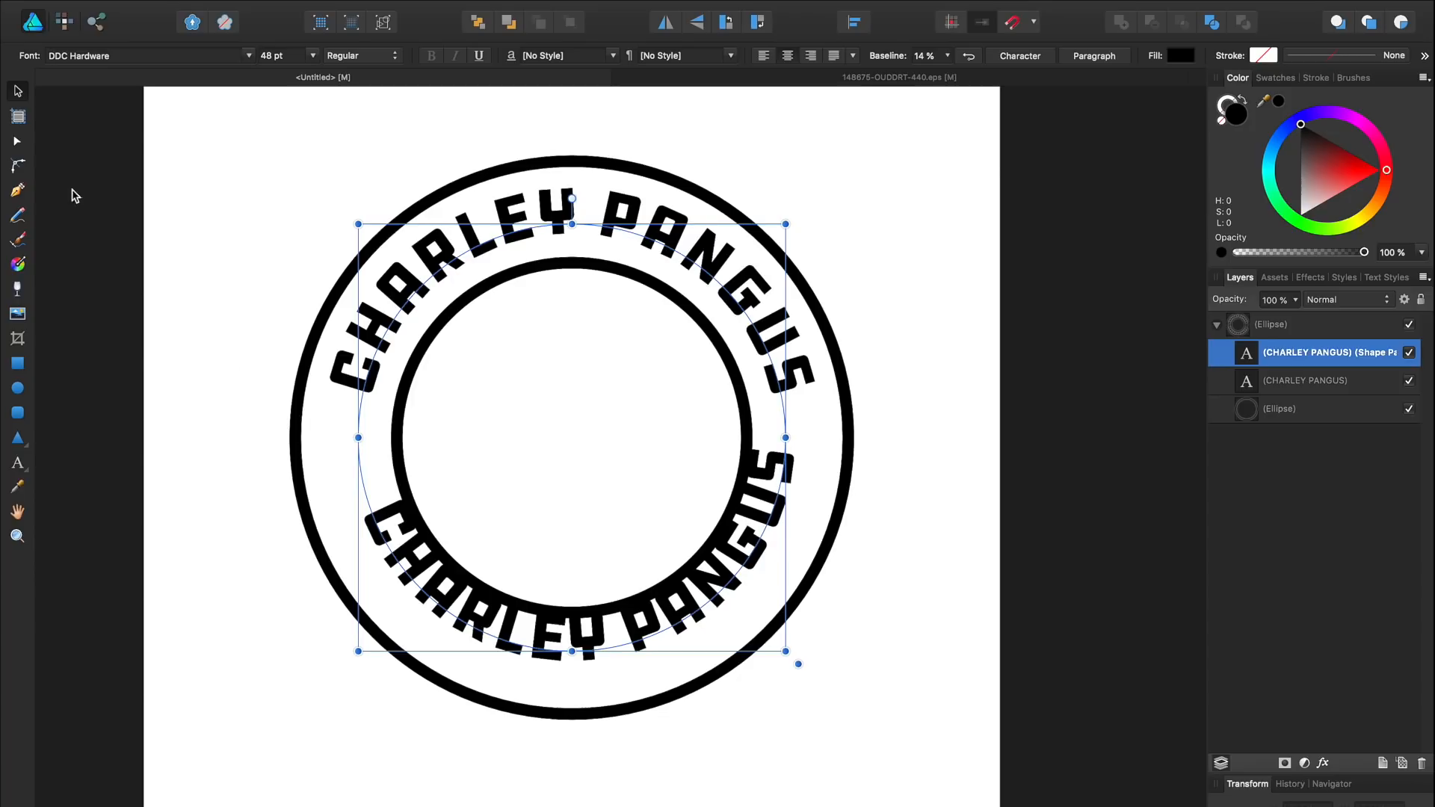
pyautogui.press('t')
pyautogui.scroll(1, 547, 573)
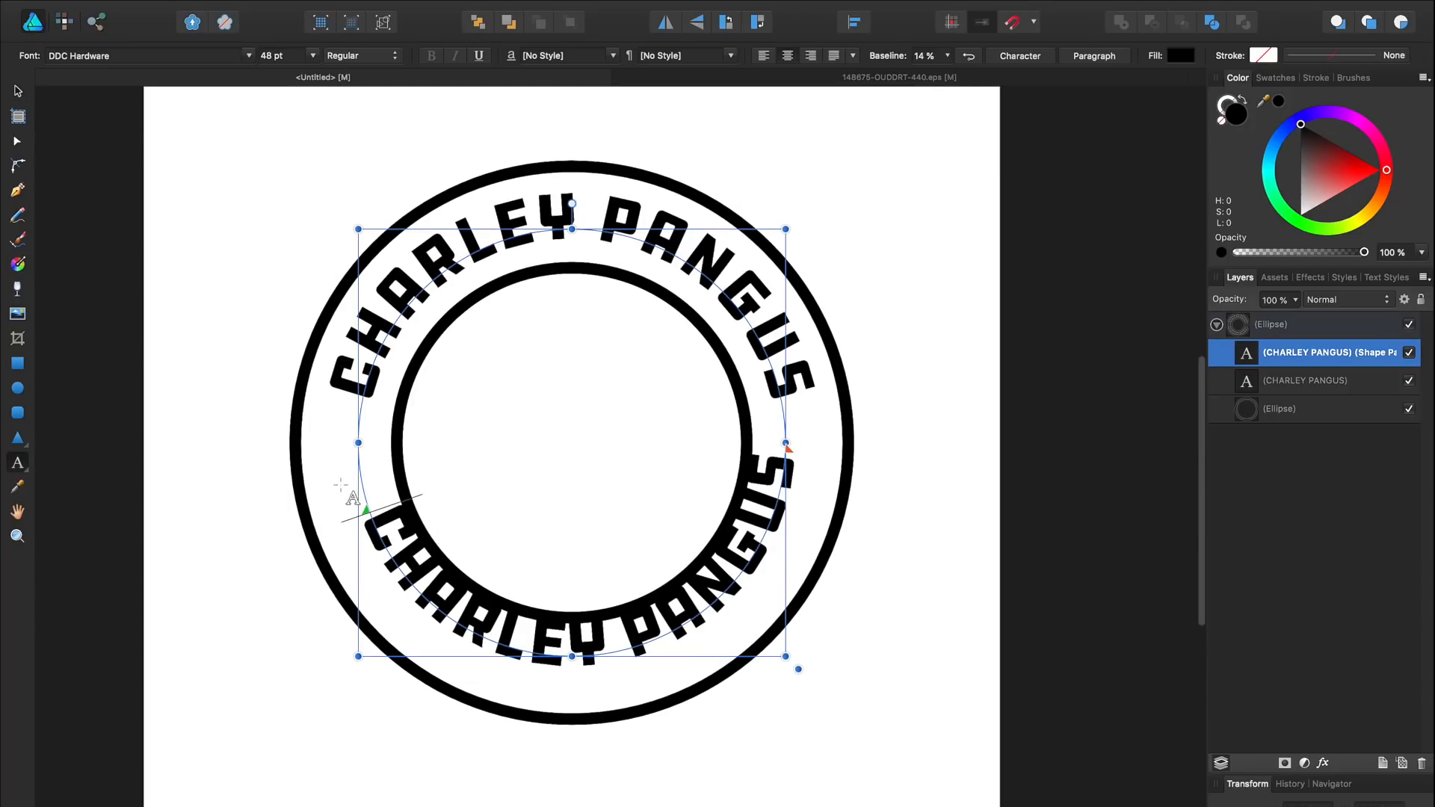
pyautogui.moveTo(365, 509); pyautogui.dragTo(357, 442)
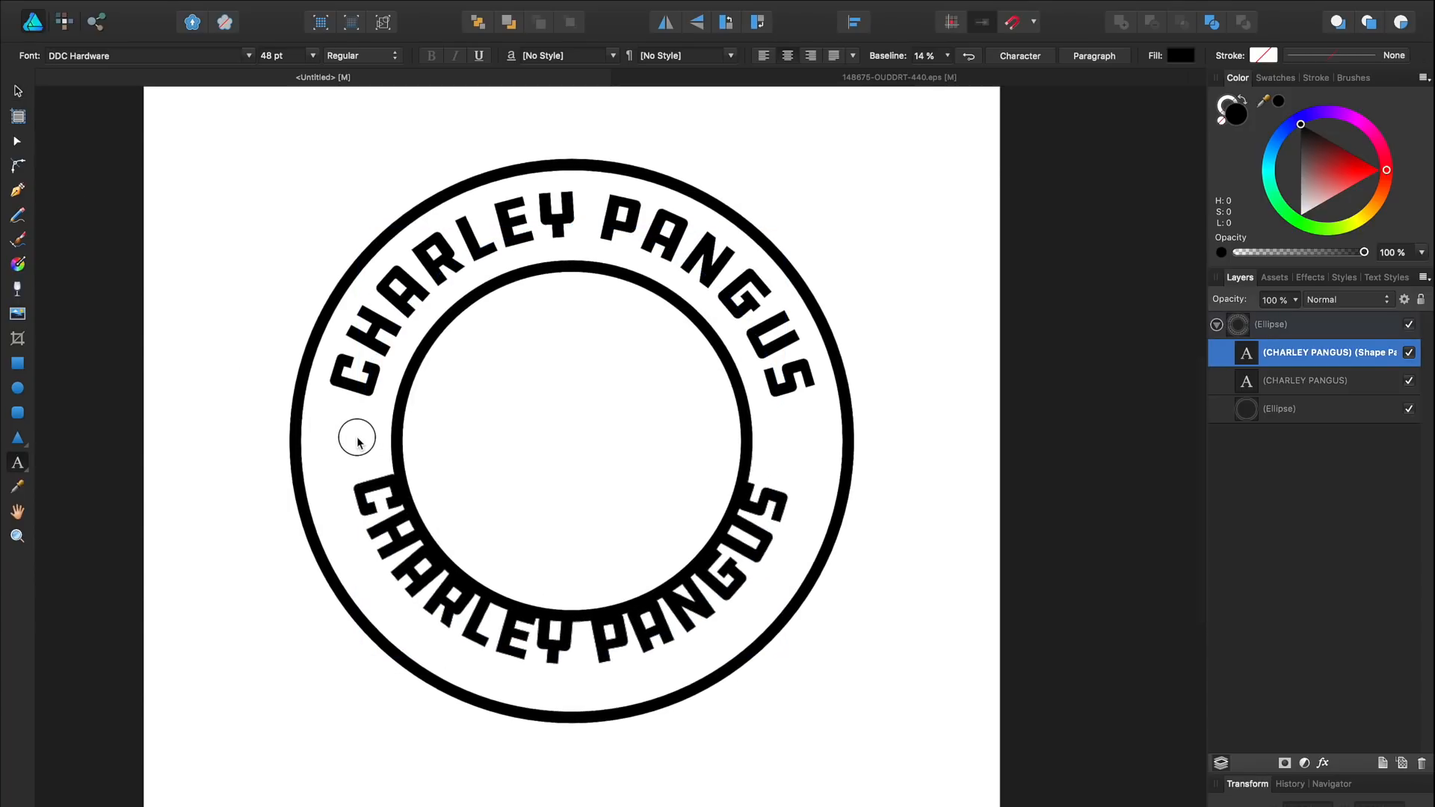
pyautogui.moveTo(790, 449); pyautogui.dragTo(788, 438)
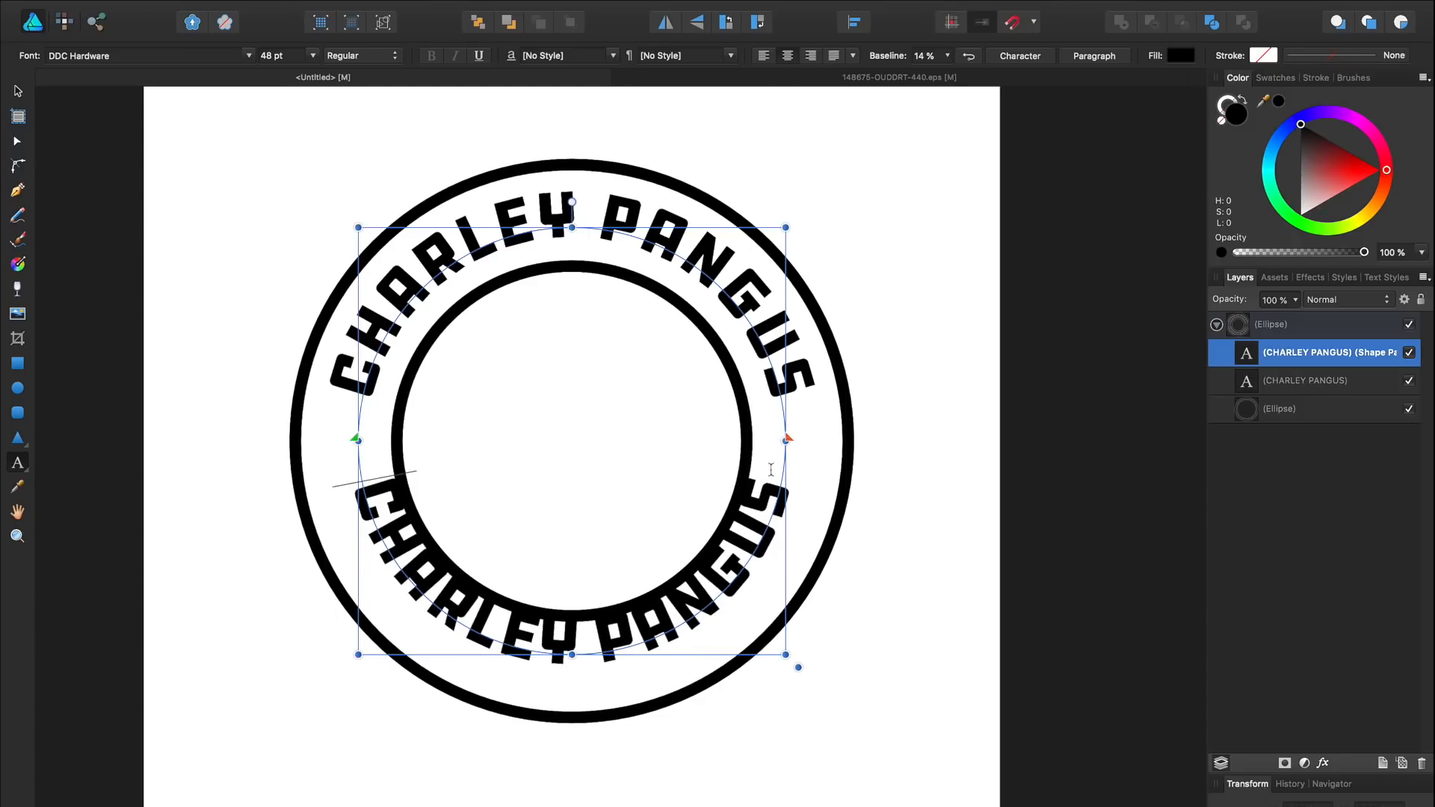
pyautogui.click(948, 57)
pyautogui.moveTo(939, 72); pyautogui.dragTo(979, 82)
# Step: Replace the bottom text with MERCH DESIGN
pyautogui.doubleClick(520, 649)
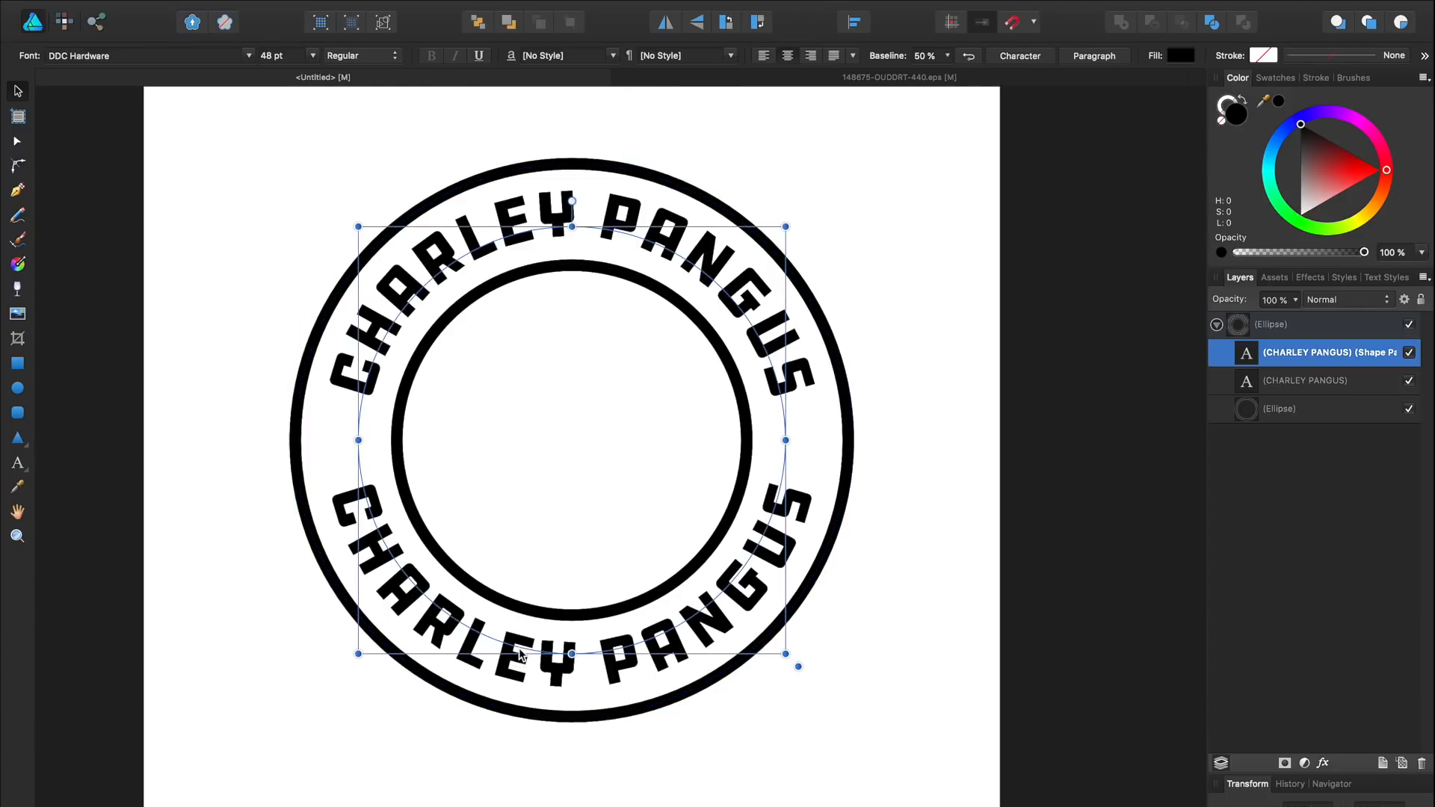
pyautogui.click(516, 658)
pyautogui.doubleClick(500, 662)
pyautogui.press('super+a')
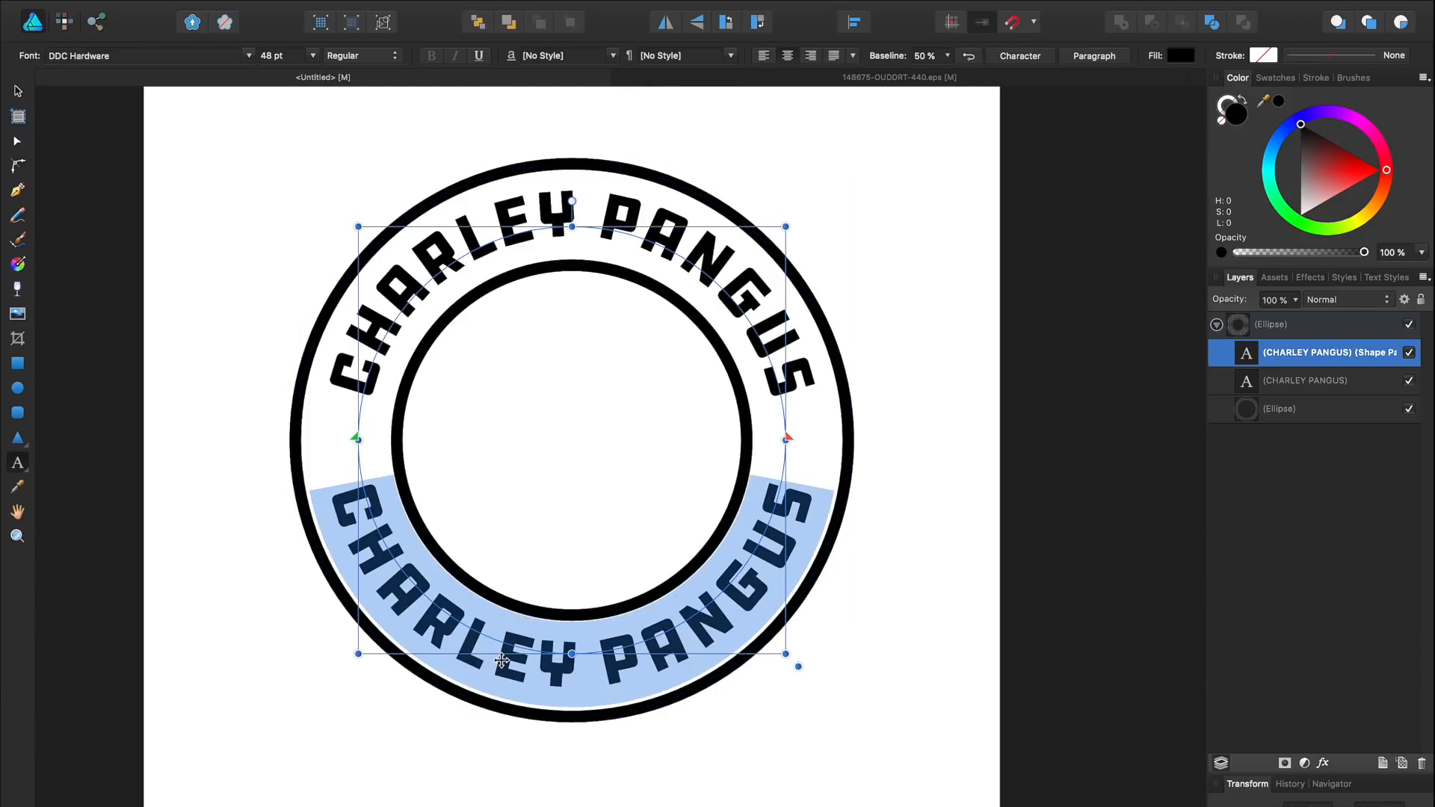
pyautogui.write('MERCH DESIGN')
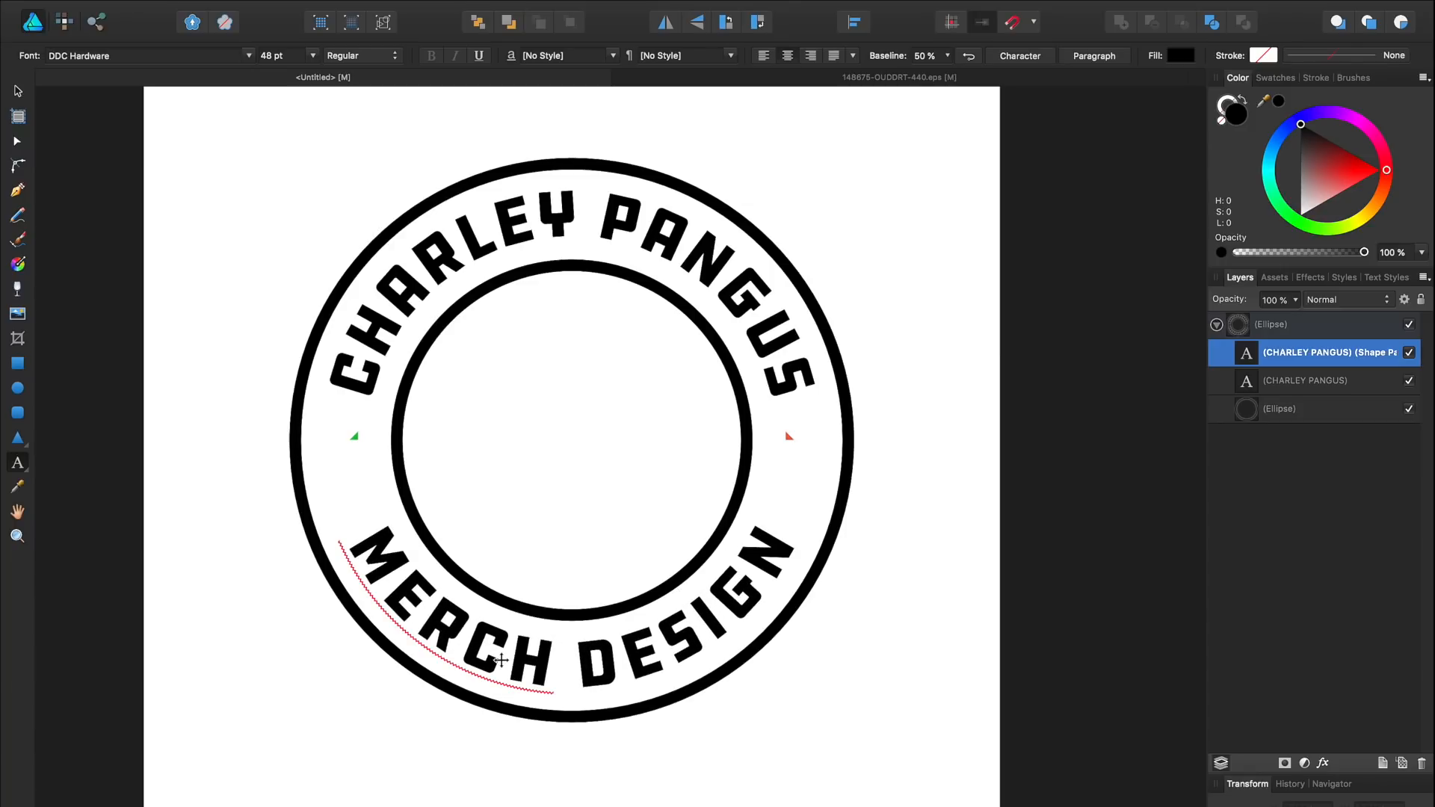
pyautogui.hscroll(1, 499, 660)
pyautogui.press('Escape')
pyautogui.press('Escape')
pyautogui.scroll(-1, 789, 497)
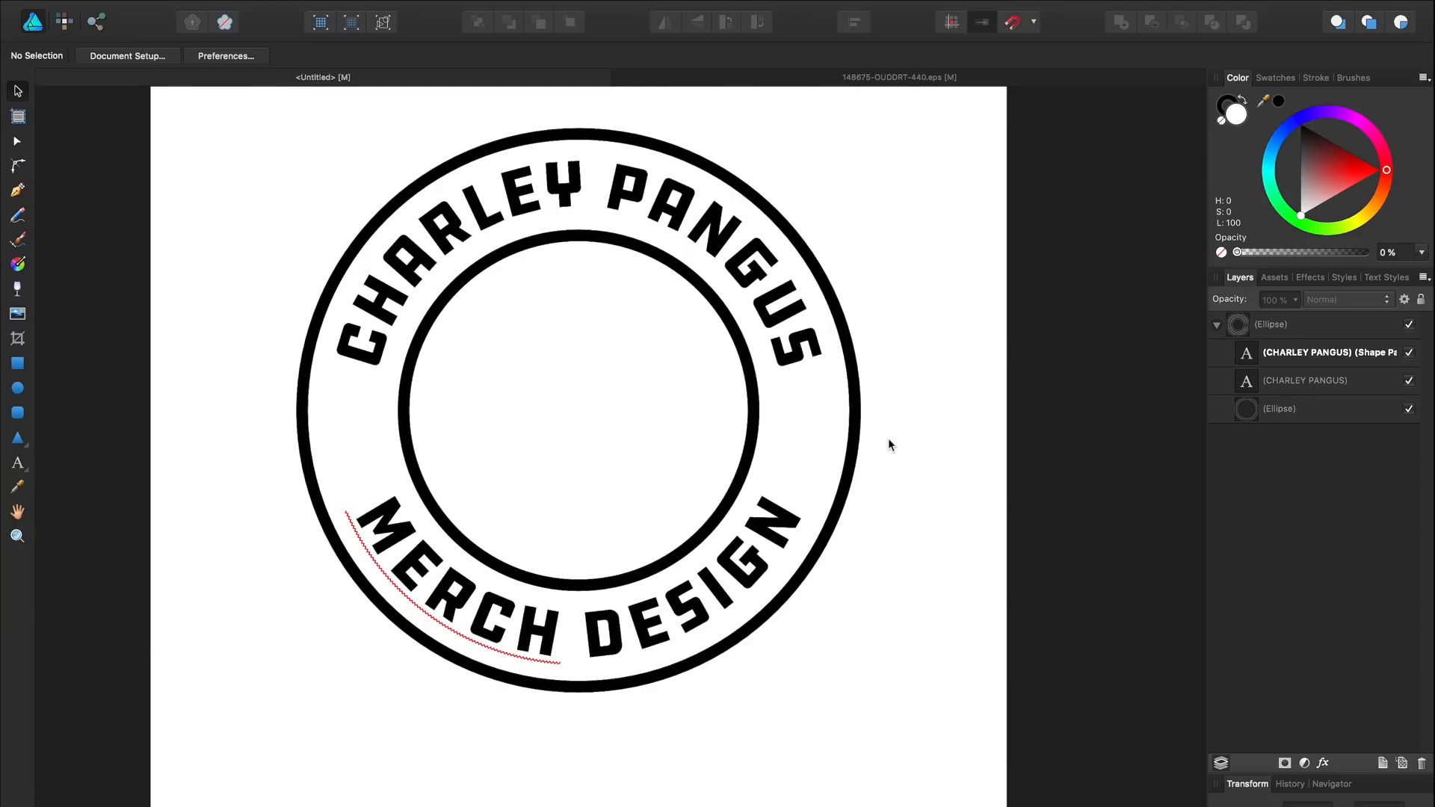
# Step: Draw a banner rectangle across the ring's left edge
pyautogui.click(696, 583)
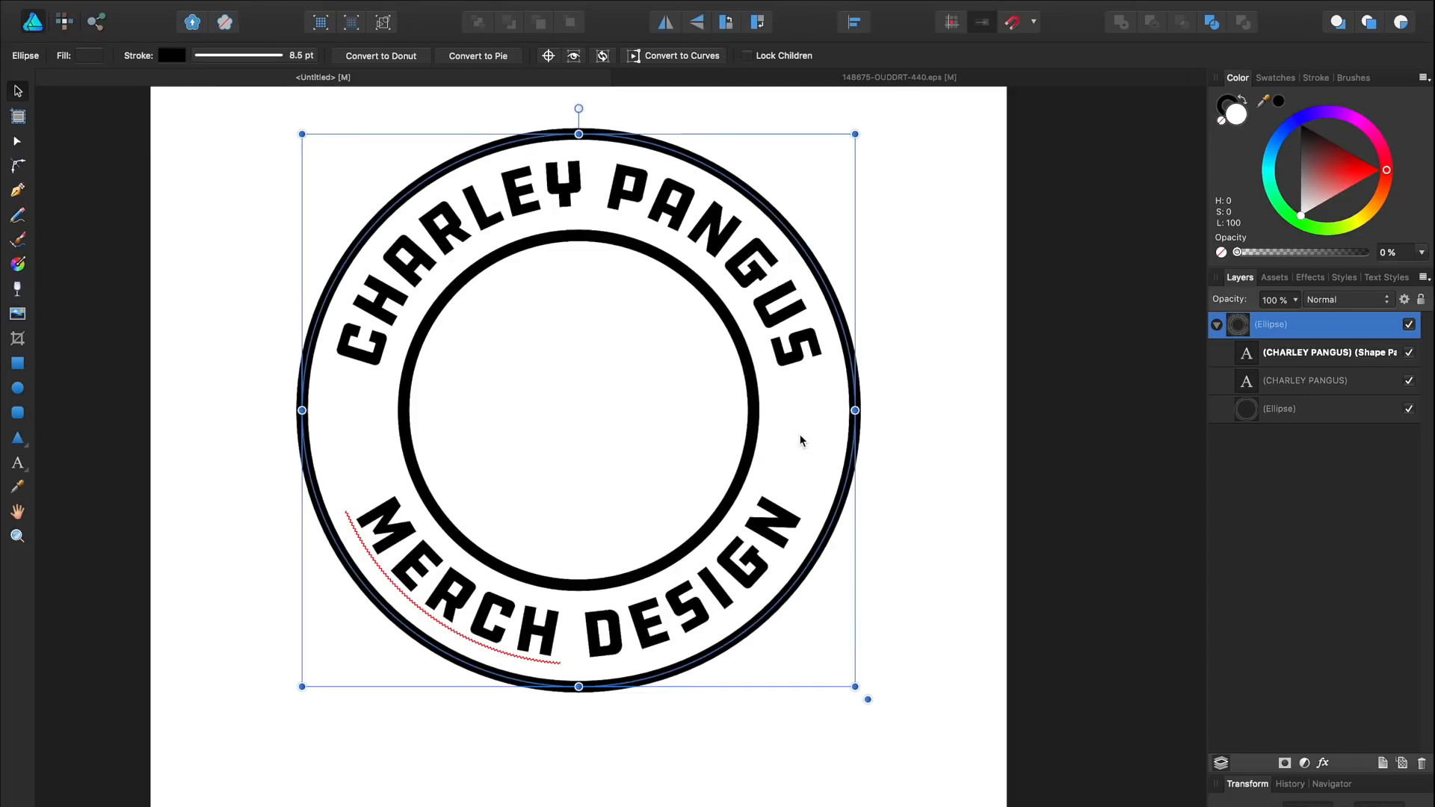
pyautogui.click(26, 367)
pyautogui.moveTo(245, 390); pyautogui.dragTo(445, 447)
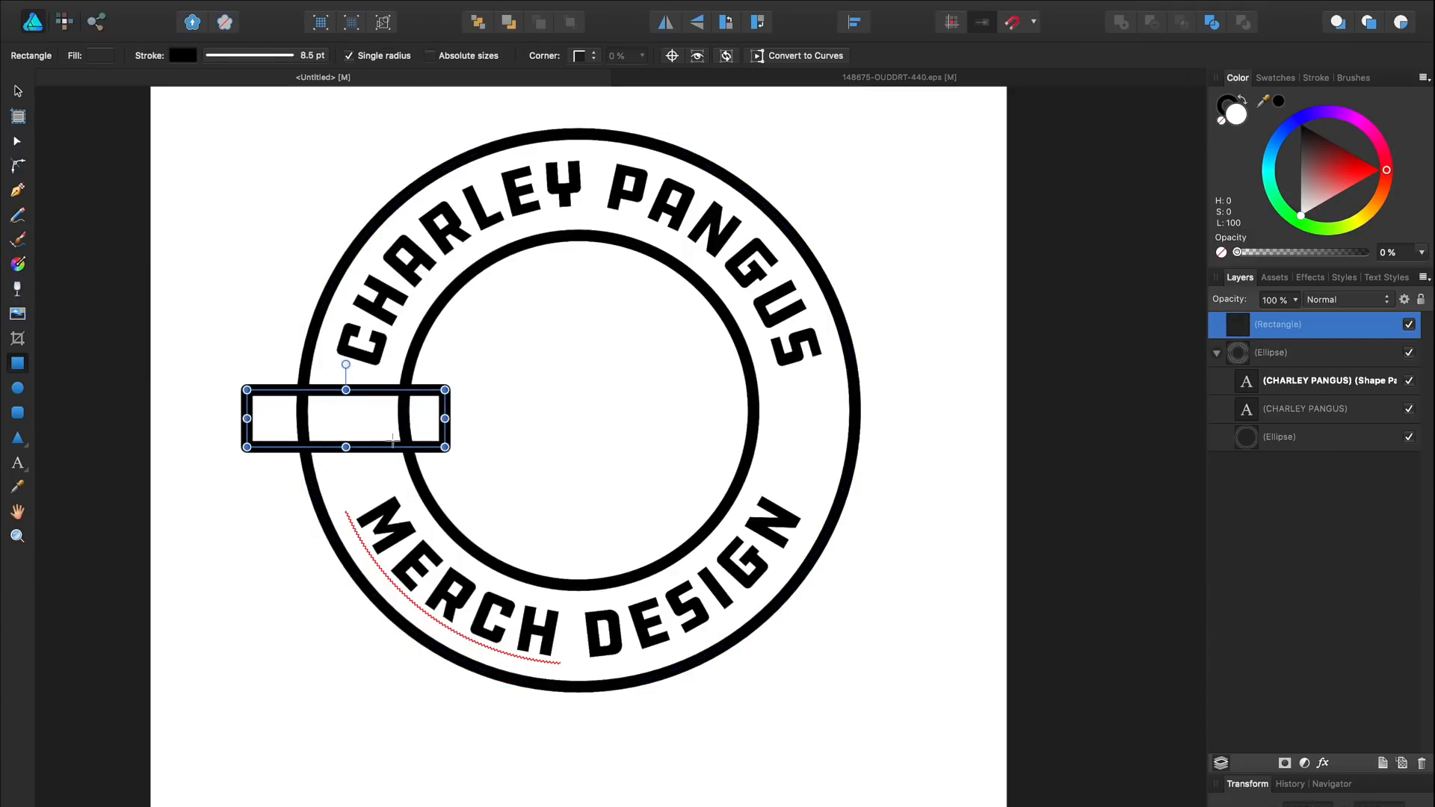
# Step: Give the rectangle a fully opaque white fill and nudge it slightly right
pyautogui.click(91, 55)
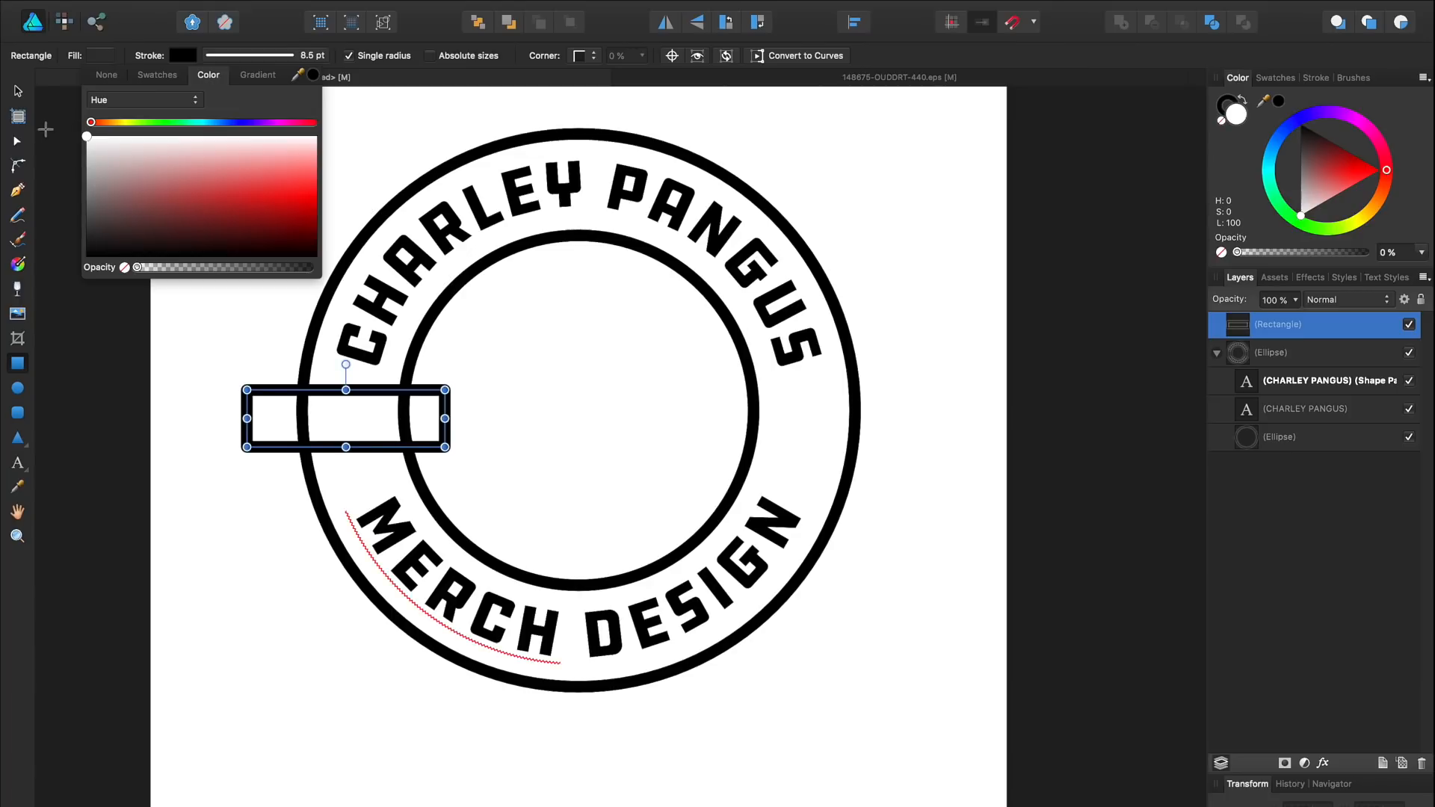
pyautogui.click(18, 92)
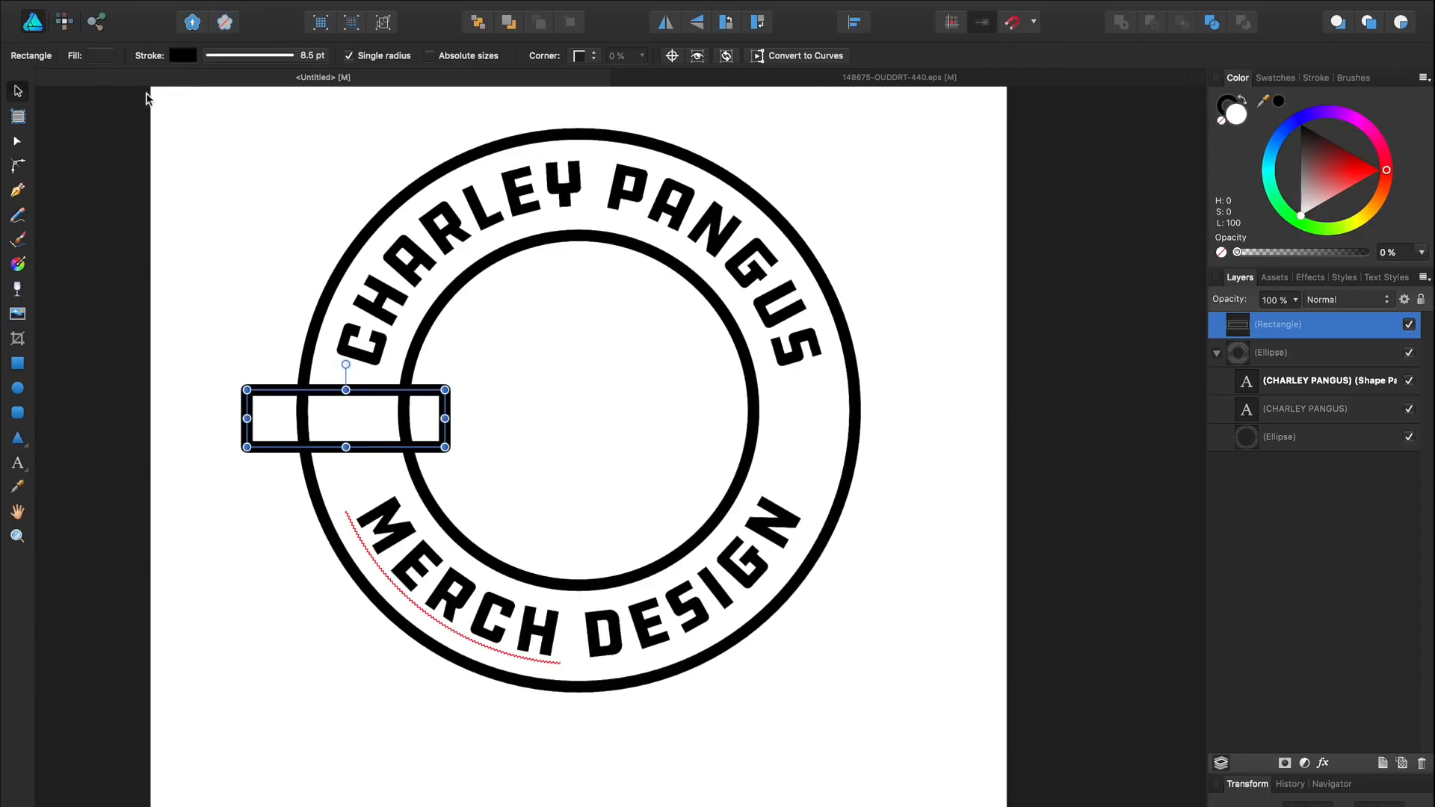
pyautogui.click(102, 56)
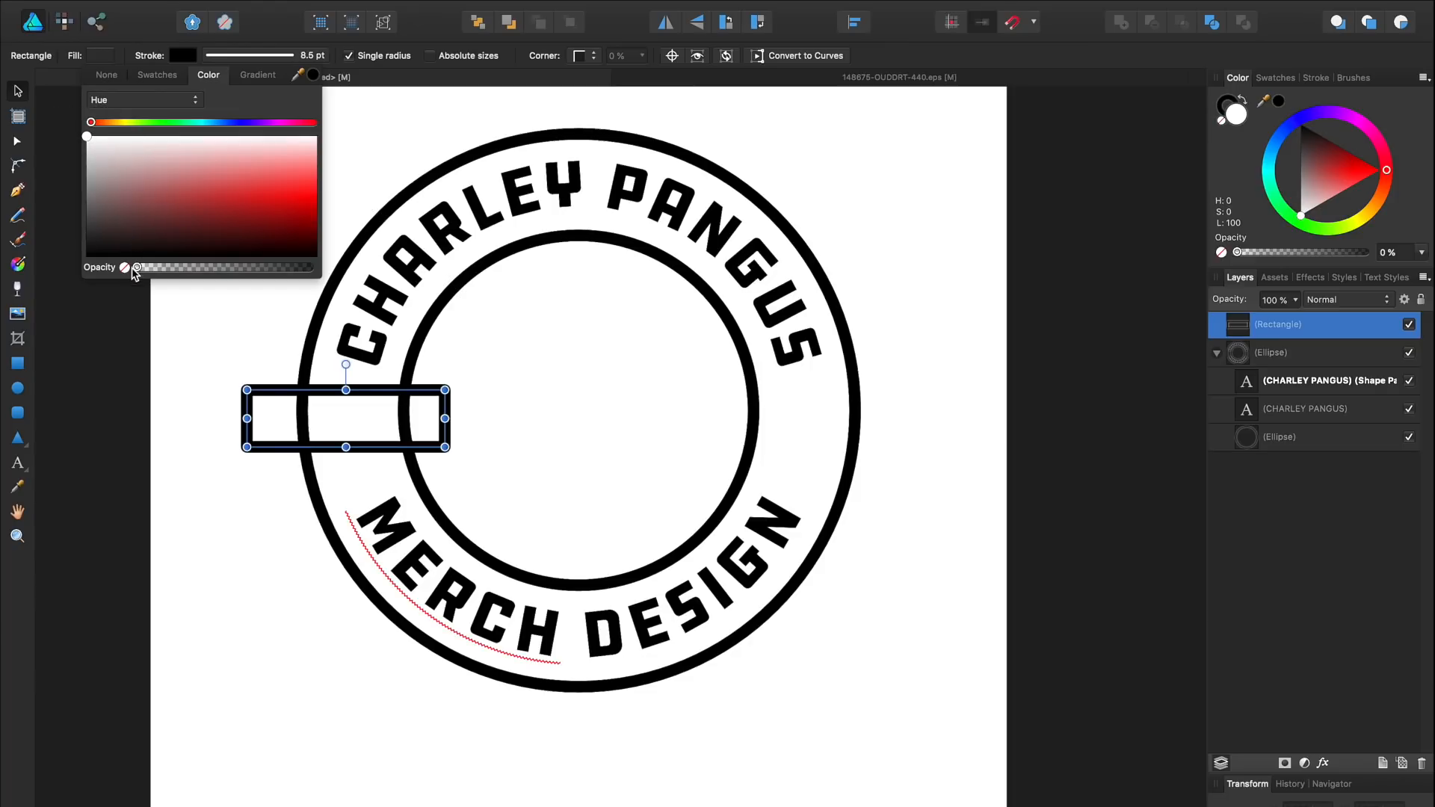
pyautogui.moveTo(137, 267); pyautogui.dragTo(338, 269)
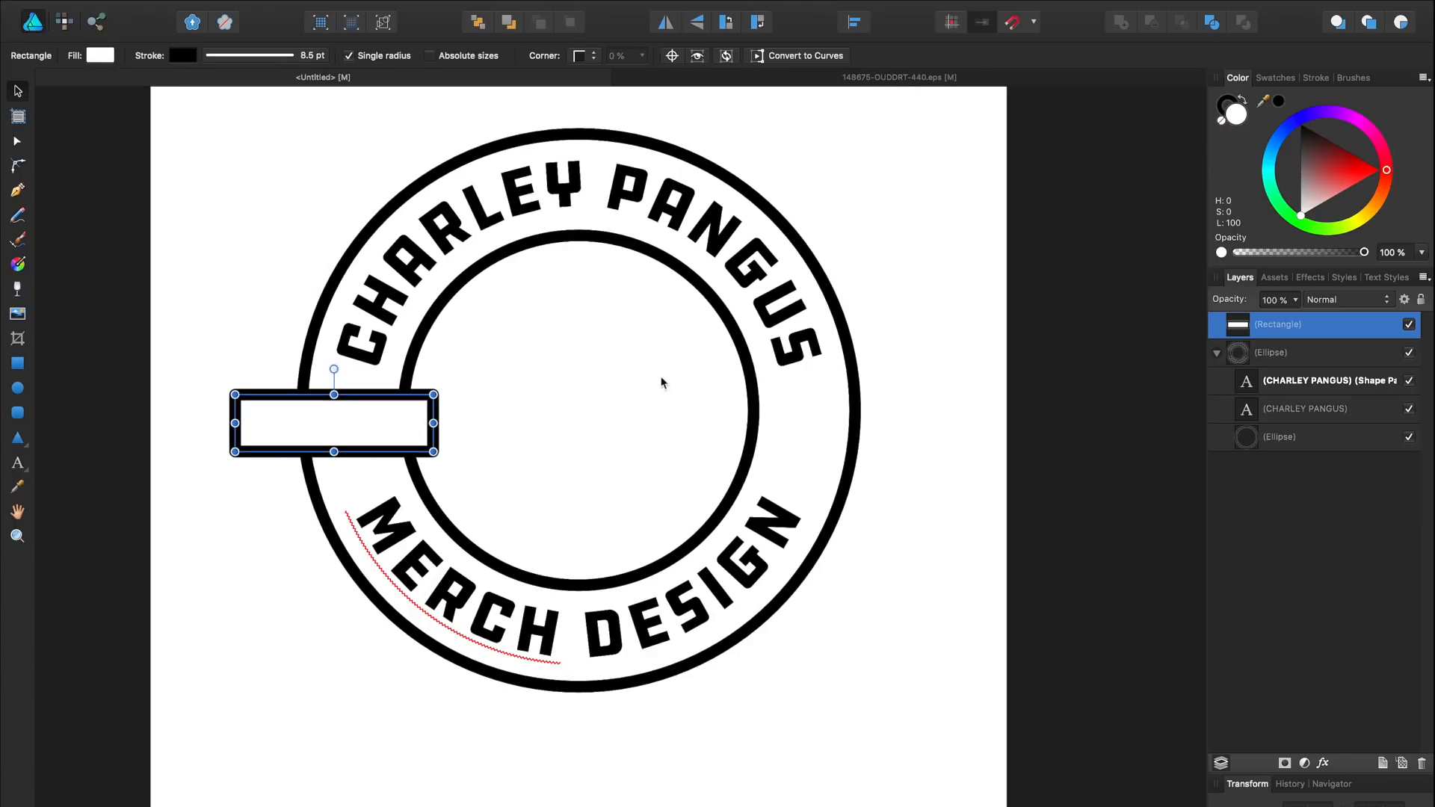
pyautogui.moveTo(411, 414); pyautogui.dragTo(424, 427)
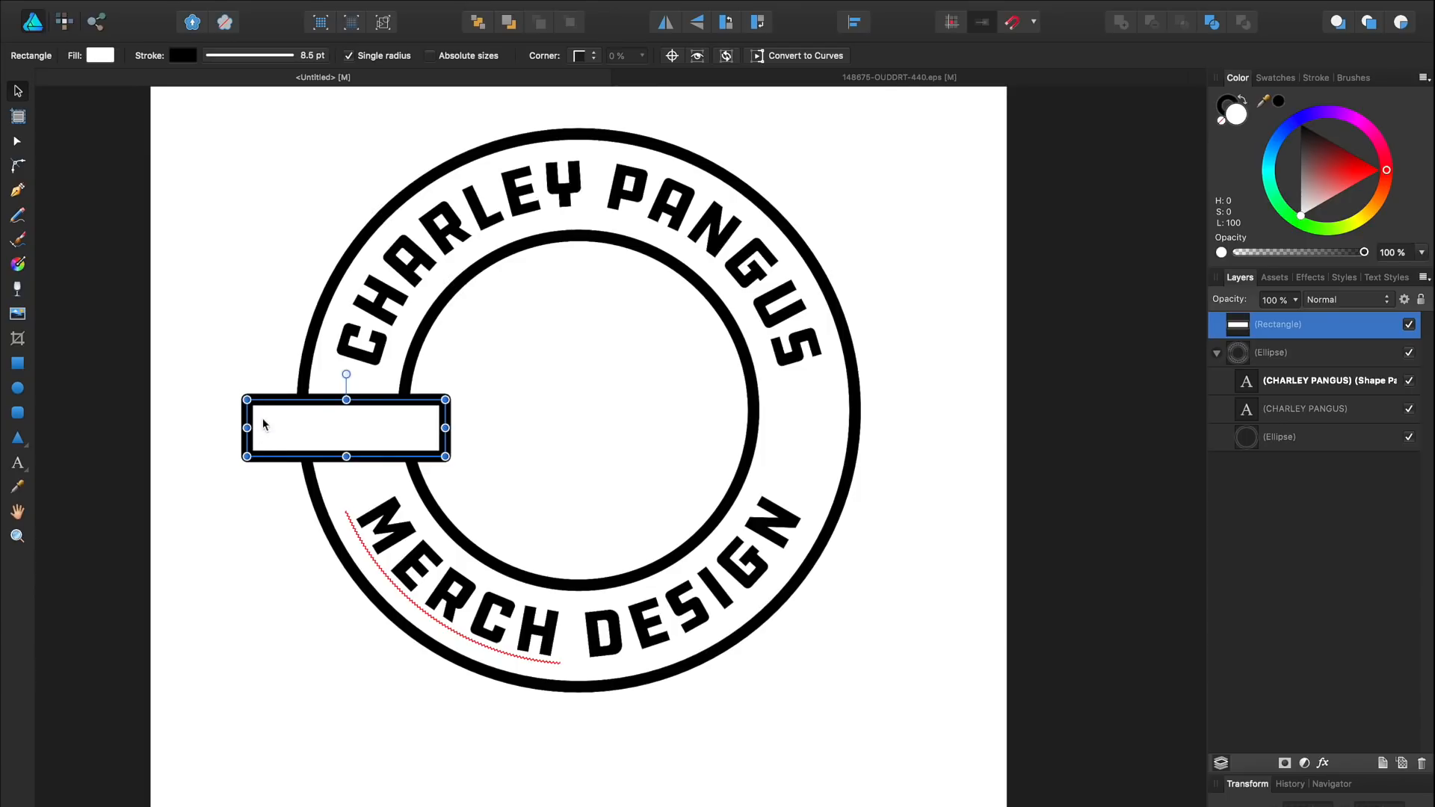
# Step: Draw a small triangular tab under the banner's right end with the Pen tool
pyautogui.click(18, 193)
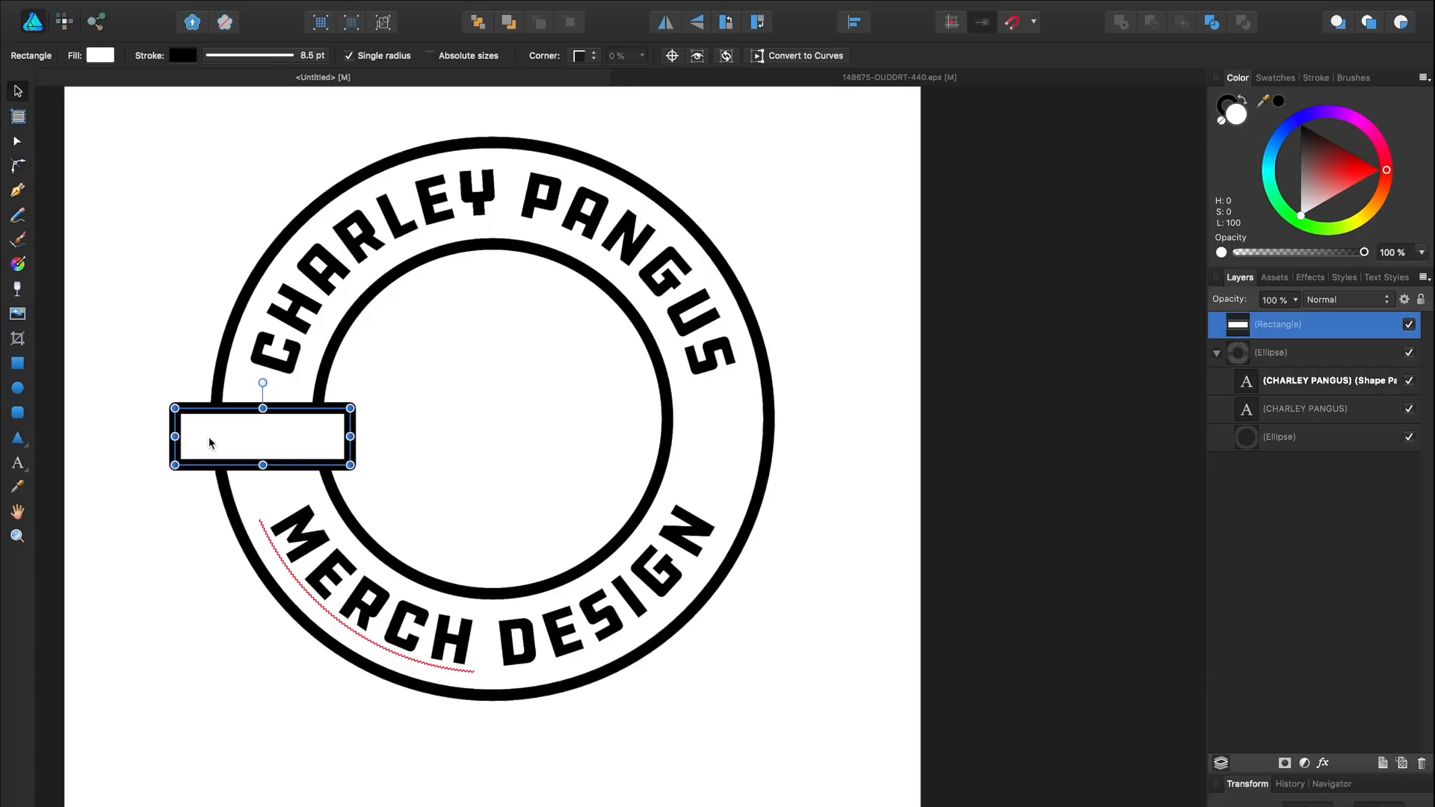
pyautogui.scroll(-1, 225, 443)
pyautogui.scroll(4, 230, 442)
pyautogui.press('p')
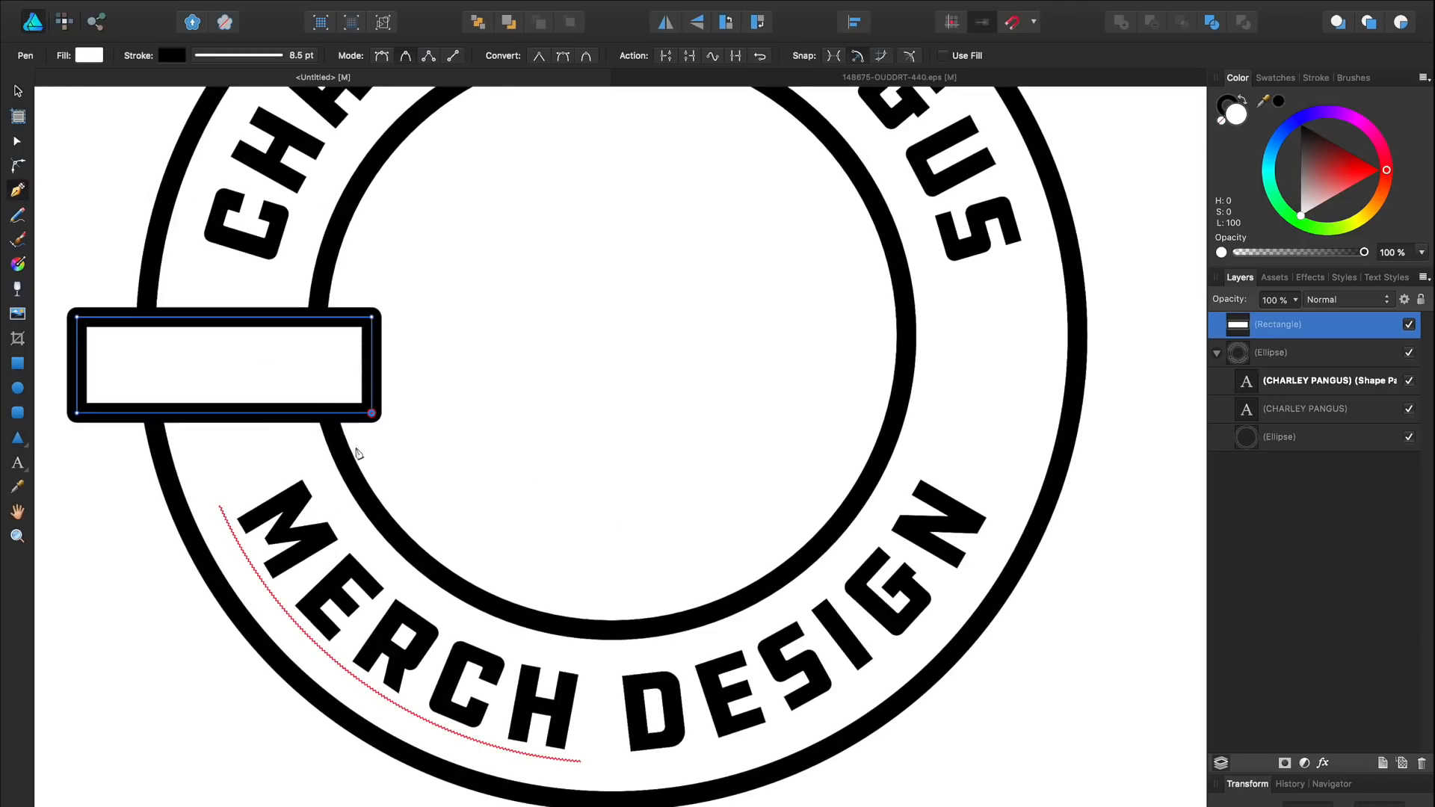
pyautogui.click(342, 459)
pyautogui.click(372, 412)
pyautogui.click(327, 416)
pyautogui.click(372, 413)
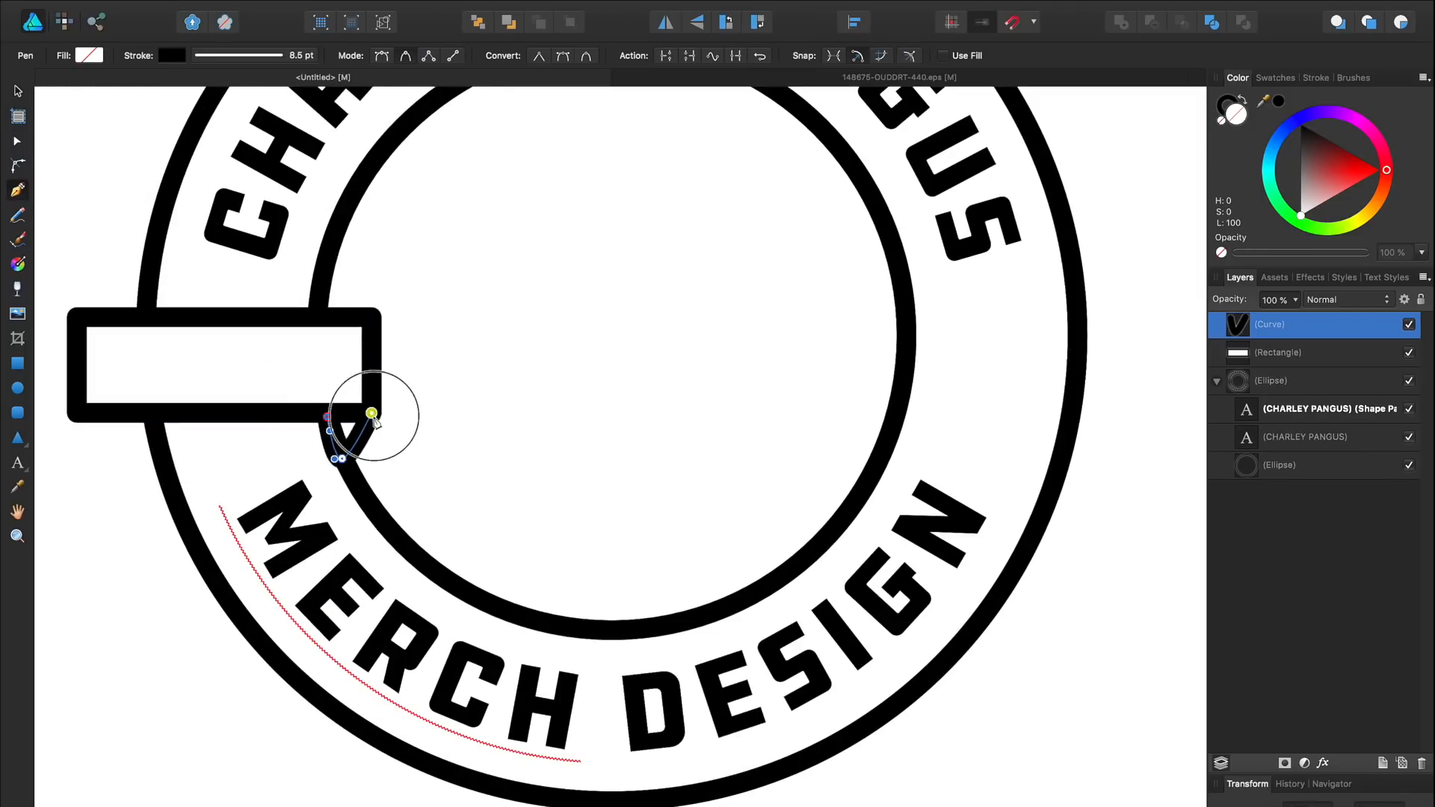
# Step: Fill the tab black and set its outline opacity to 0
pyautogui.click(17, 93)
pyautogui.click(89, 56)
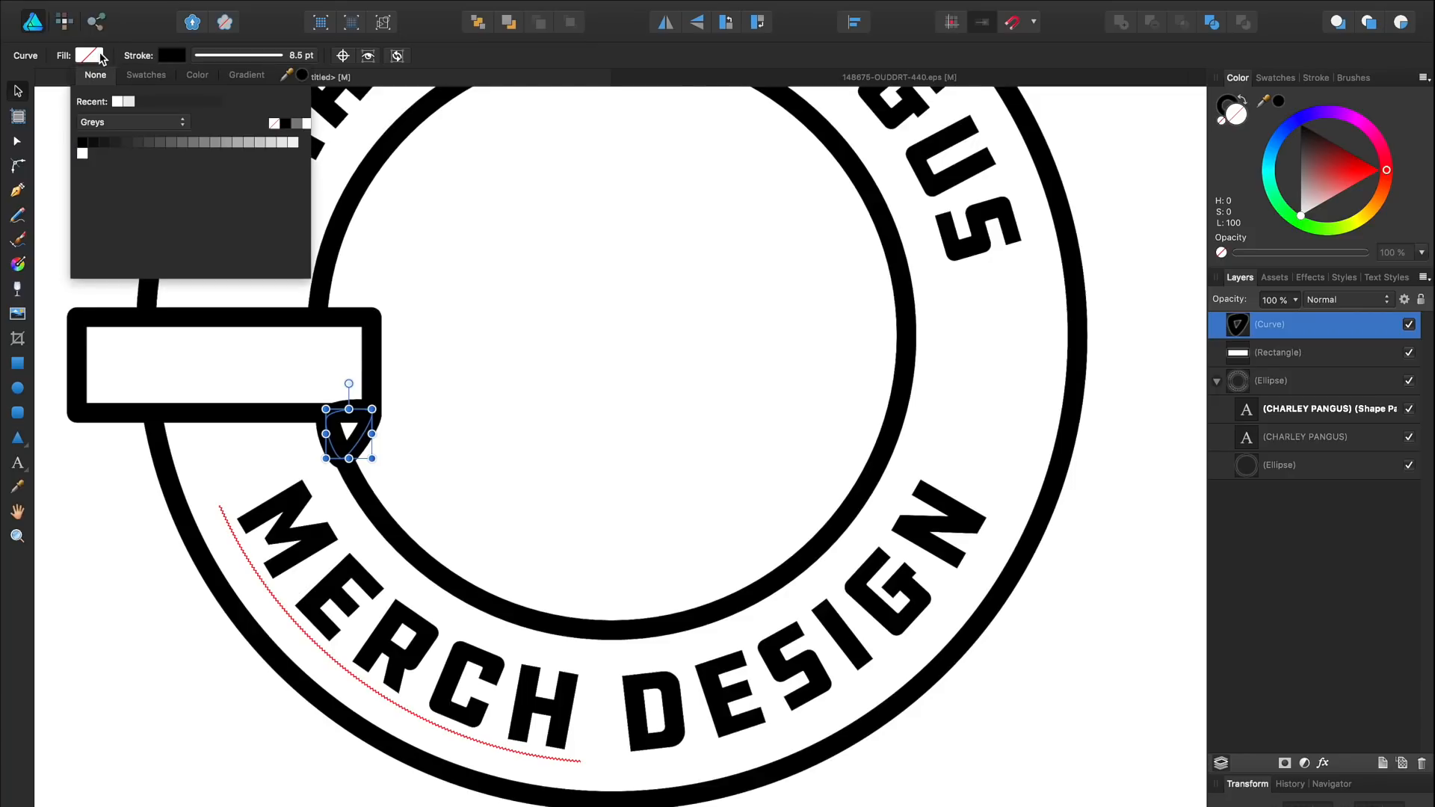
pyautogui.click(83, 143)
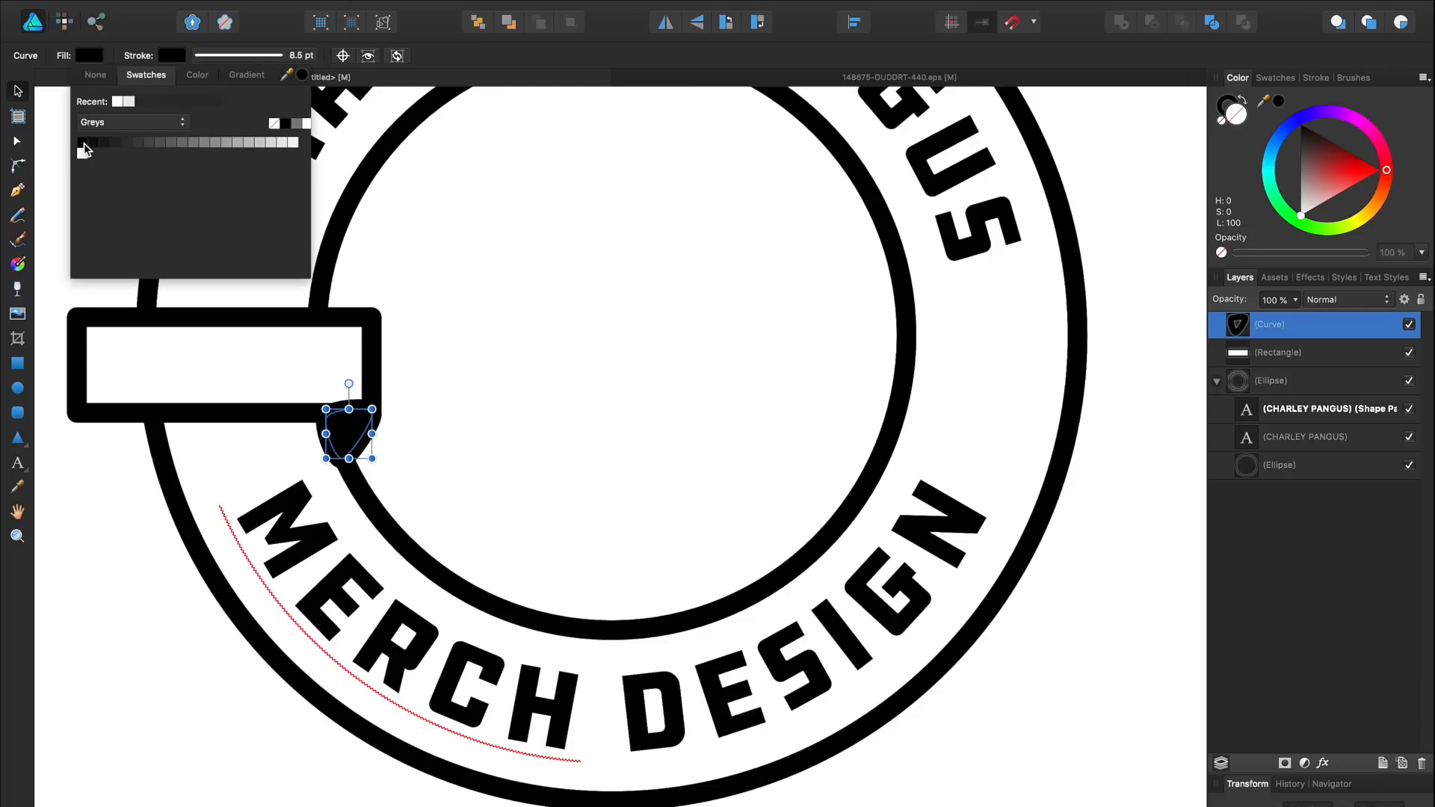
pyautogui.click(172, 55)
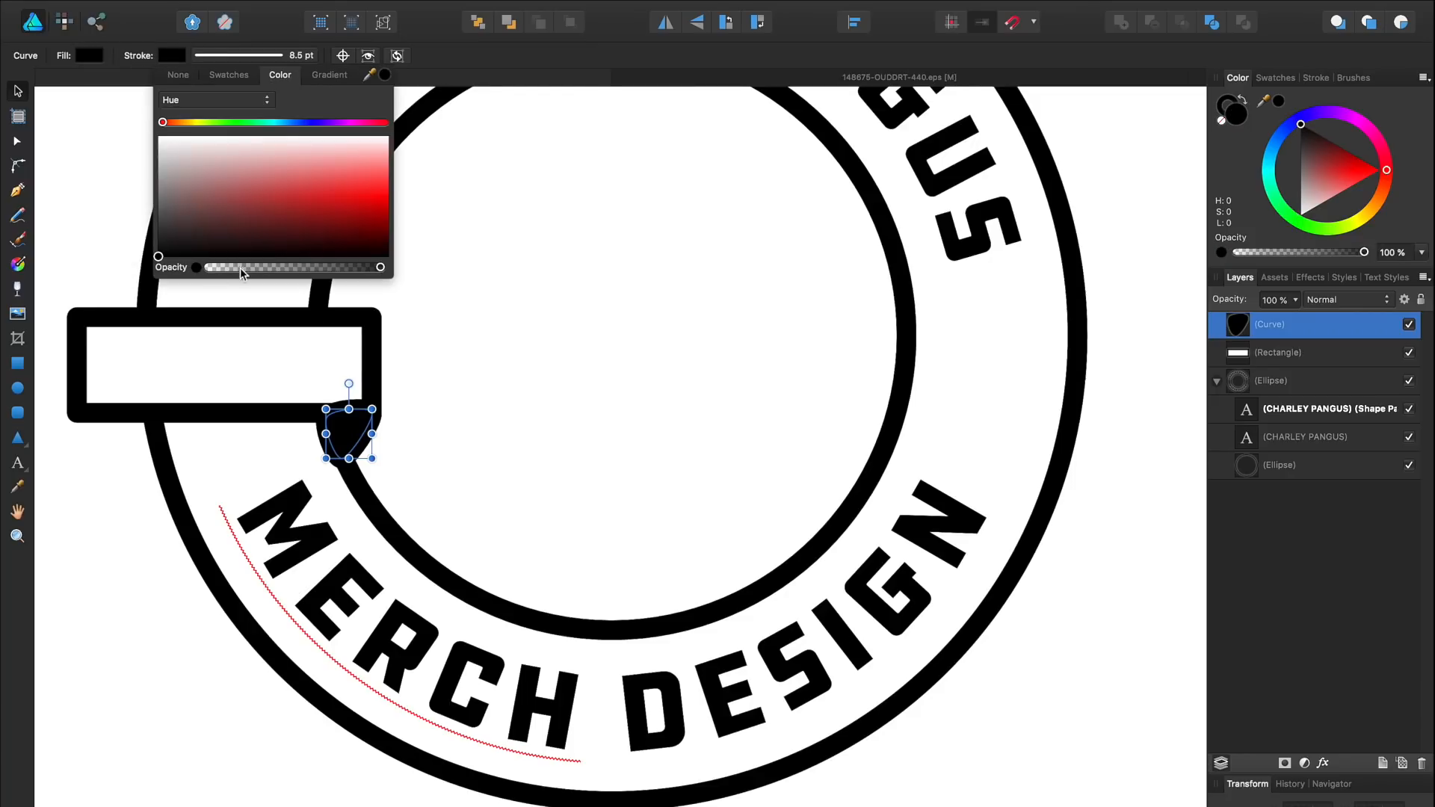
pyautogui.moveTo(240, 268); pyautogui.dragTo(160, 264)
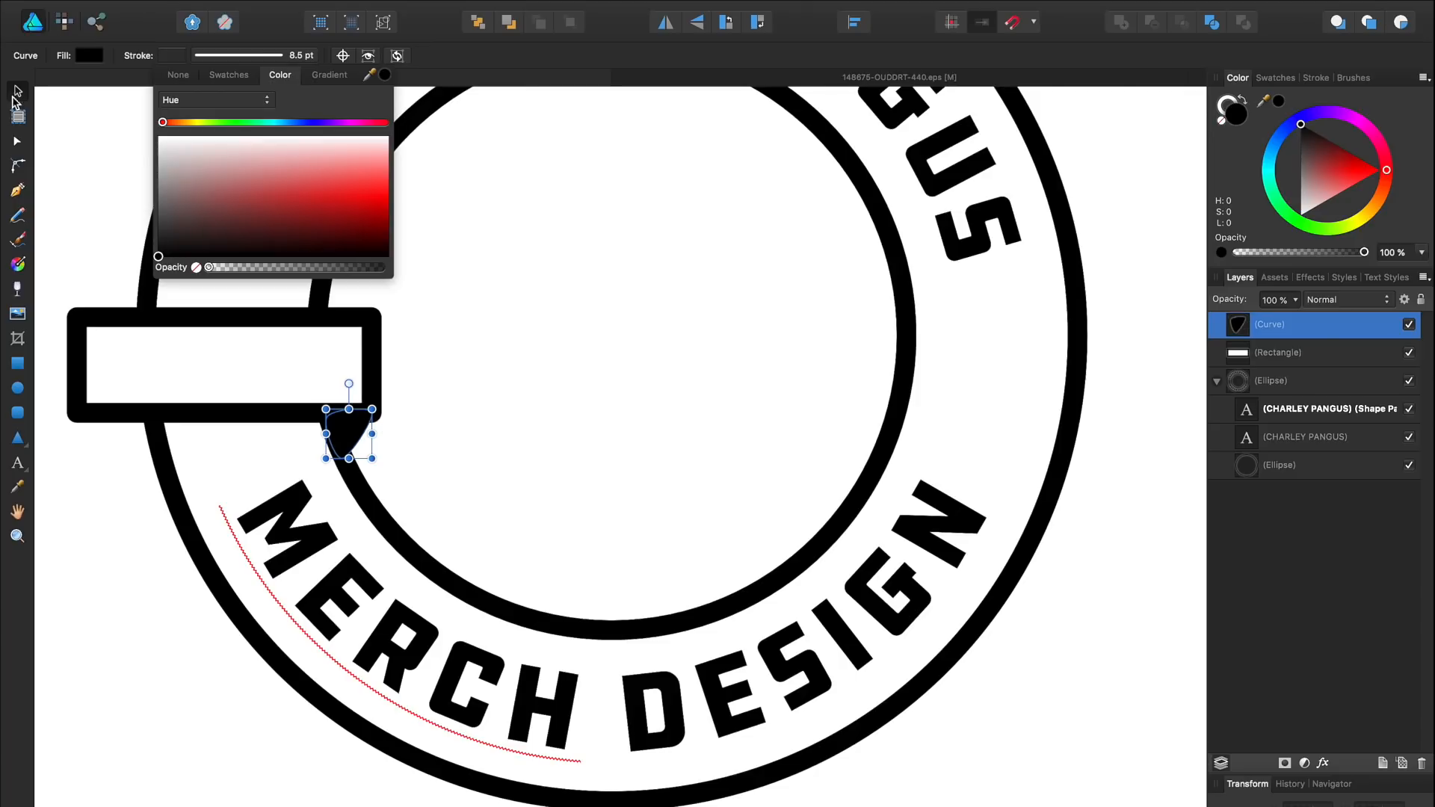
# Step: Curve the tab's upper-right corner and group the tab with the banner rectangle
pyautogui.click(16, 140)
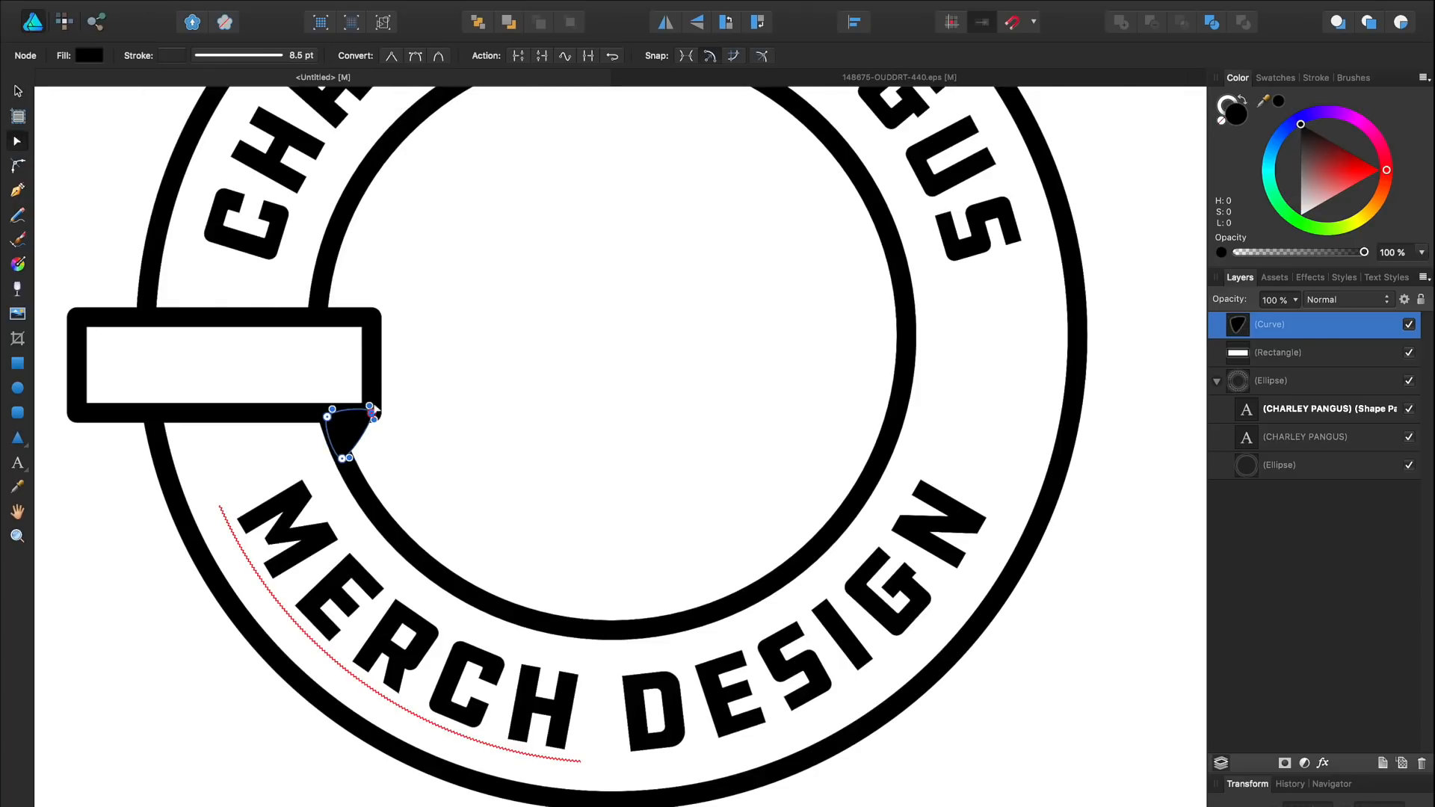
pyautogui.moveTo(372, 410); pyautogui.dragTo(379, 416)
pyautogui.click(433, 403)
pyautogui.click(383, 434)
pyautogui.hotkey('ctrl', 'g')
pyautogui.click(89, 134)
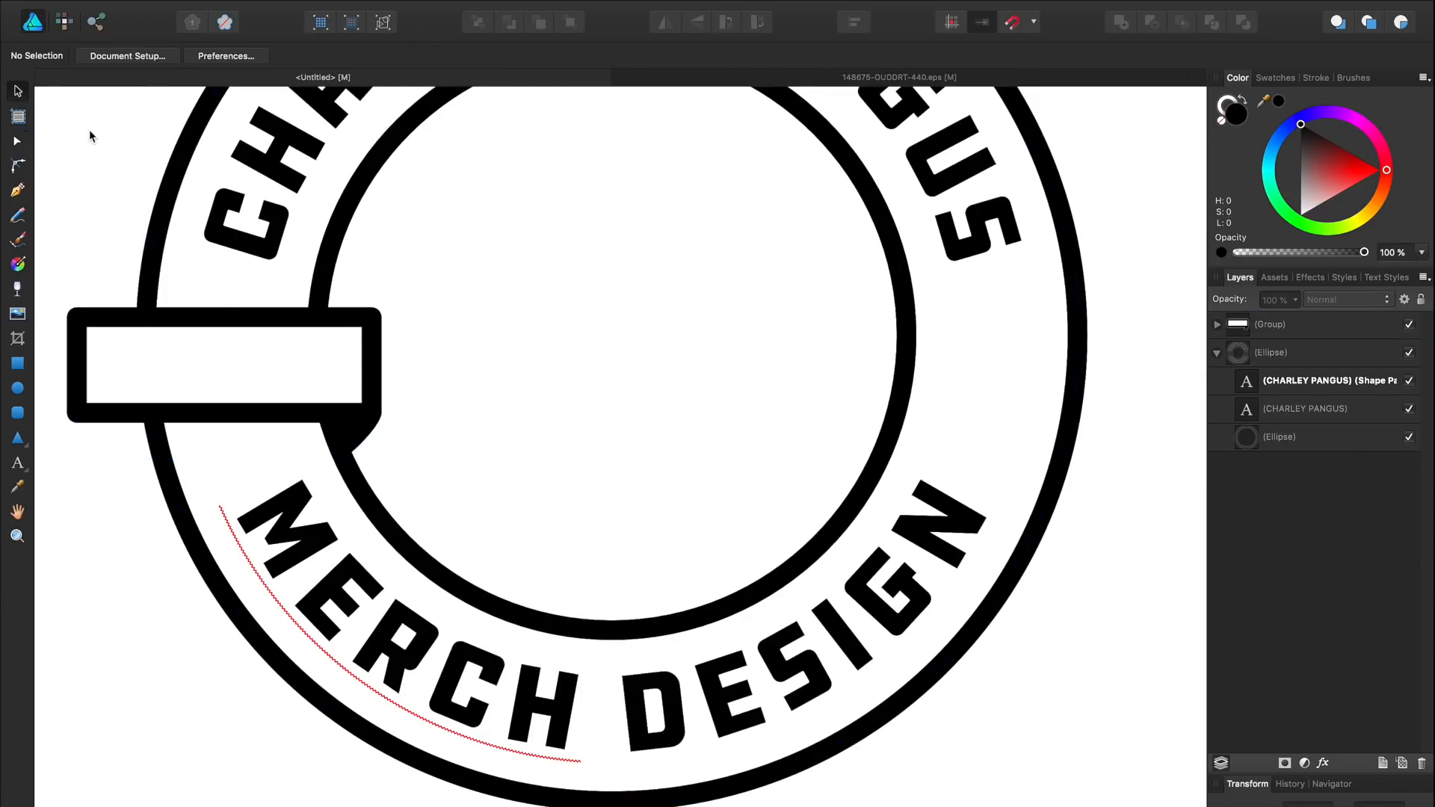
# Step: Duplicate the banner onto the ring's right side and mirror it horizontally
pyautogui.scroll(-3, 191, 222)
pyautogui.hscroll(2, 281, 298)
pyautogui.click(200, 295)
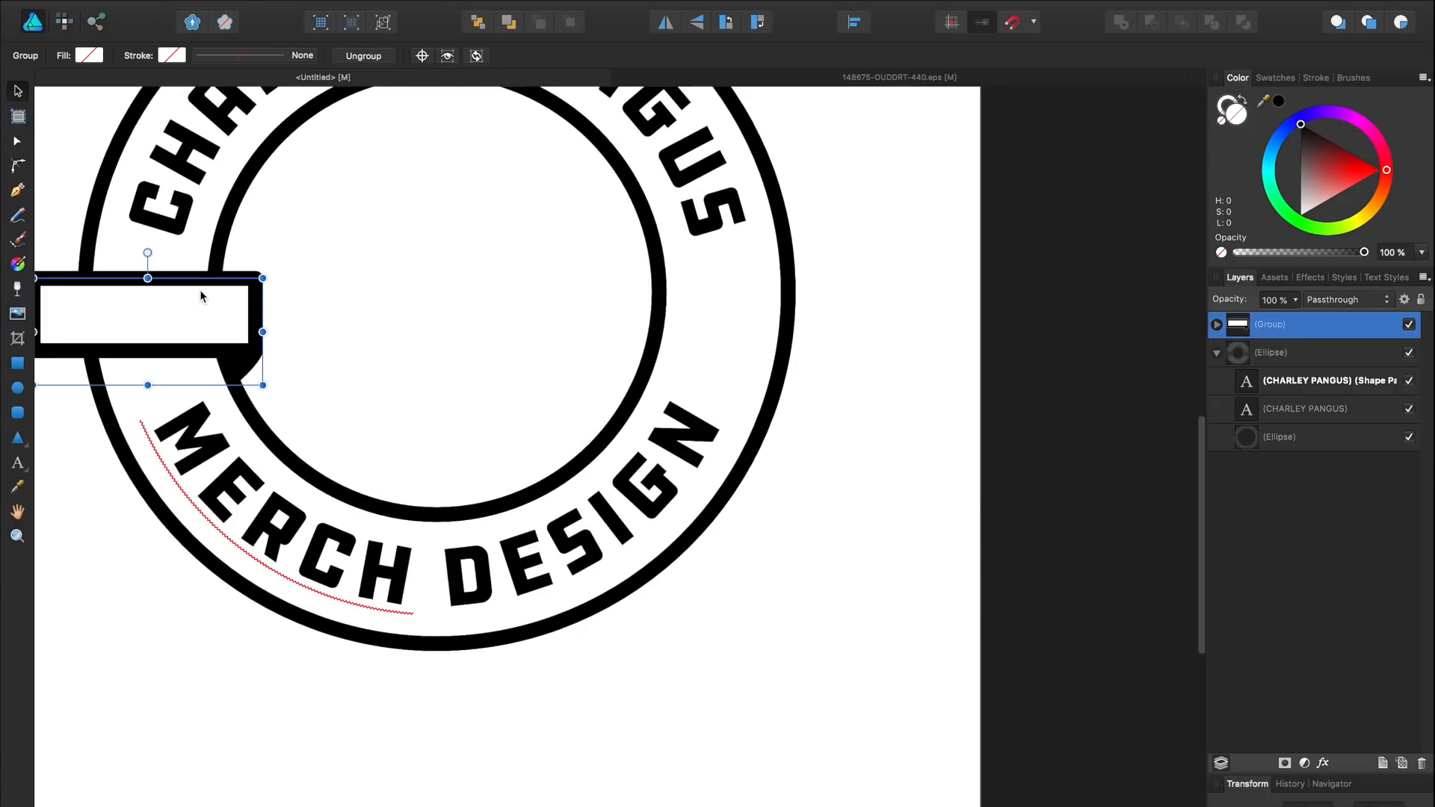
pyautogui.moveTo(188, 308); pyautogui.dragTo(755, 280)
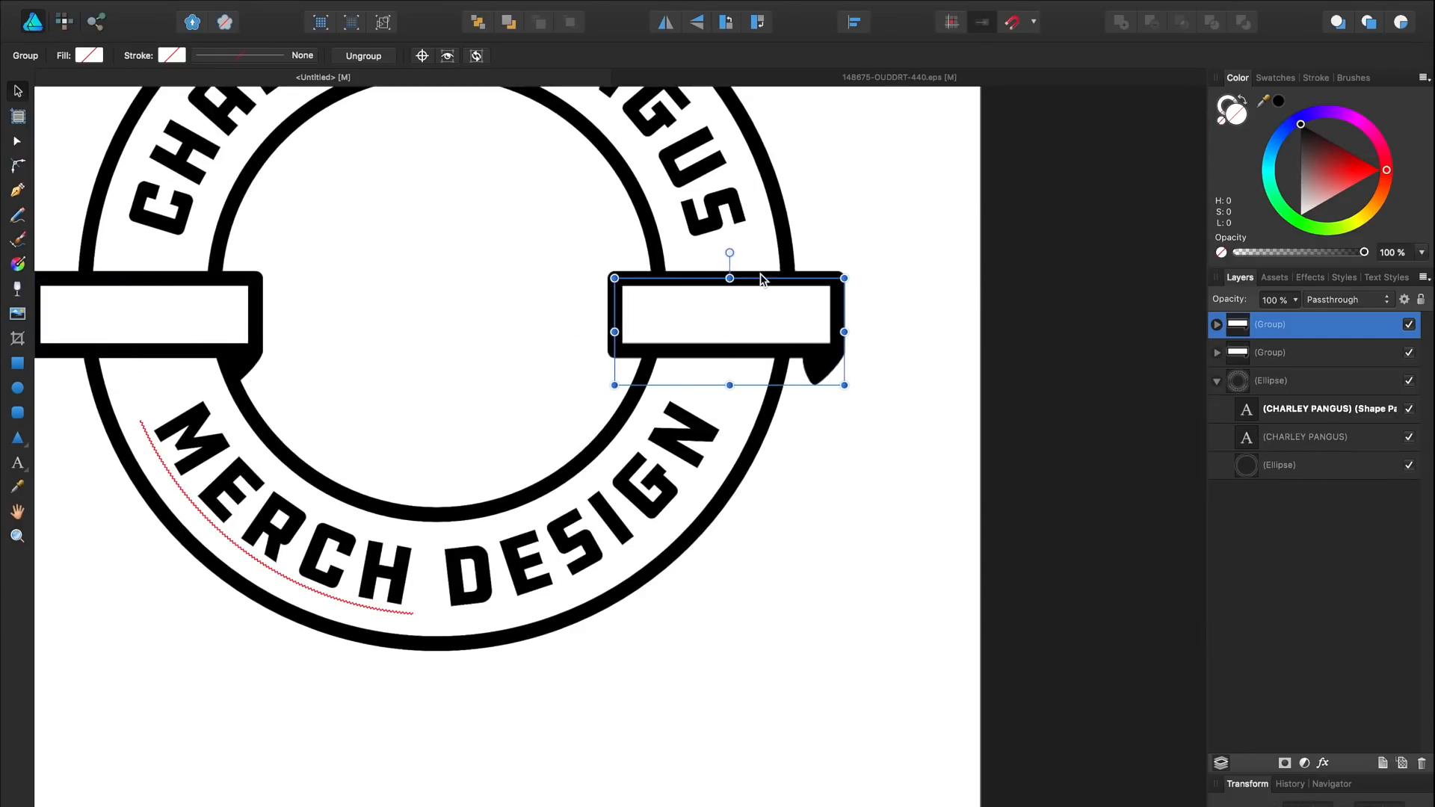
pyautogui.click(666, 22)
pyautogui.moveTo(778, 343); pyautogui.dragTo(772, 344)
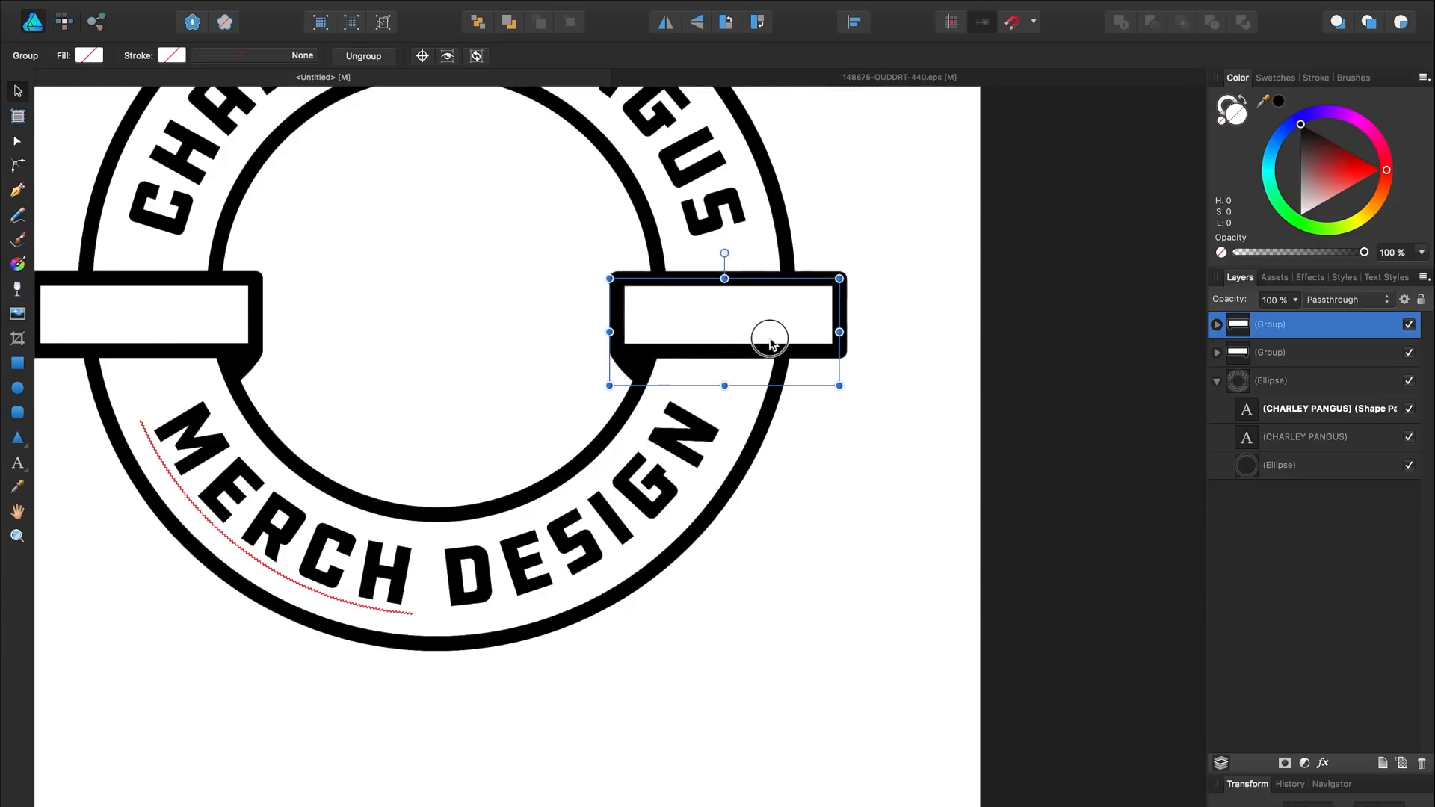
# Step: Group the left and right banners together
pyautogui.keyDown('shift'); pyautogui.click(241, 319); pyautogui.keyUp('shift')
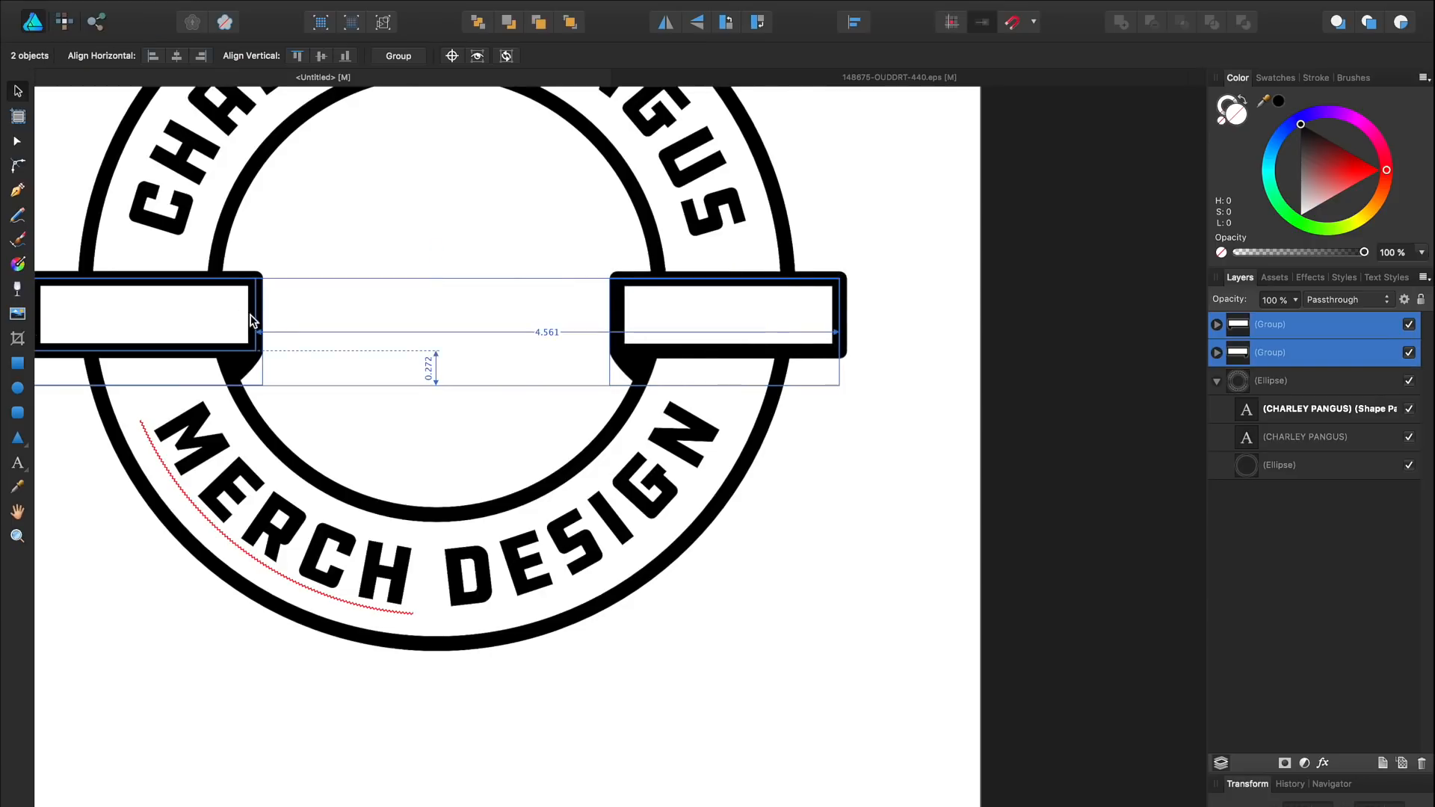
pyautogui.hotkey('ctrl', 'g')
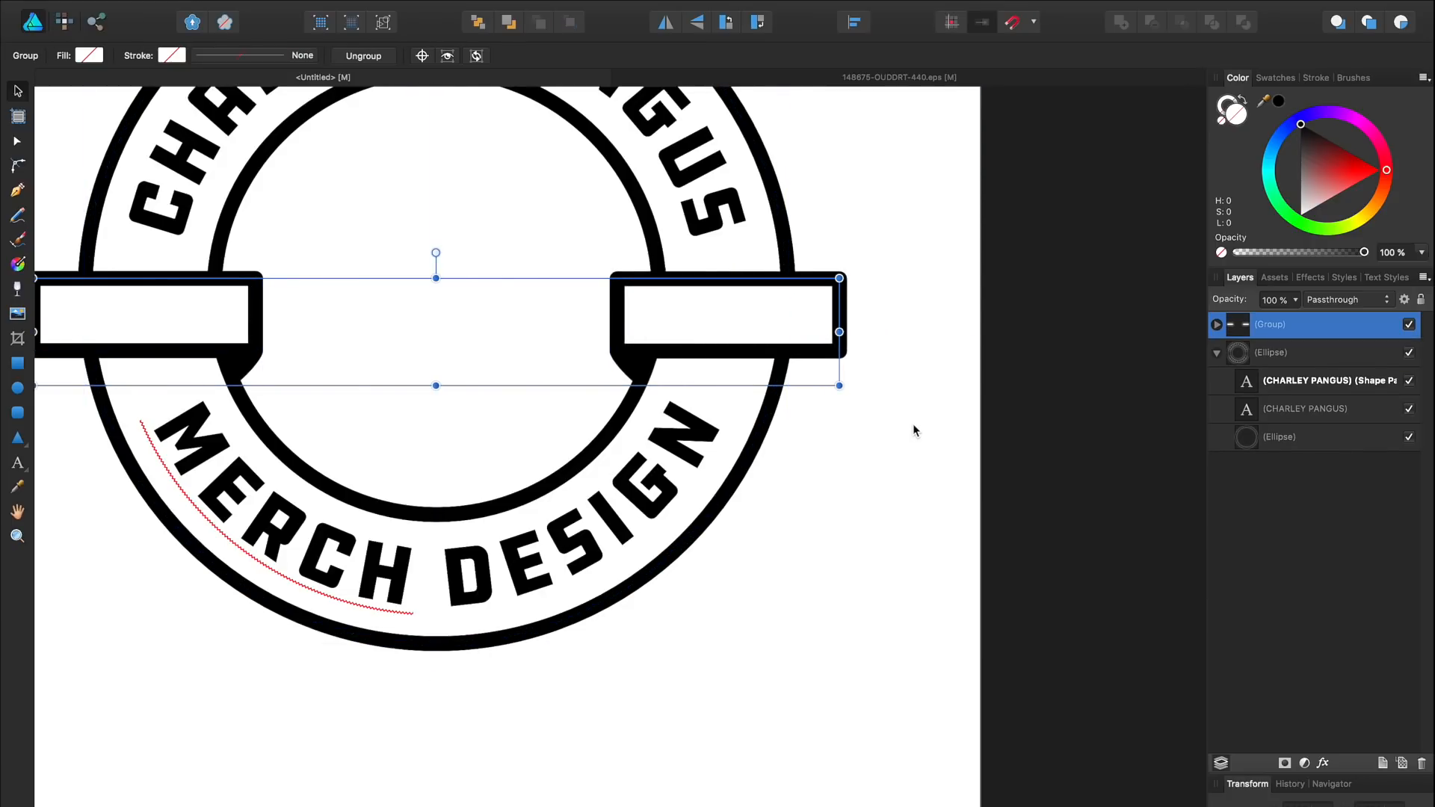
pyautogui.press('super')
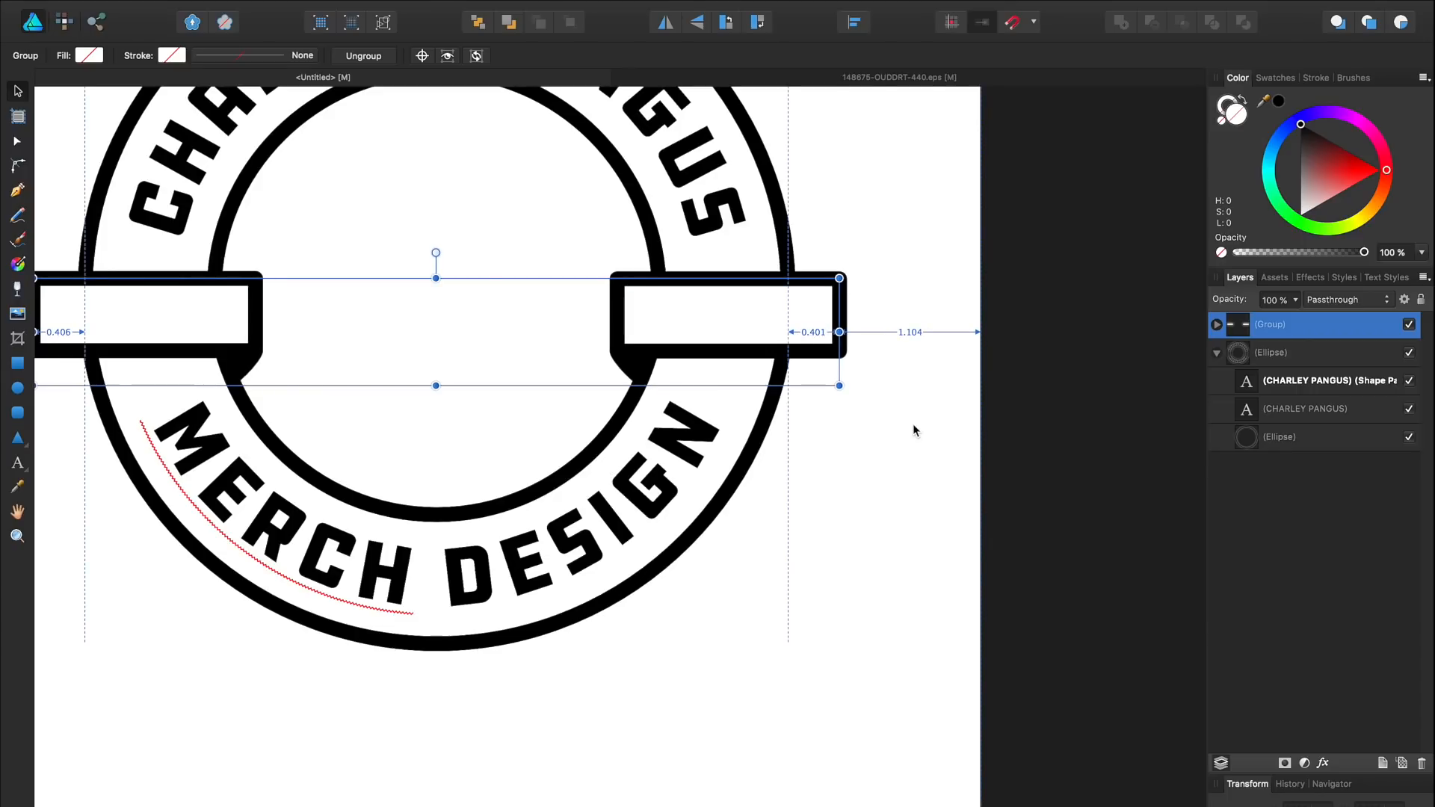
pyautogui.click(985, 490)
pyautogui.scroll(-1, 890, 458)
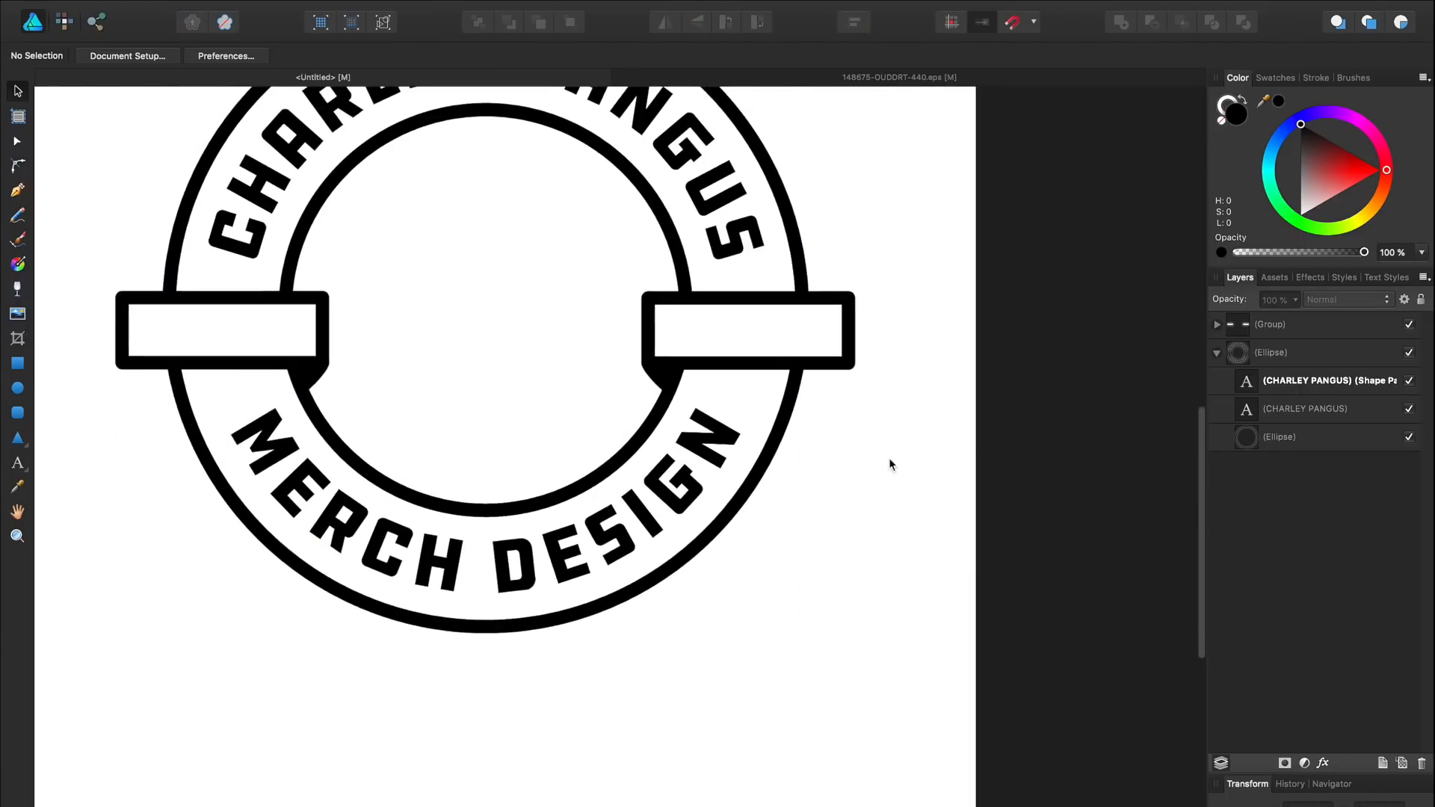
pyautogui.press('space')
pyautogui.moveTo(620, 336); pyautogui.dragTo(630, 418)
pyautogui.press('space')
pyautogui.moveTo(426, 365); pyautogui.dragTo(427, 344)
pyautogui.moveTo(297, 453); pyautogui.dragTo(317, 494)
# Step: Add QLTY text and size it to fit the banners
pyautogui.press('t')
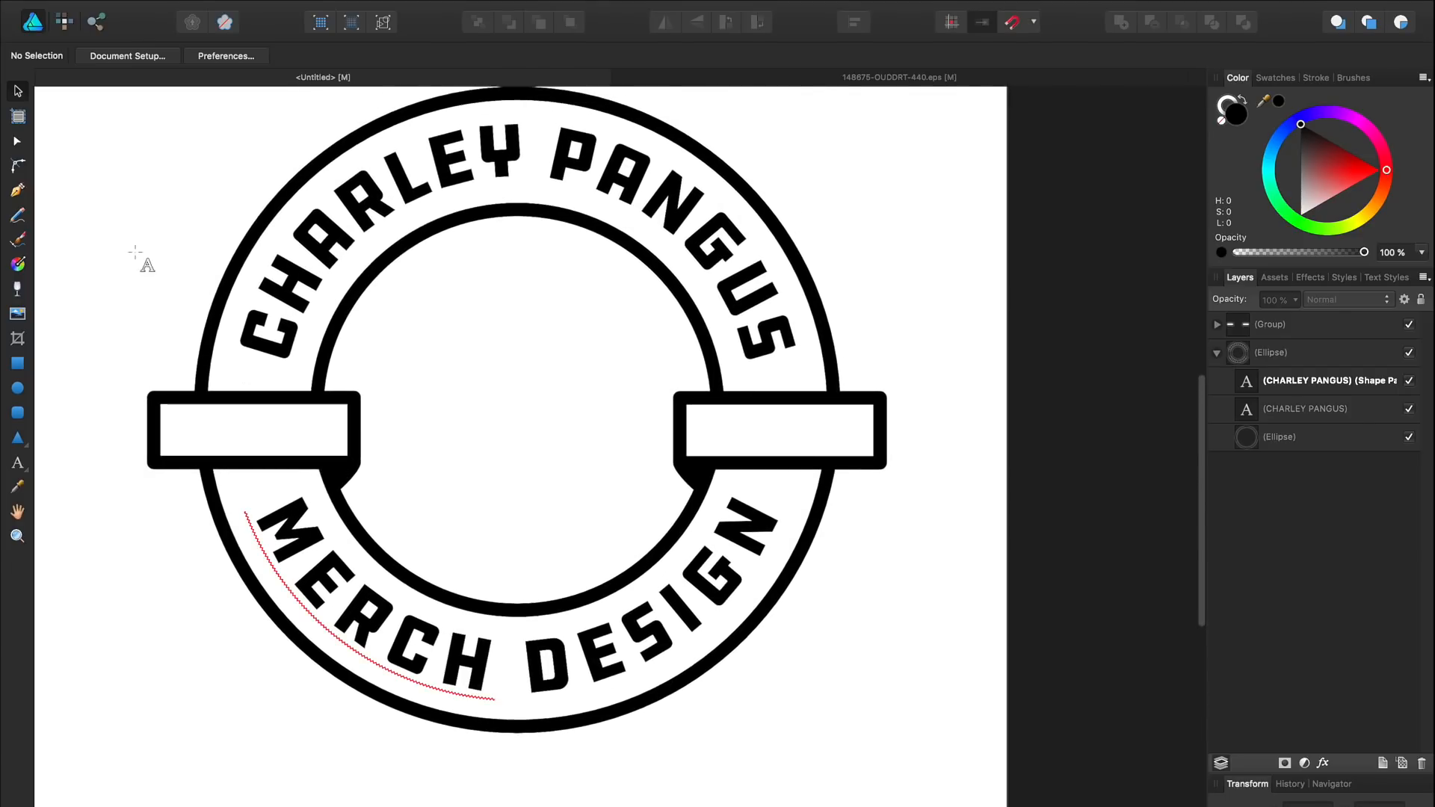
pyautogui.click(119, 179)
pyautogui.write('E')
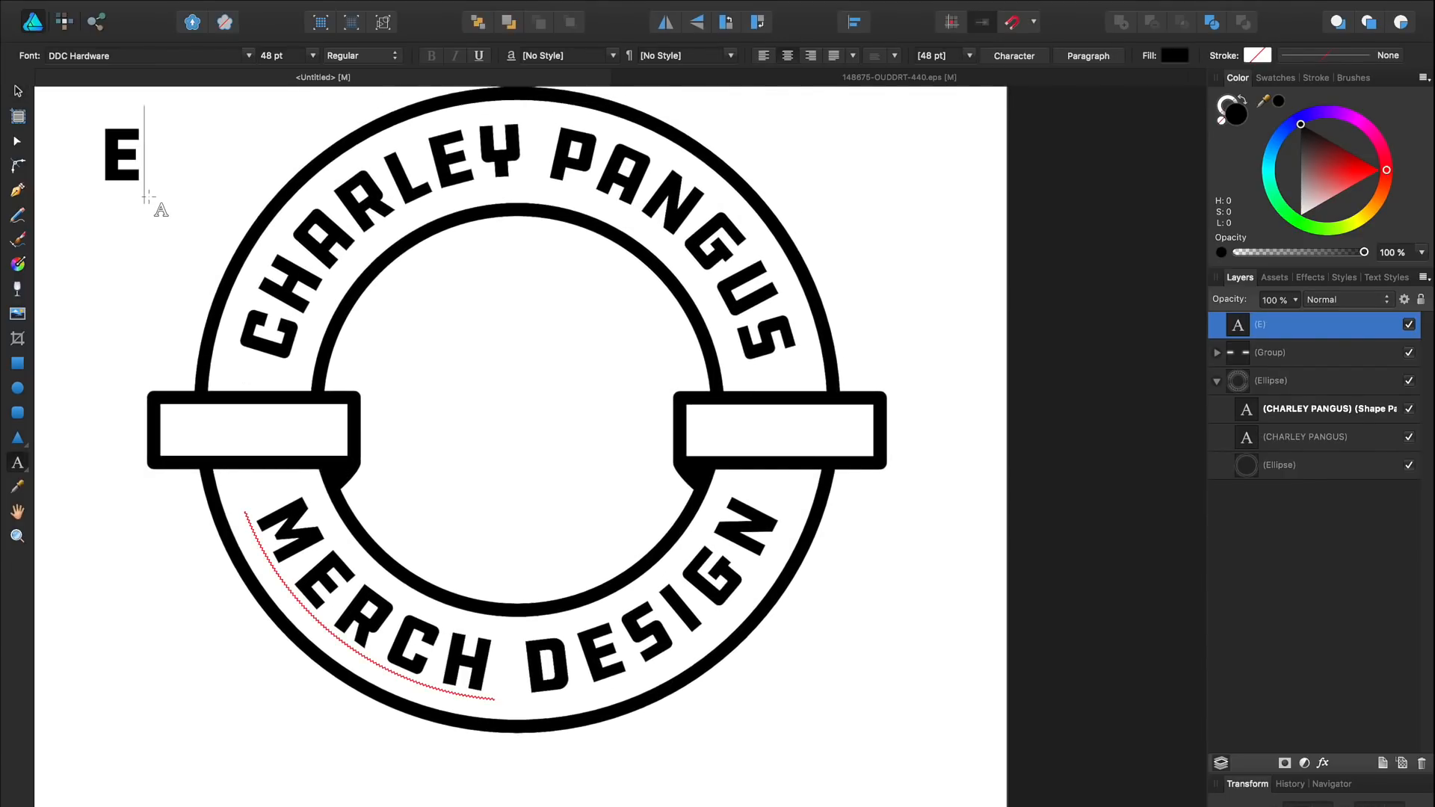
pyautogui.press('BackSpace')
pyautogui.write('QLTY')
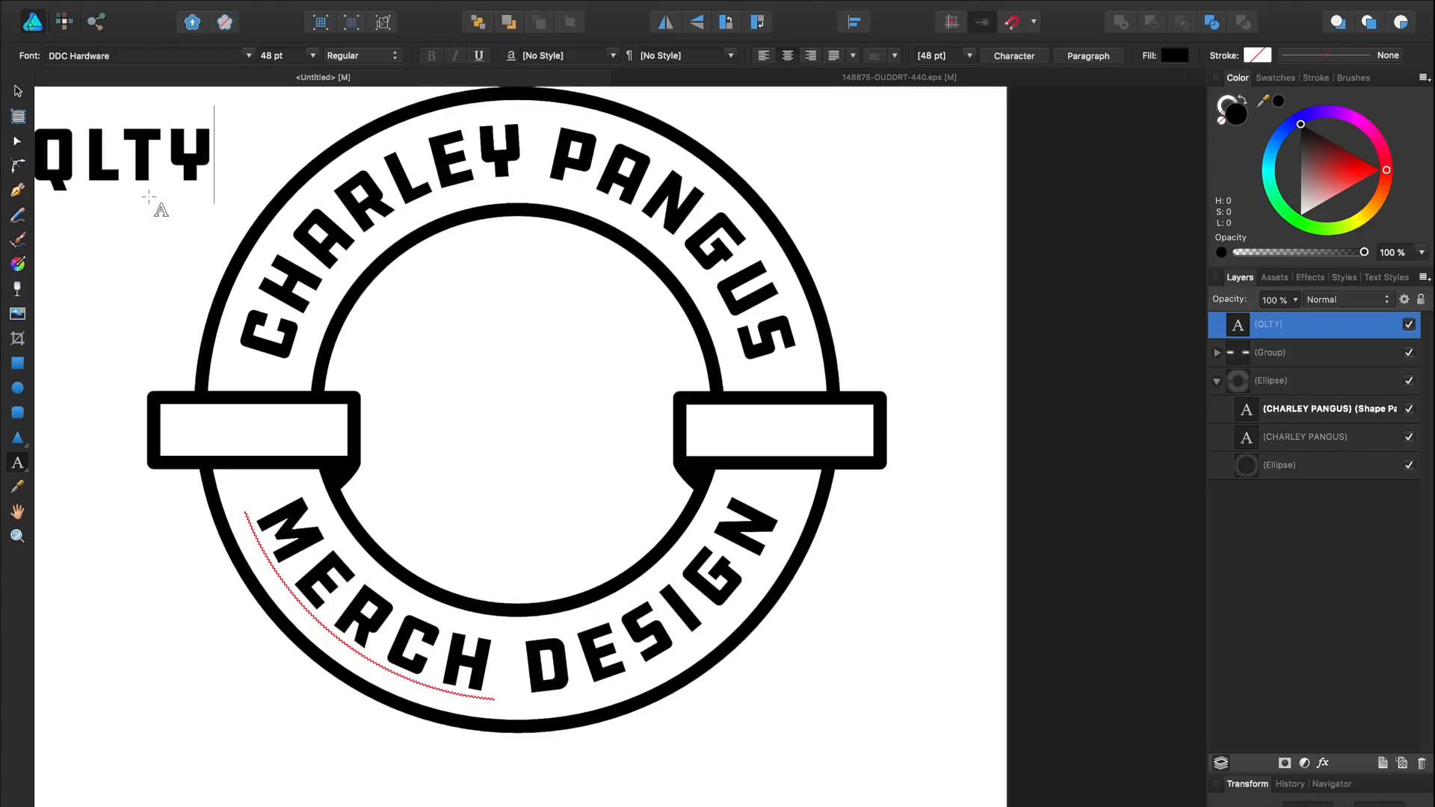
pyautogui.click(19, 95)
pyautogui.moveTo(209, 133); pyautogui.dragTo(822, 432)
# Step: Retype the right banner's copy as BRND, then select the lion head in 148675-OUDDRT-440.eps
pyautogui.doubleClick(791, 431)
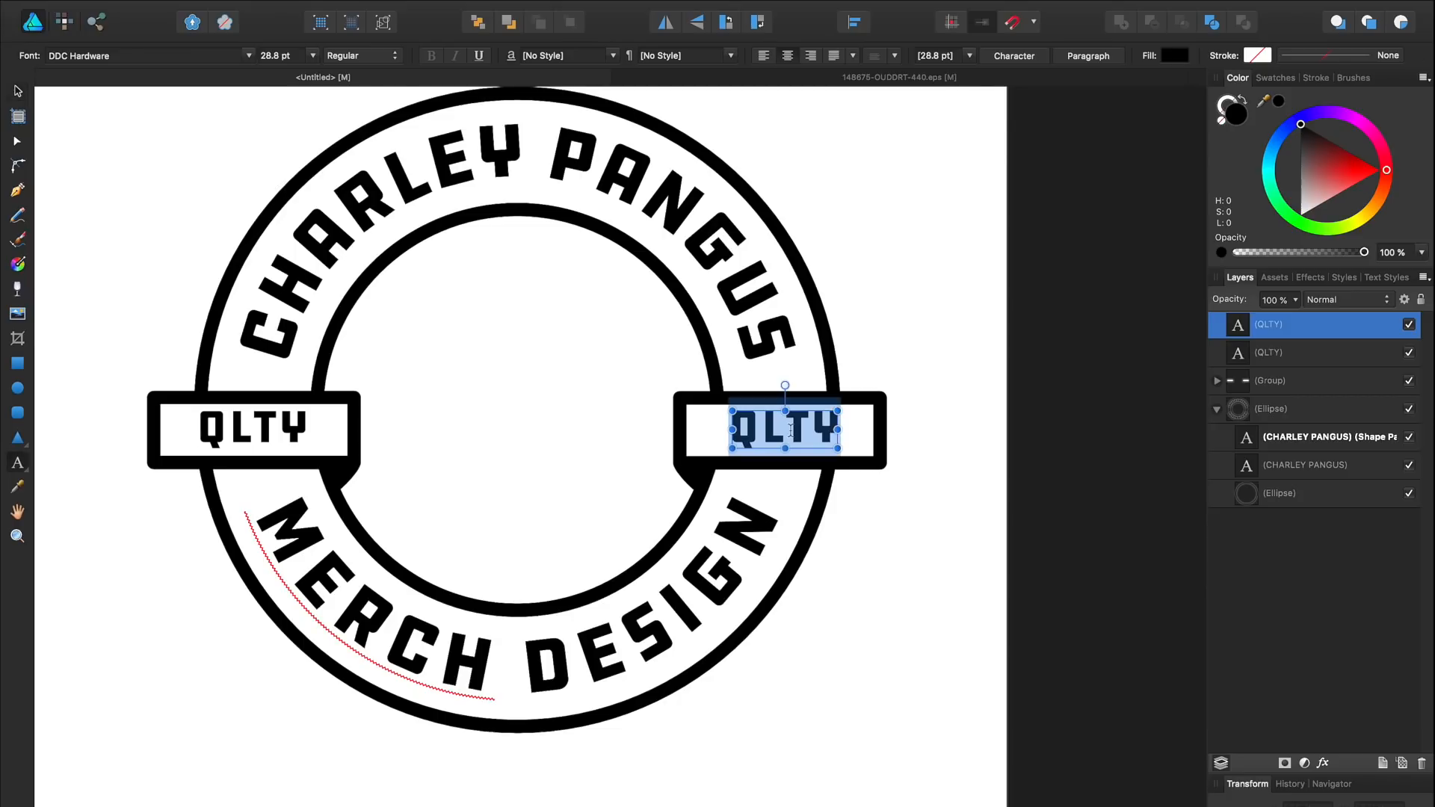
pyautogui.write('BRND')
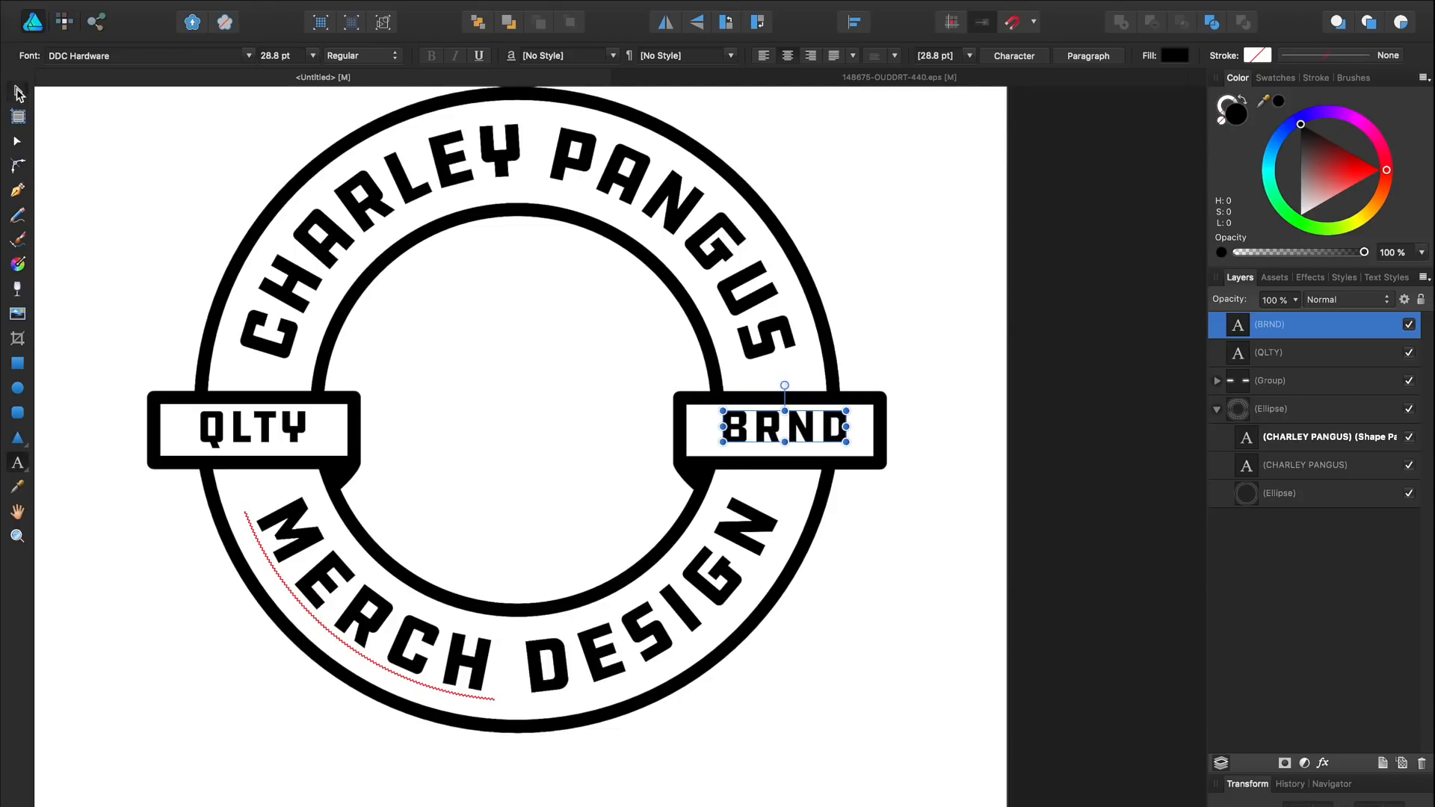
pyautogui.click(18, 90)
pyautogui.click(946, 317)
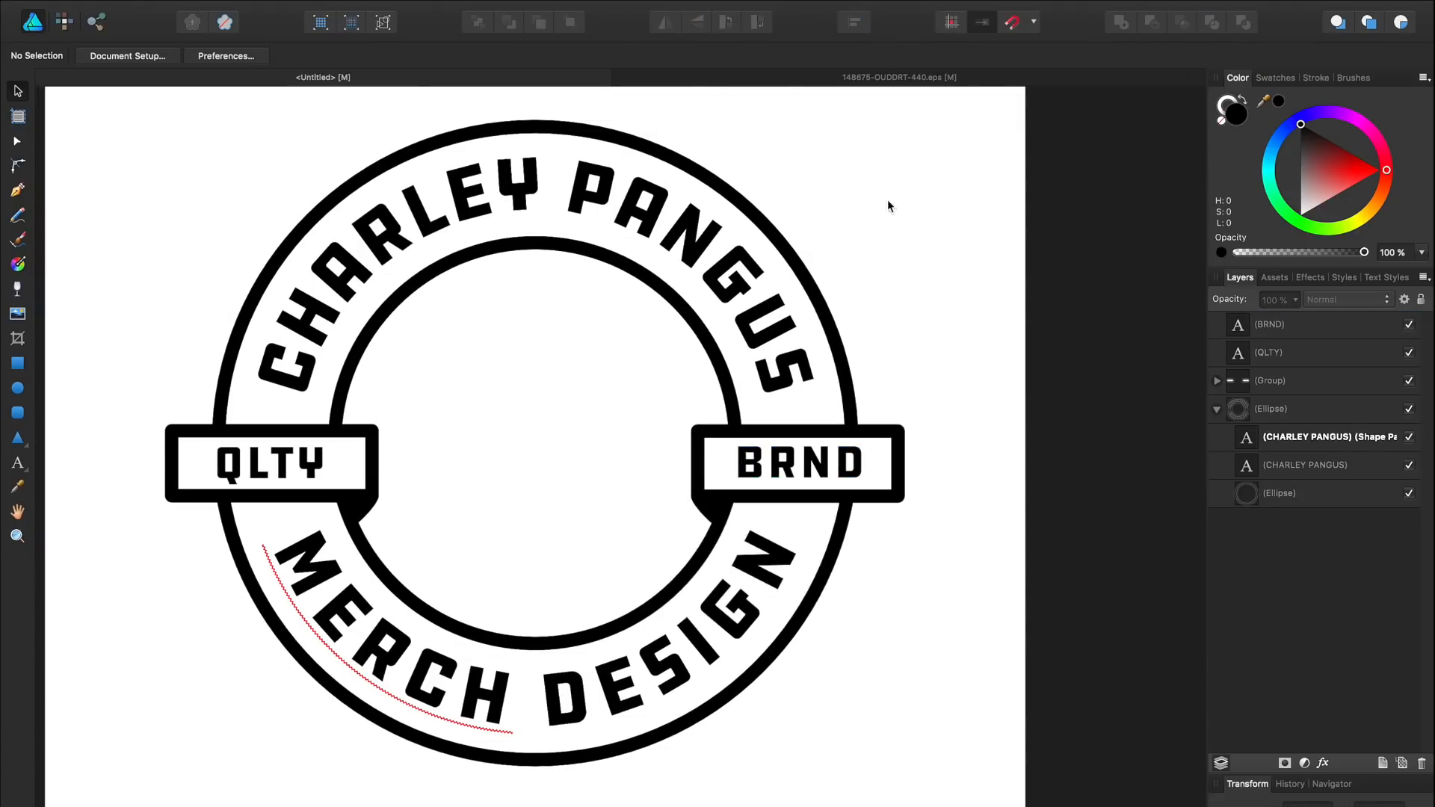
pyautogui.click(810, 82)
pyautogui.click(618, 312)
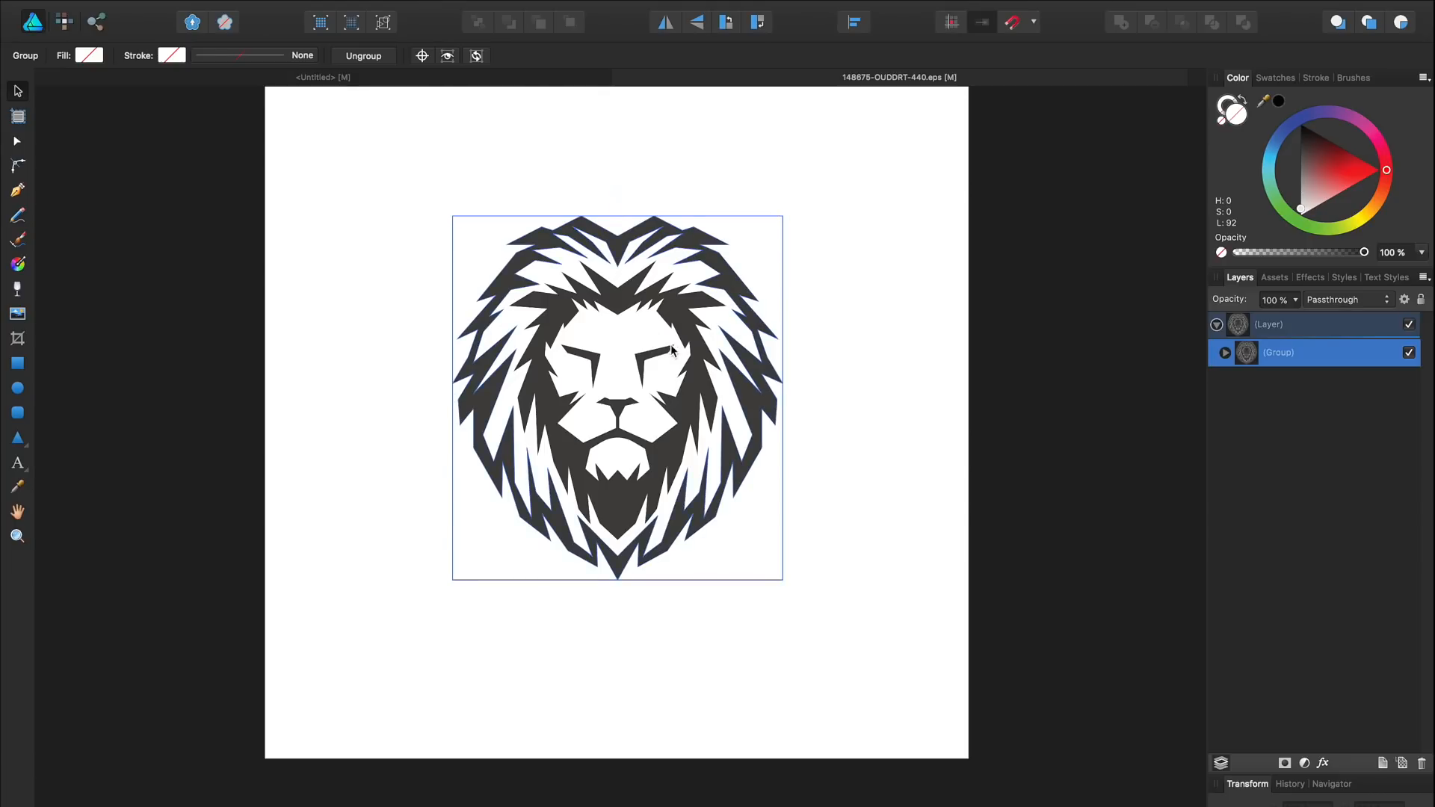
# Step: Move the lion head from its own document into the badge, centred and shrunk to fit the ring
pyautogui.hotkey('ctrl', 'x')
pyautogui.click(446, 77)
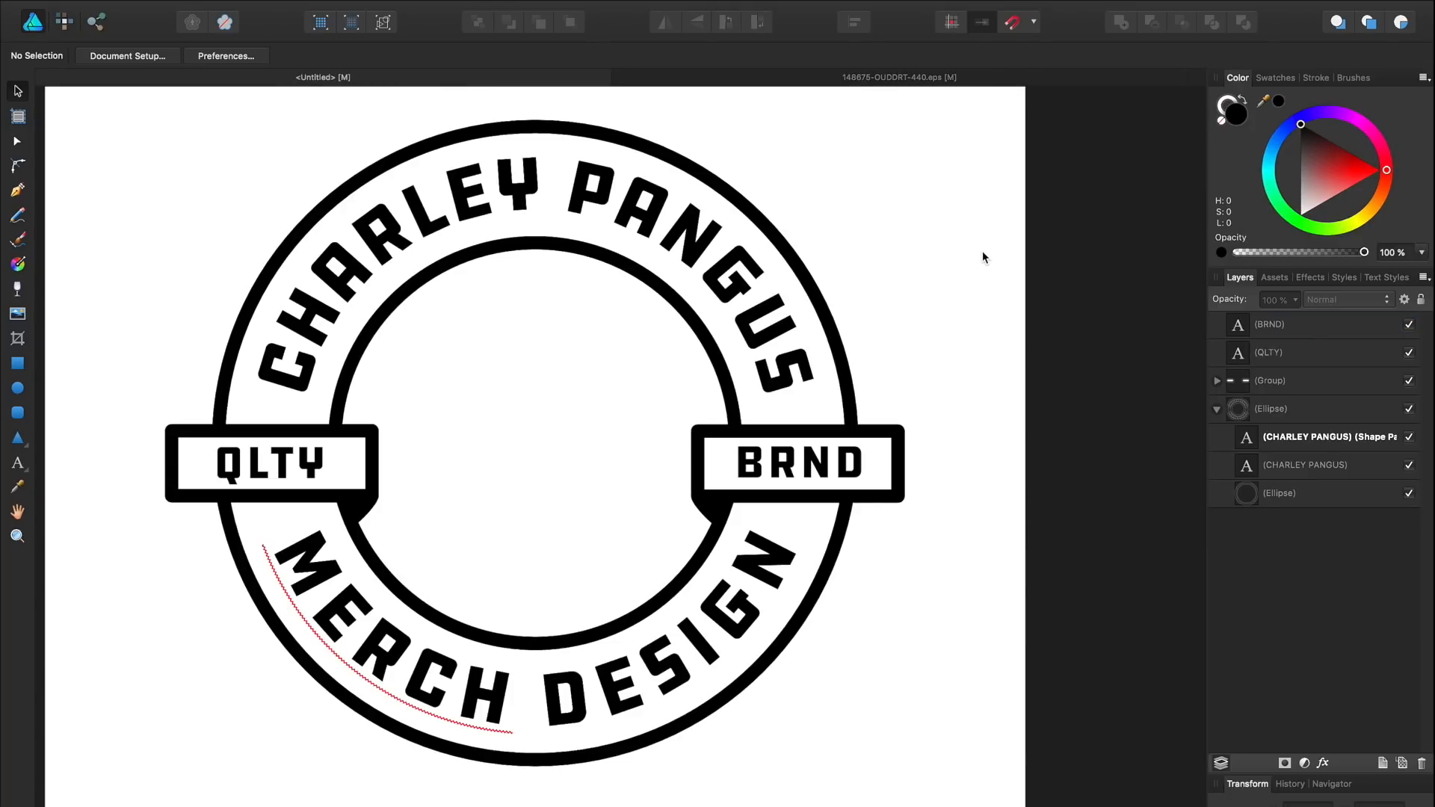
pyautogui.hotkey('ctrl', 'v')
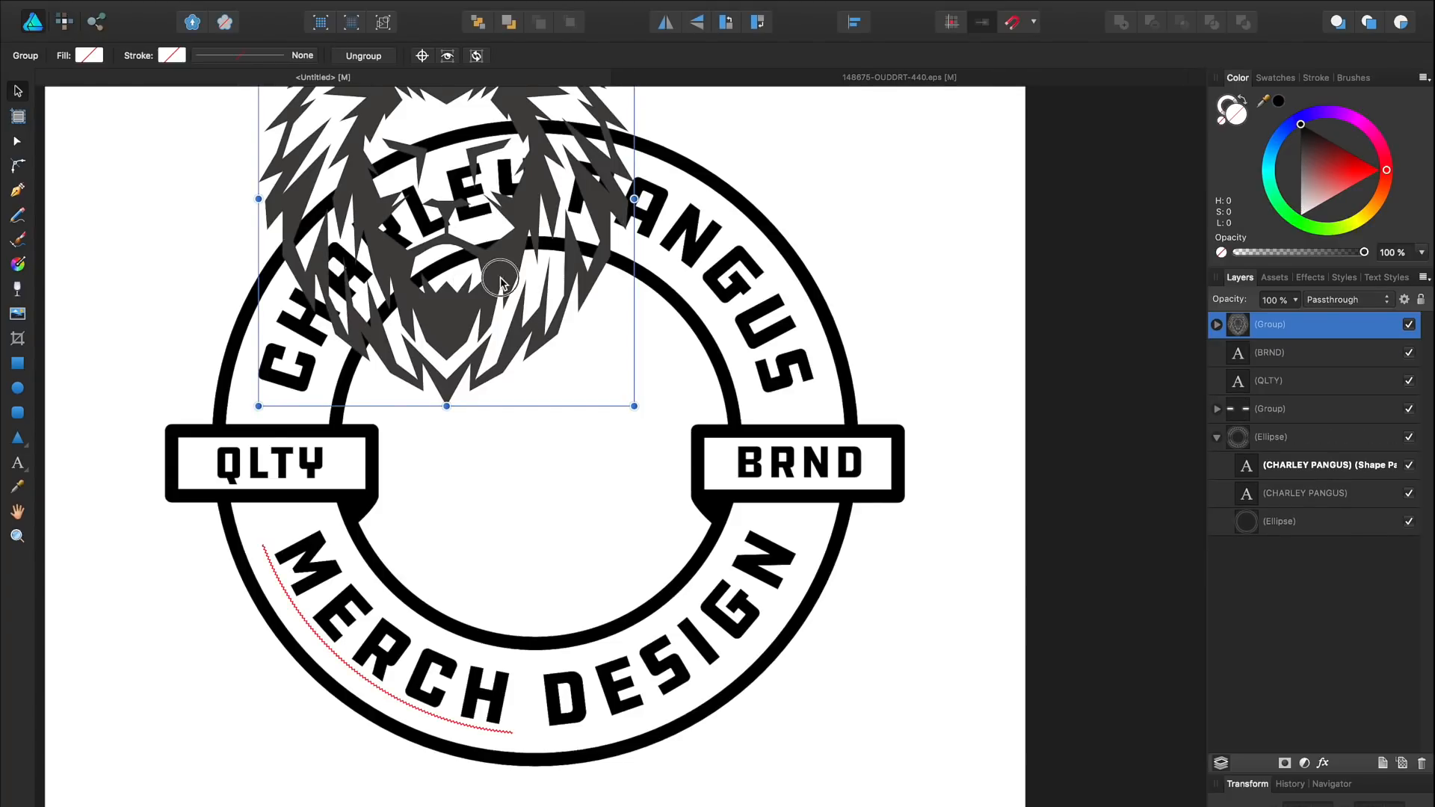
pyautogui.moveTo(497, 278); pyautogui.dragTo(592, 529)
pyautogui.moveTo(728, 244)
pyautogui.mouseDown()
pyautogui.moveTo(670, 278)
pyautogui.moveTo(703, 254)
pyautogui.mouseUp()
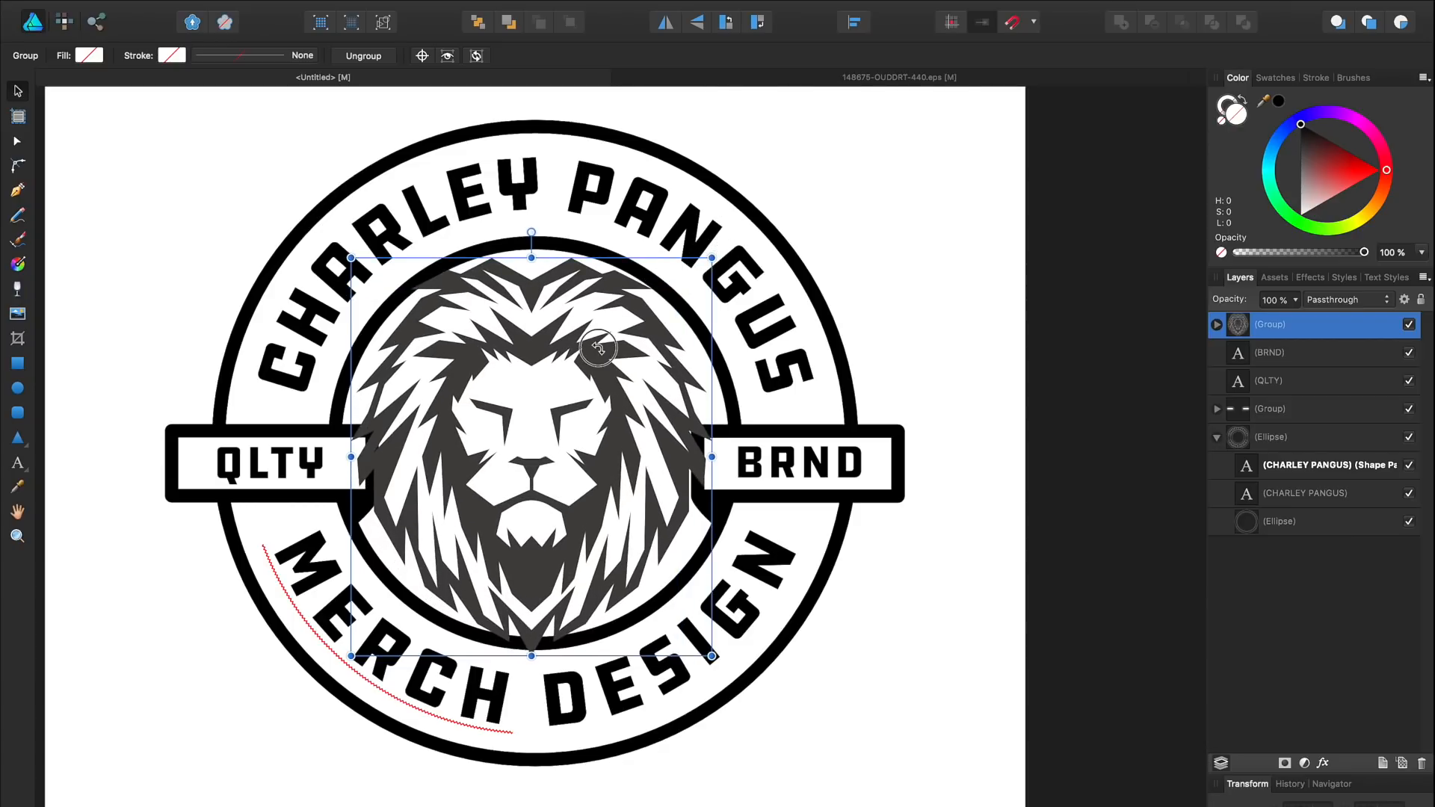
pyautogui.moveTo(594, 348); pyautogui.dragTo(603, 335)
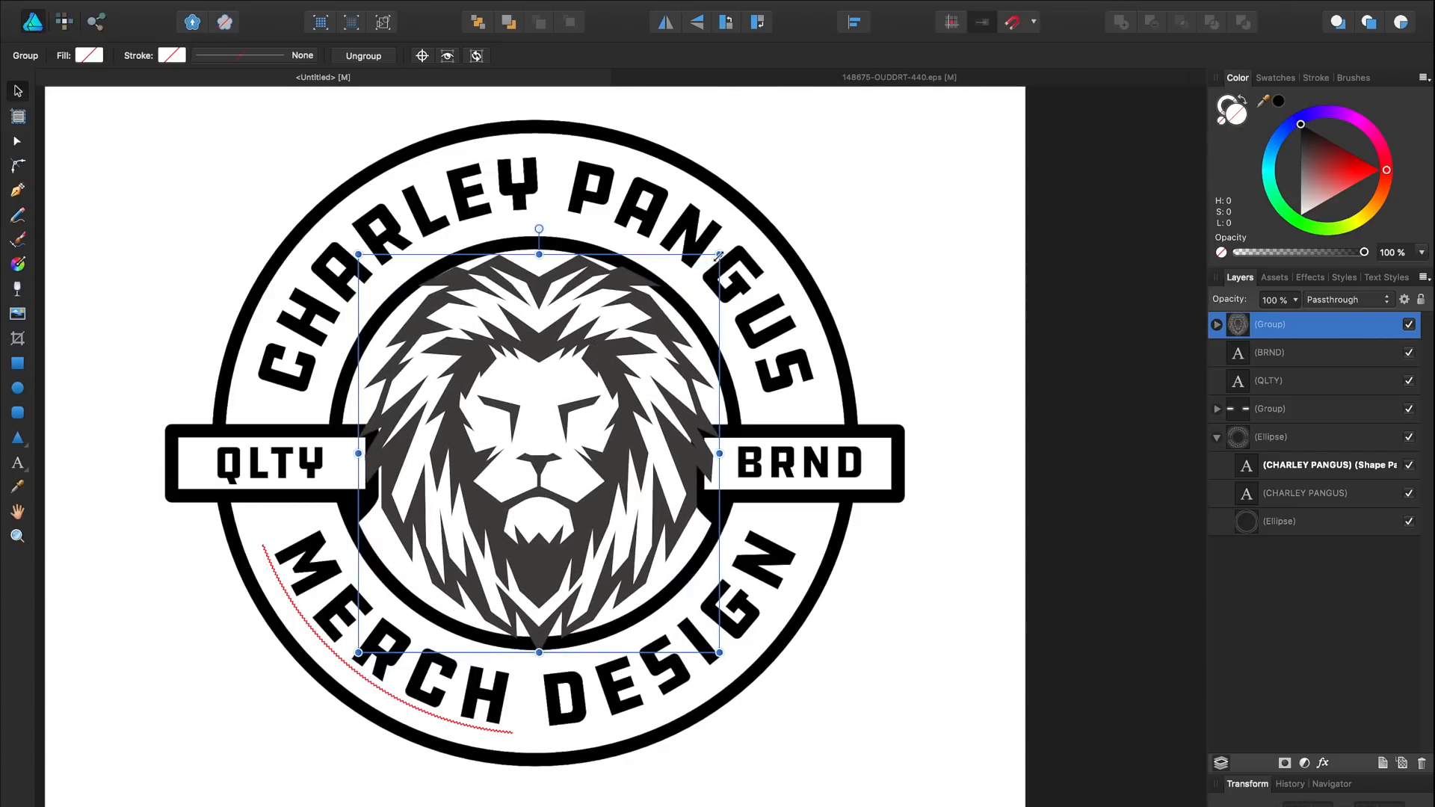
pyautogui.moveTo(721, 244)
pyautogui.mouseDown()
pyautogui.moveTo(688, 266)
pyautogui.moveTo(704, 263)
pyautogui.mouseUp()
# Step: Fill the lion head solid black and rescale it to sit inside the inner circle
pyautogui.click(89, 54)
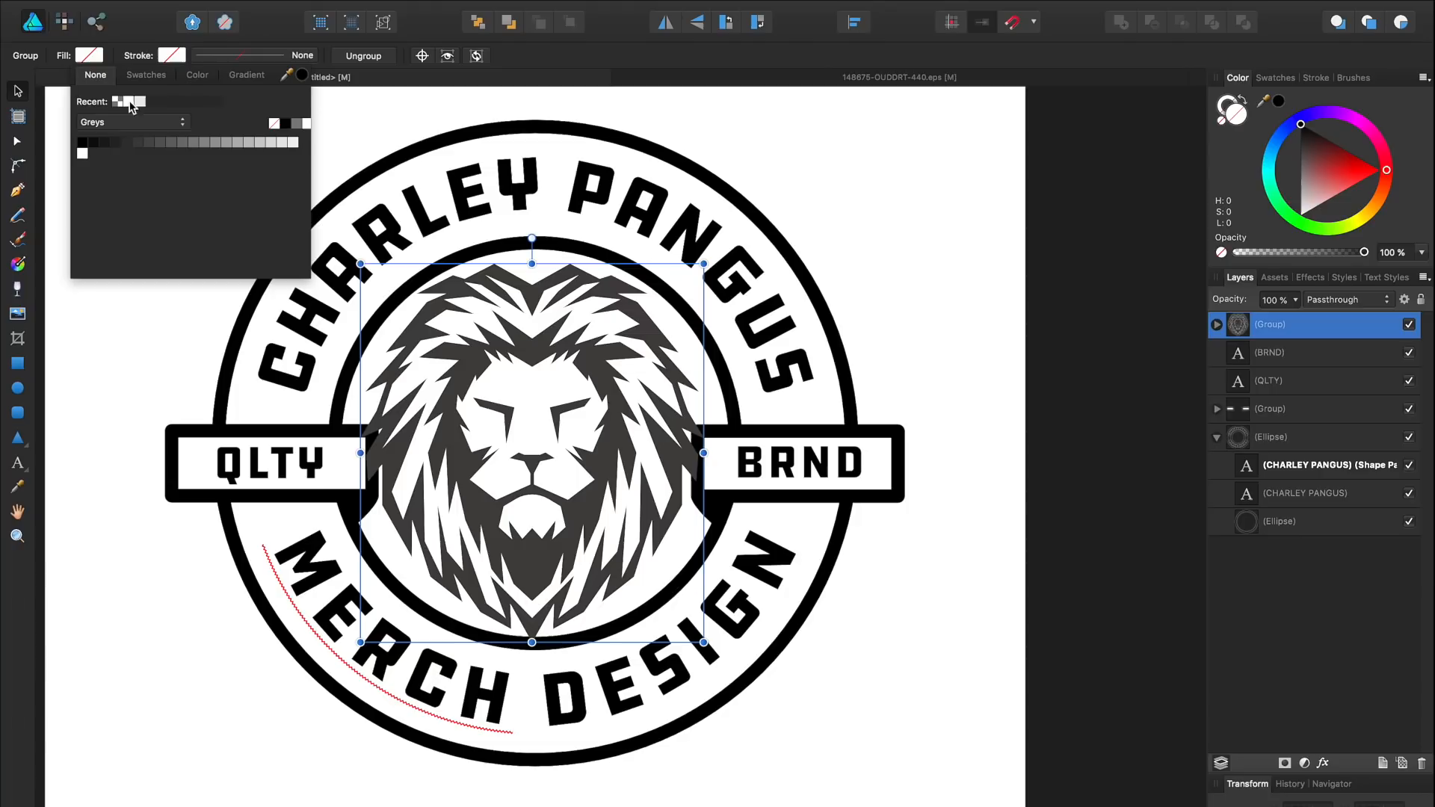
pyautogui.click(82, 142)
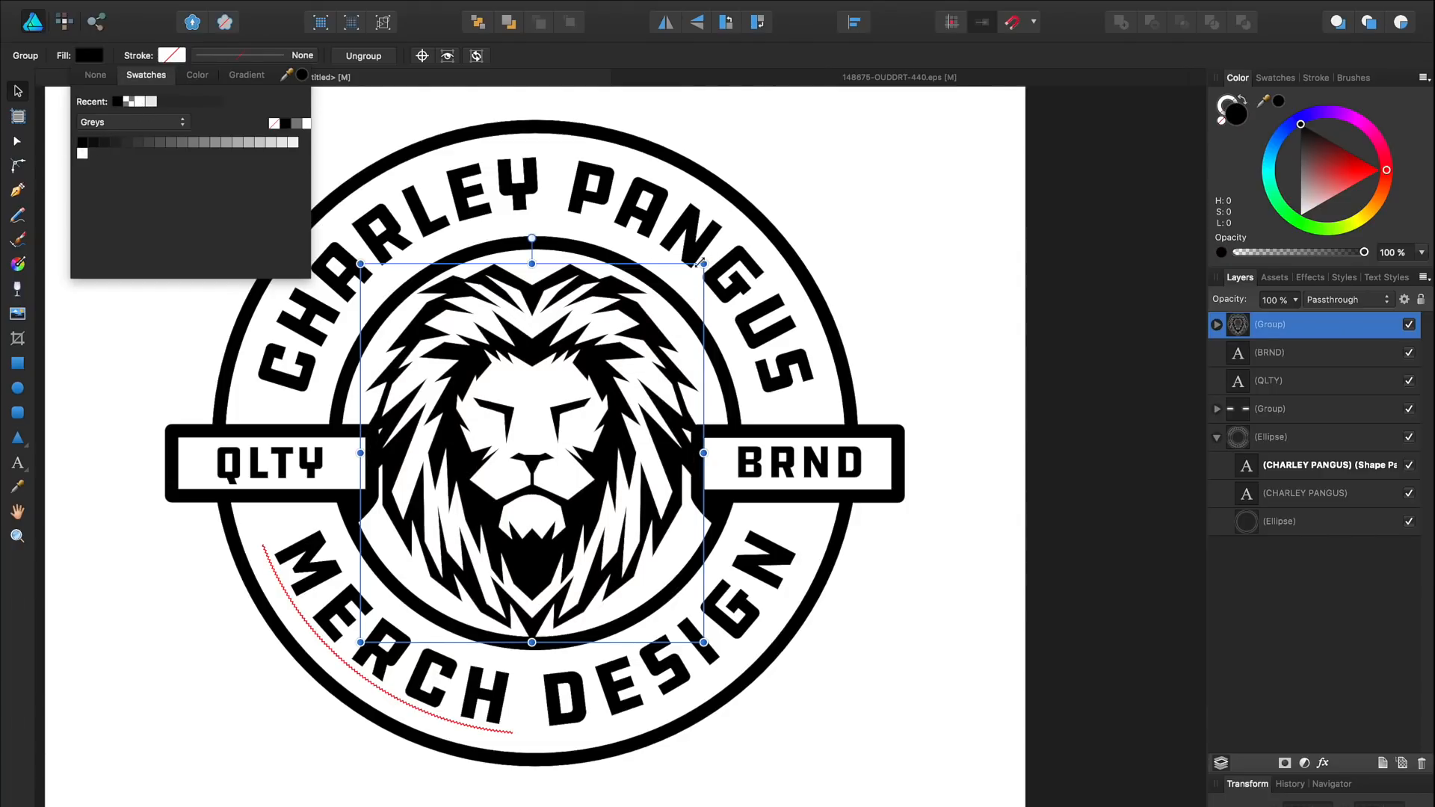
pyautogui.moveTo(704, 263)
pyautogui.mouseDown()
pyautogui.moveTo(666, 282)
pyautogui.moveTo(689, 263)
pyautogui.moveTo(684, 278)
pyautogui.mouseUp()
pyautogui.click(995, 282)
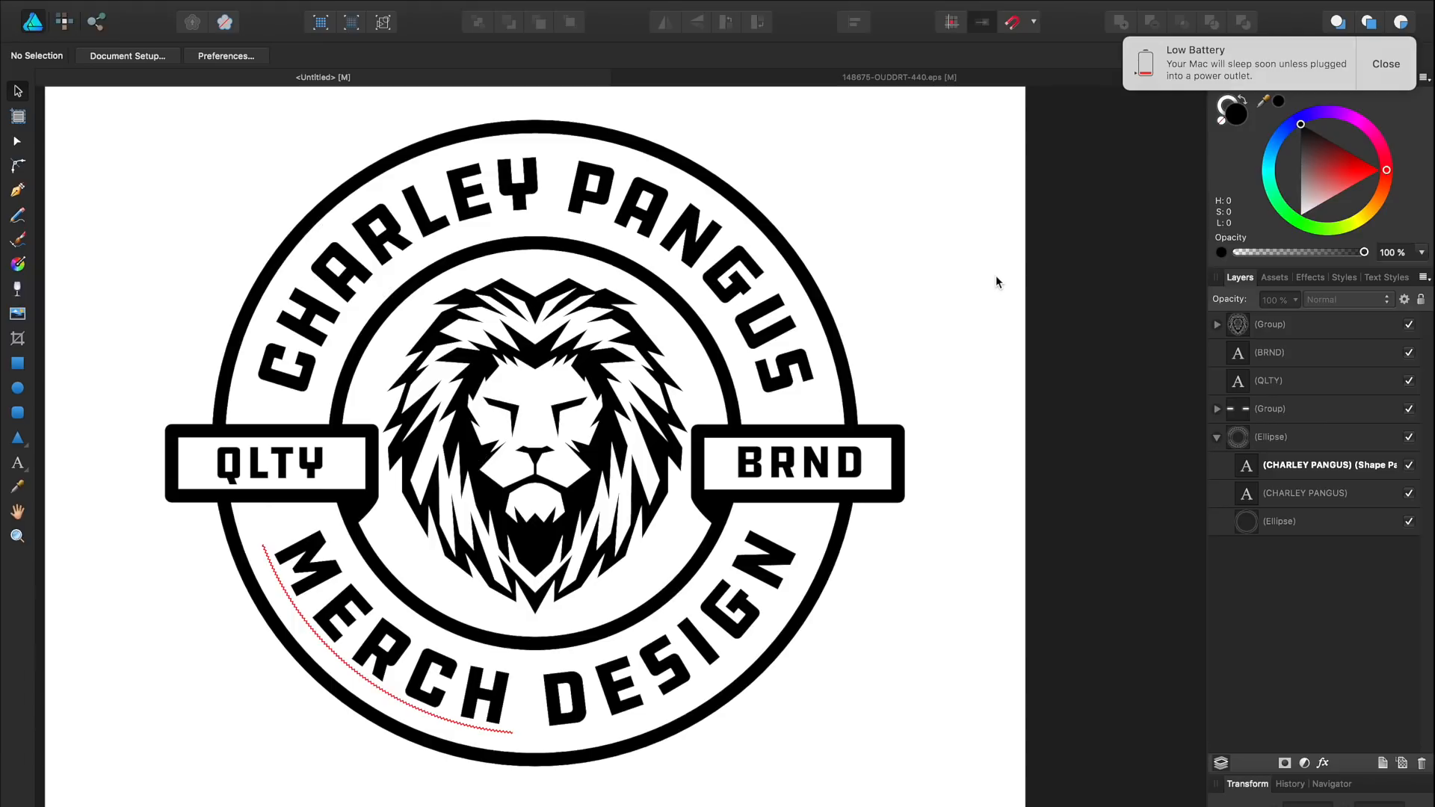
pyautogui.click(1404, 64)
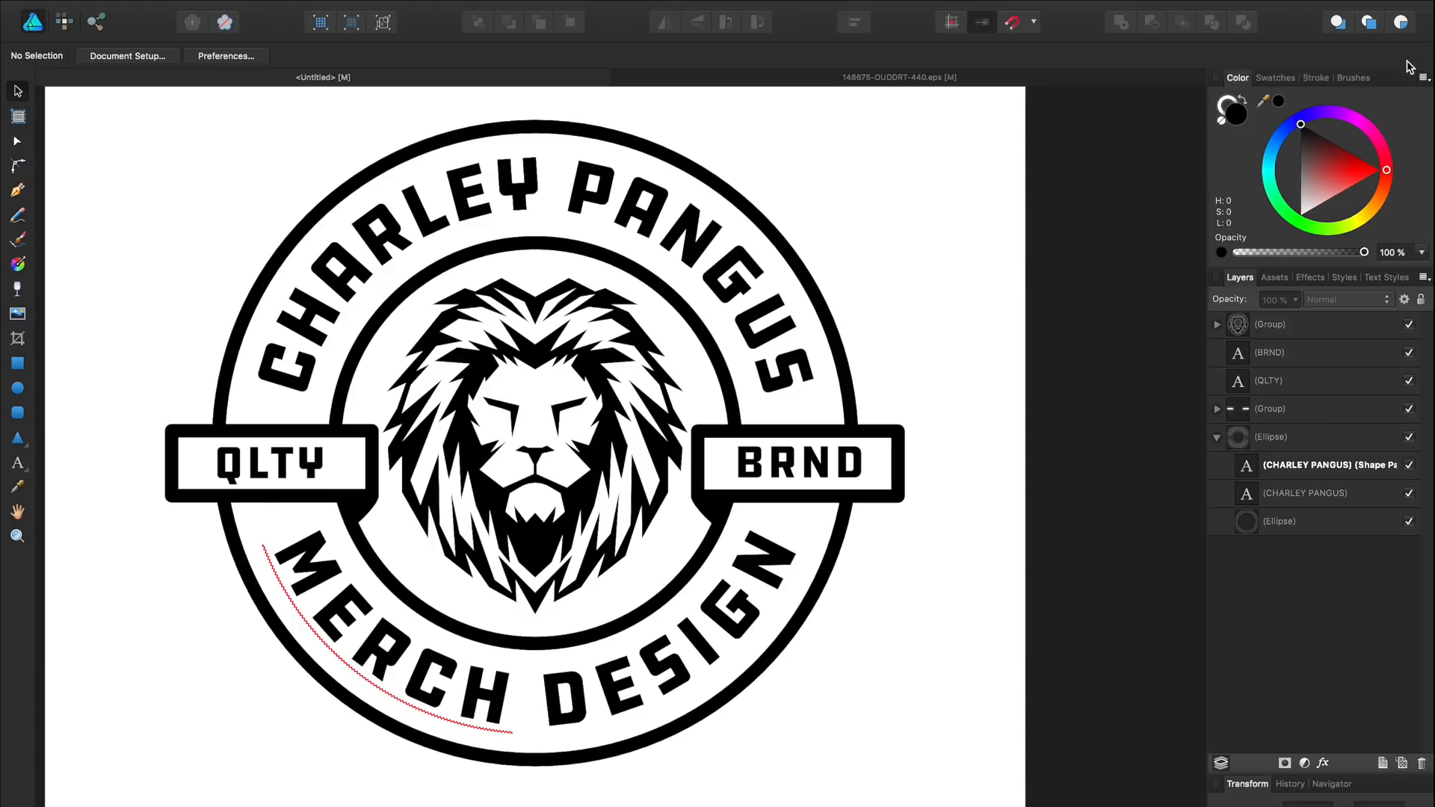